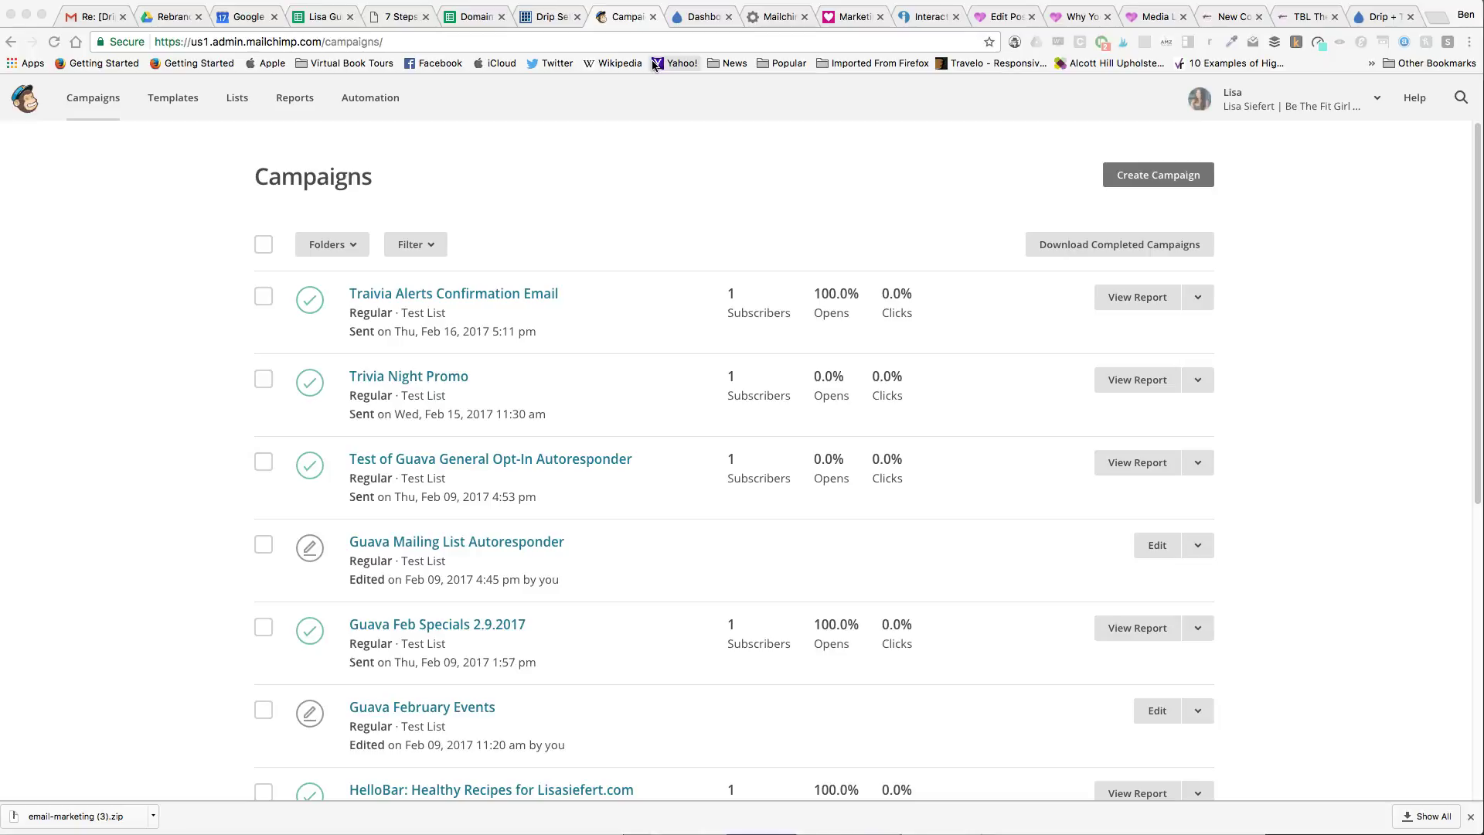
Check the subscribers on Test List, then return to the campaigns overview.
left_click(639, 225)
left_click(615, 294)
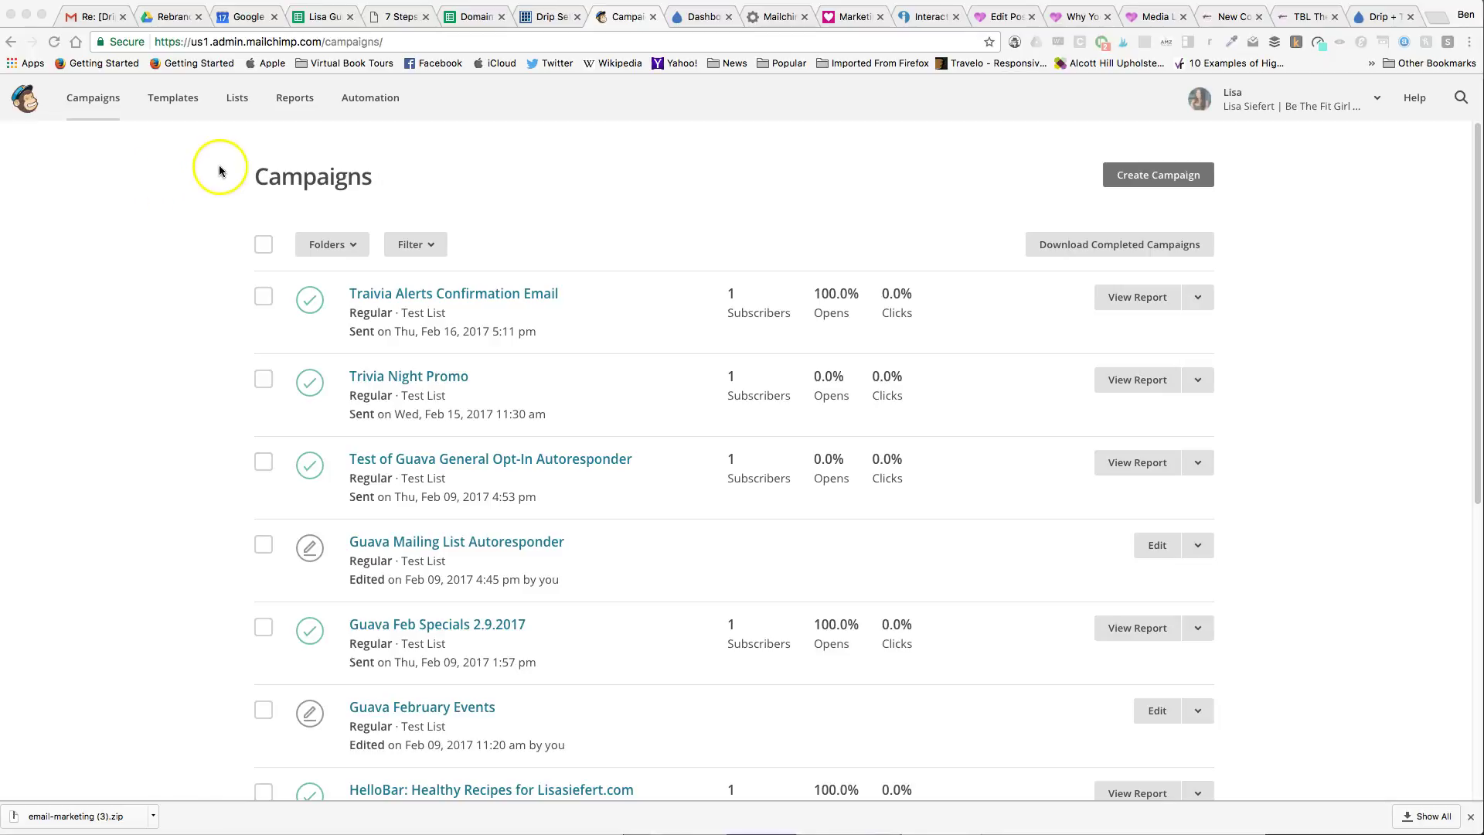
left_click(237, 101)
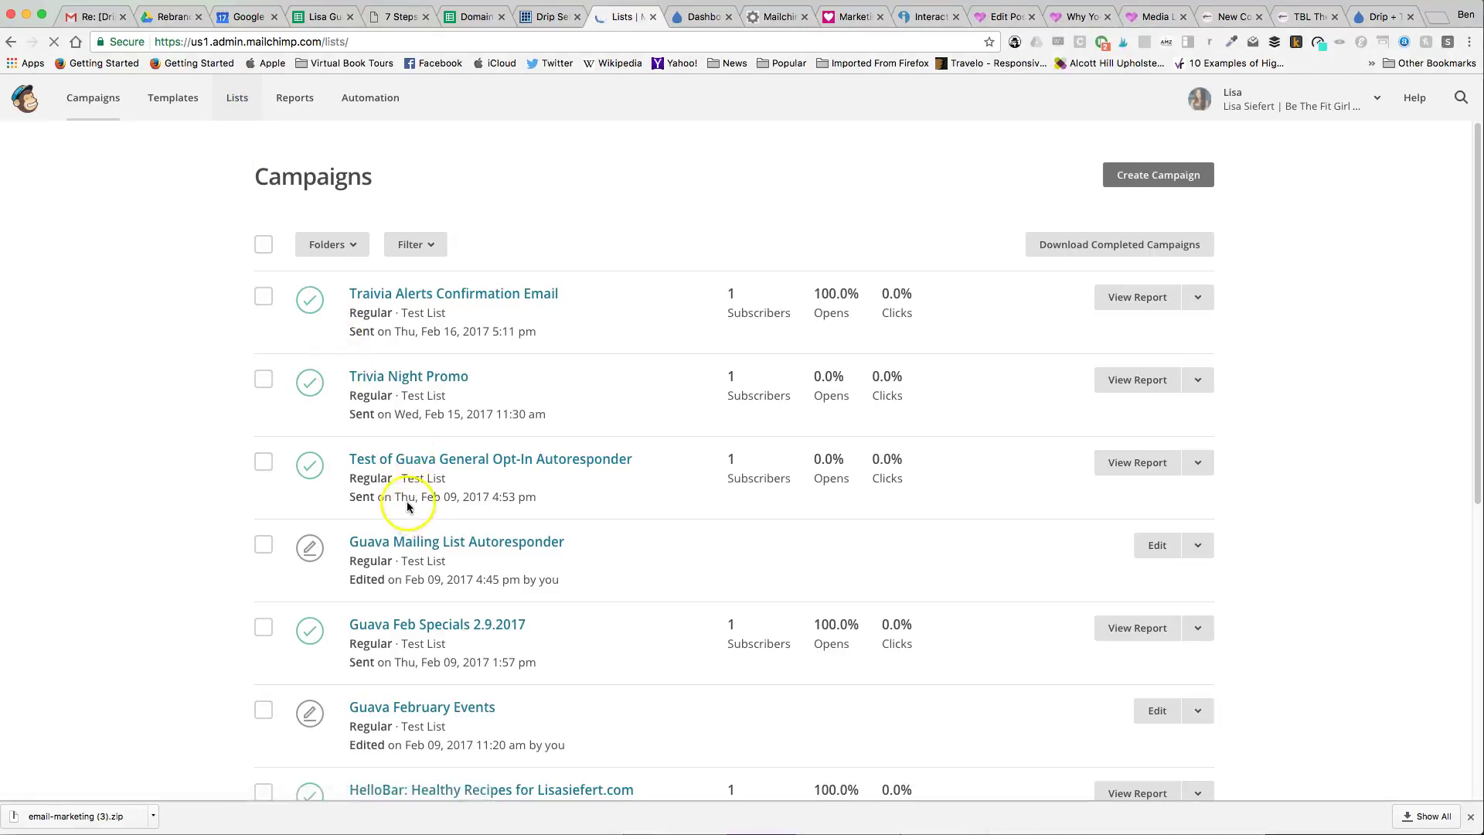
scroll(430, 530, "down", 5)
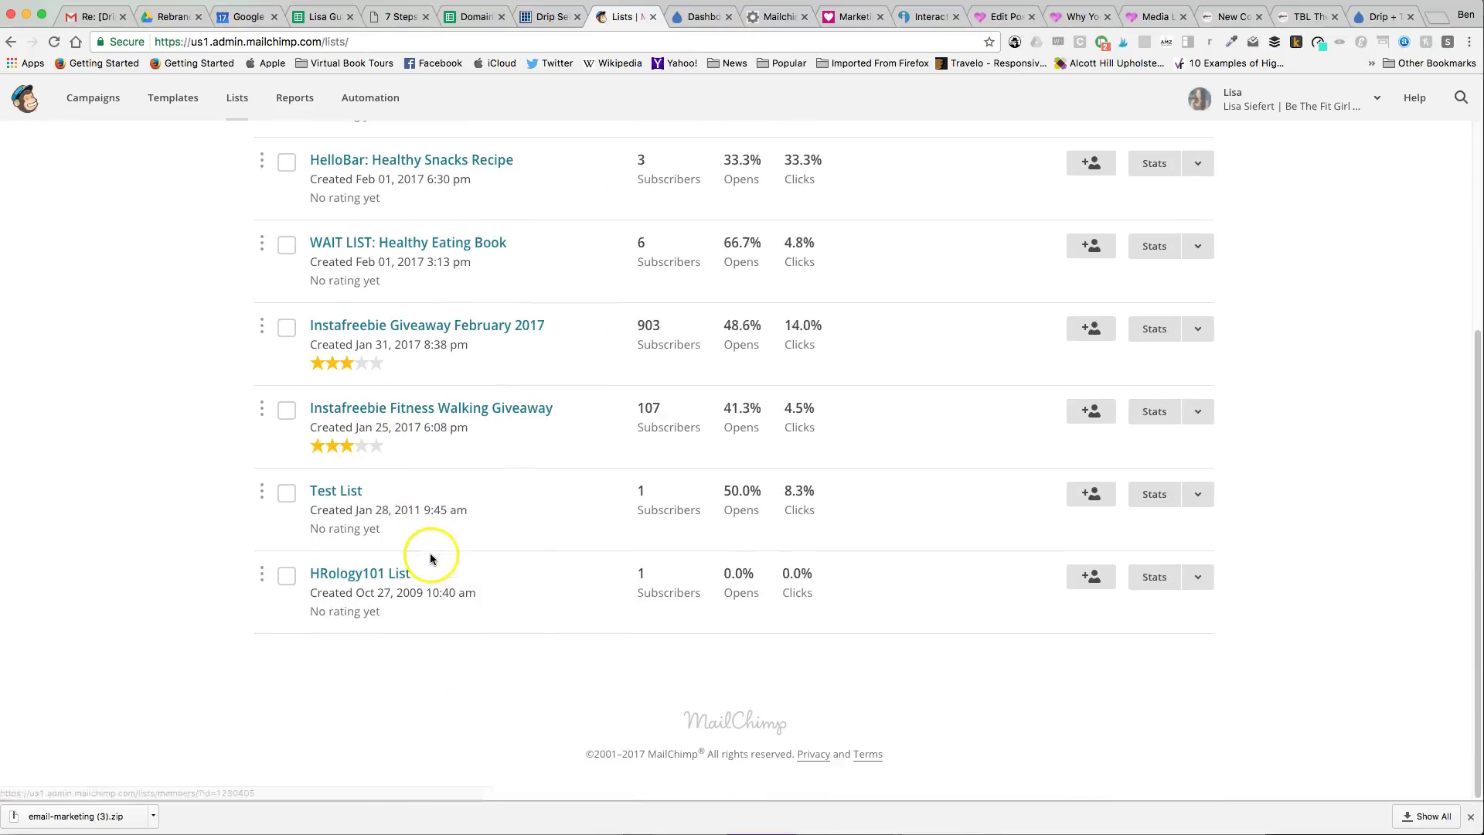
left_click(344, 496)
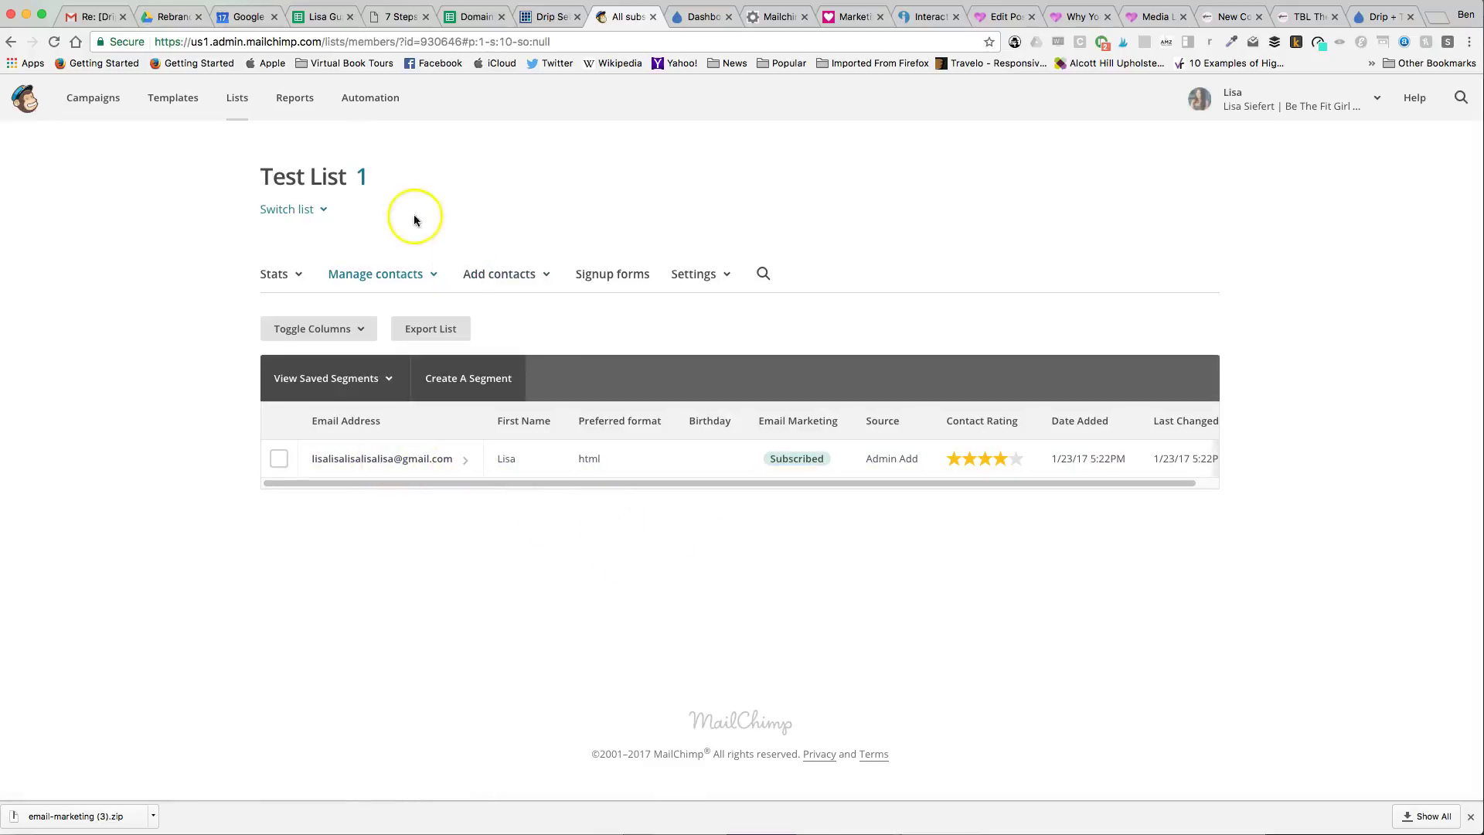
left_click(89, 100)
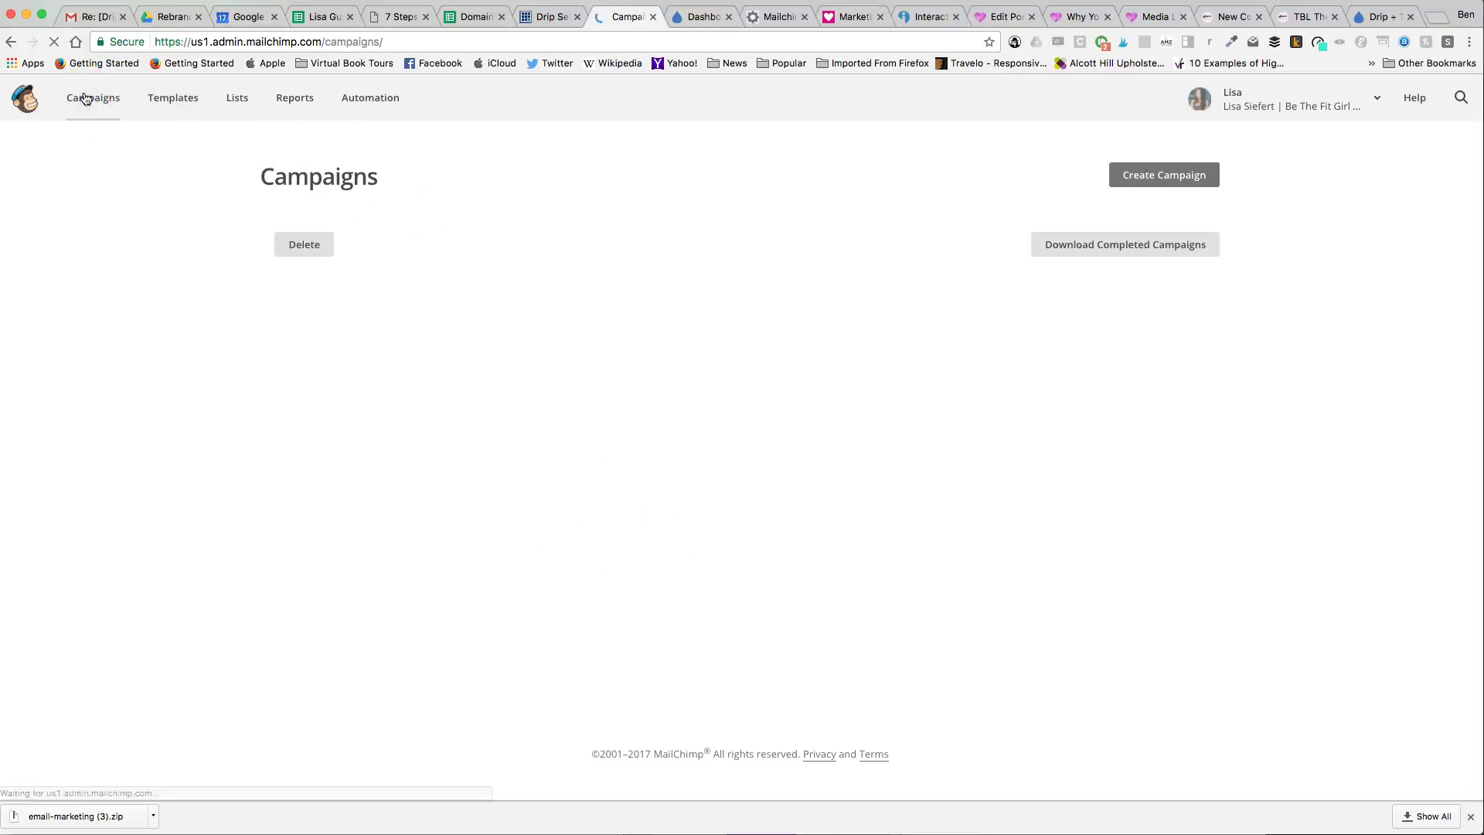
Create a Regular campaign named 'Test Campaign for Drip Demo'.
left_click(1152, 175)
left_click(680, 391)
type("Test Campaign for Drip Demo")
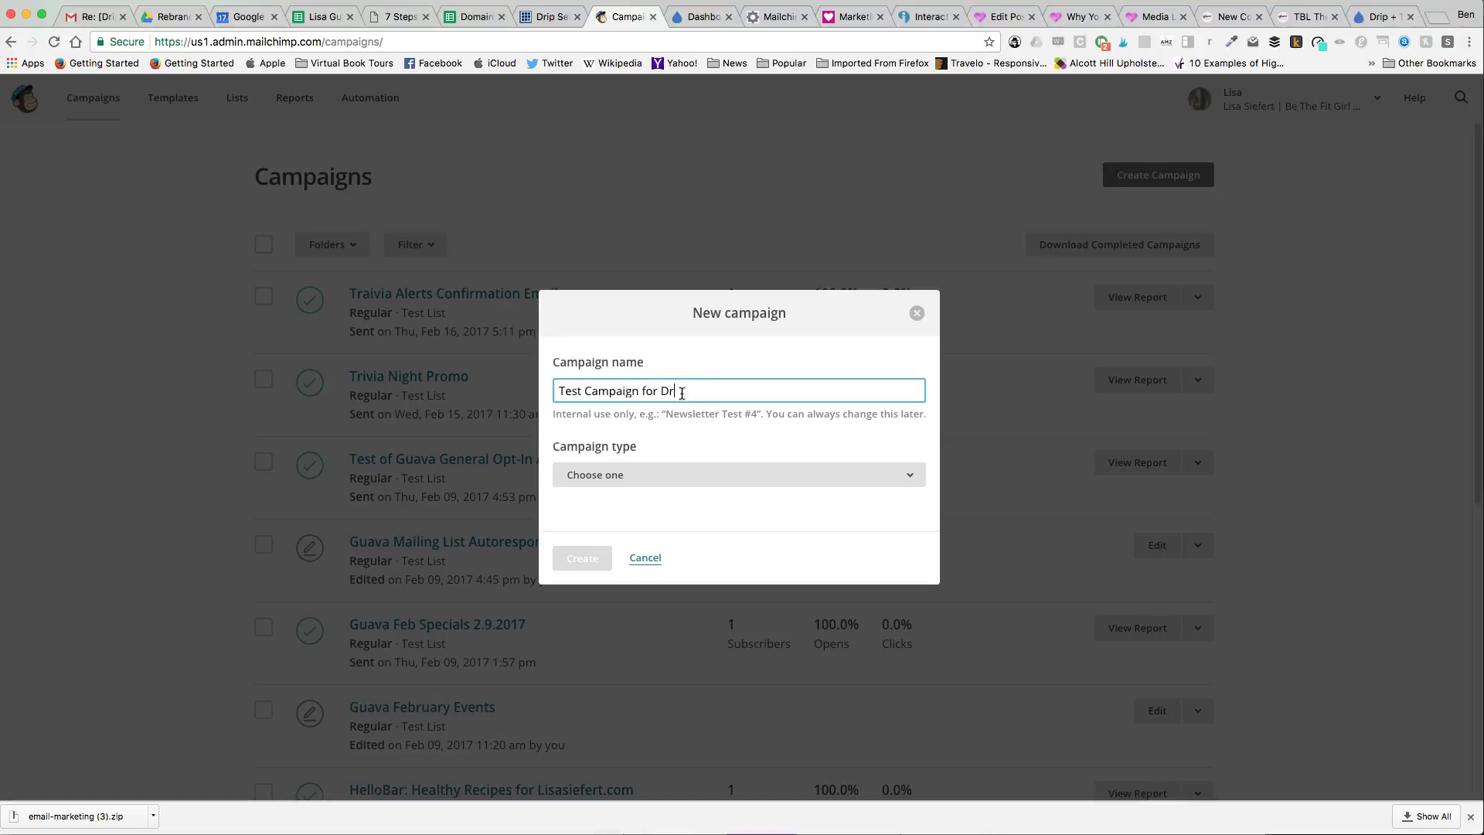
left_click(695, 474)
left_click(697, 516)
left_click(583, 558)
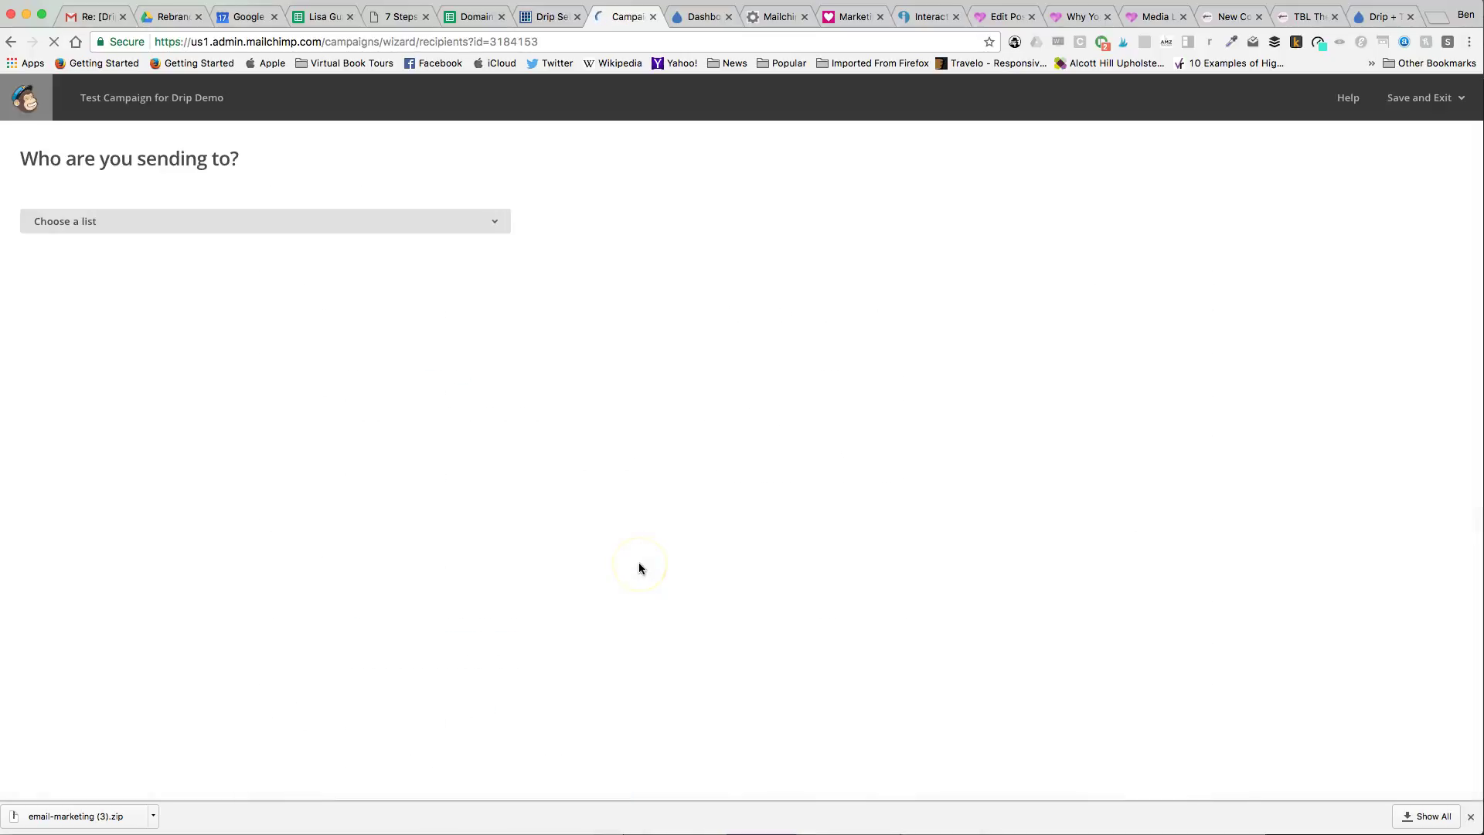
Choose the entire Test List as the campaign's recipients.
left_click(96, 222)
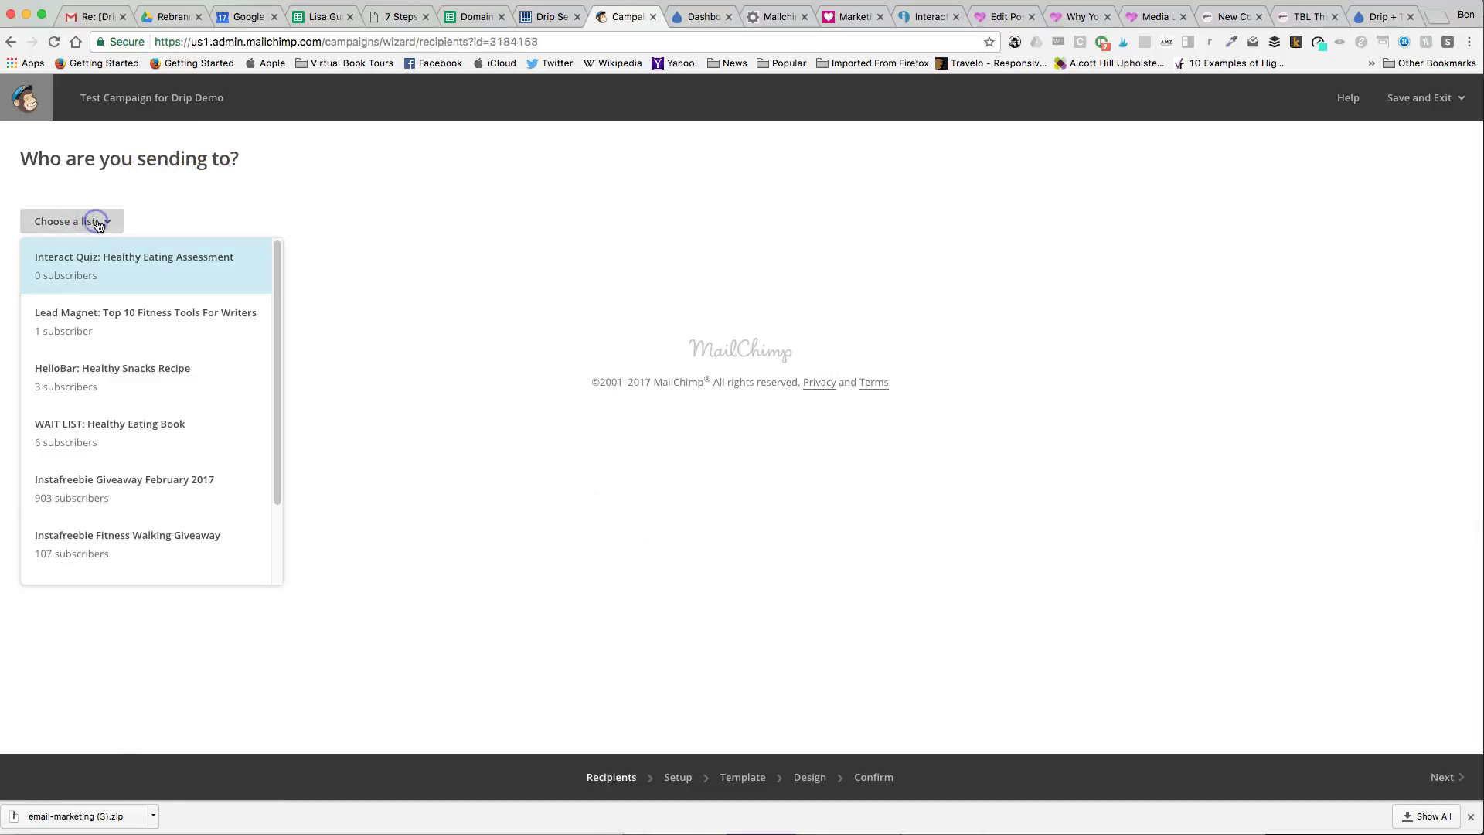
scroll(150, 531, "down", 2)
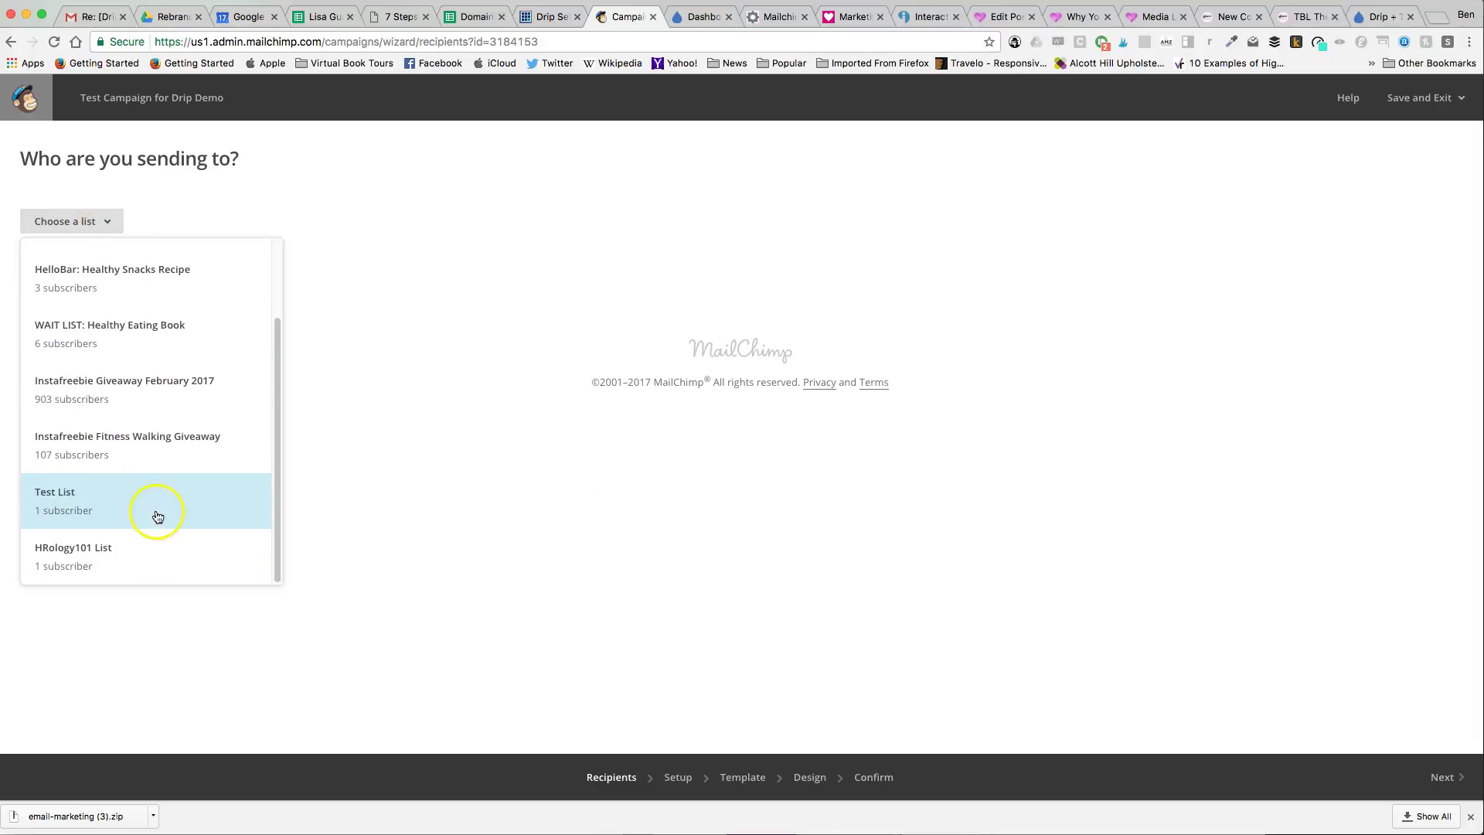
left_click(142, 506)
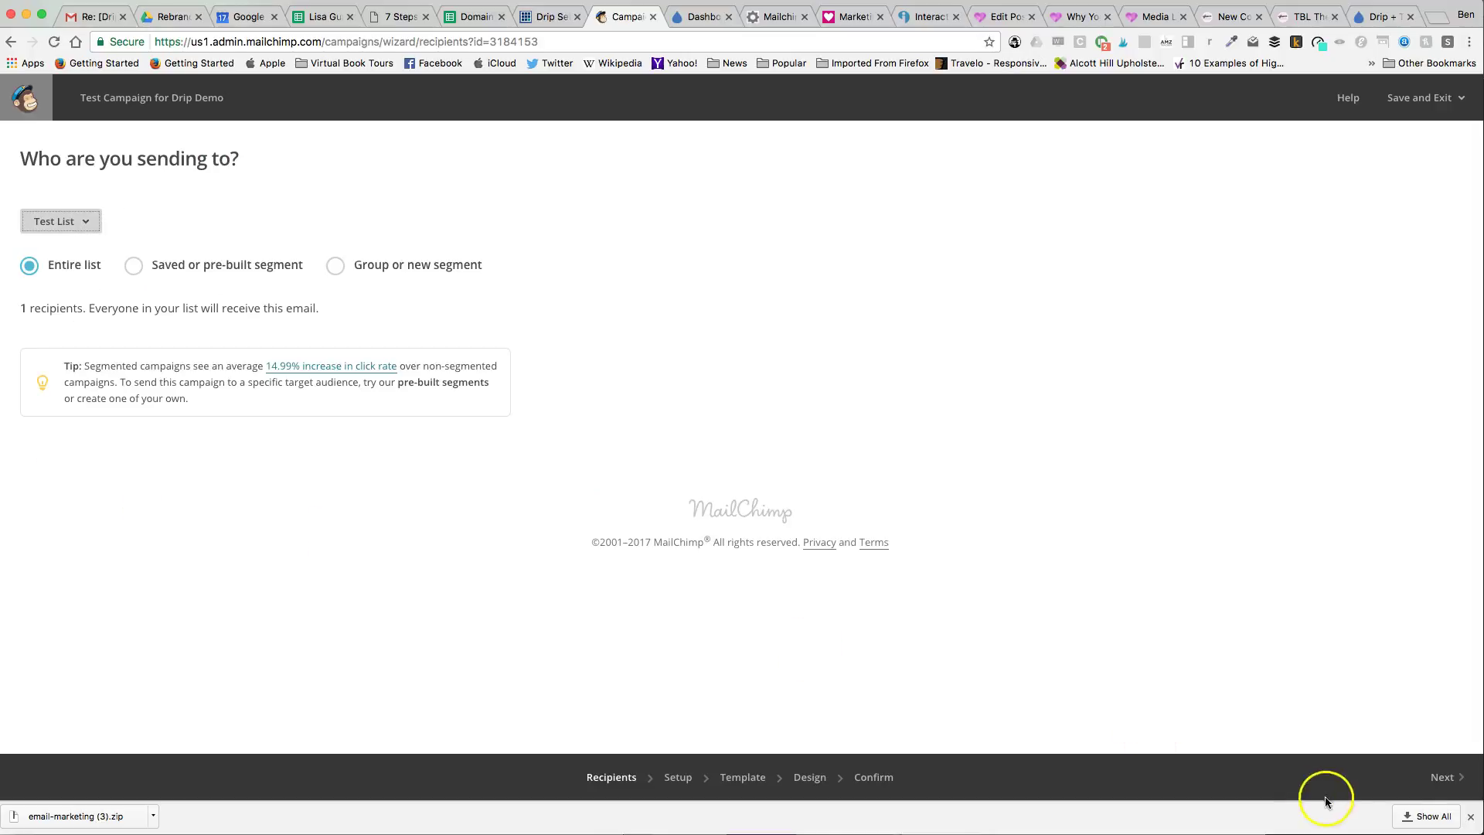
Accept the campaign info with from name TEST1 and tracking options, reaching template selection.
left_click(1442, 777)
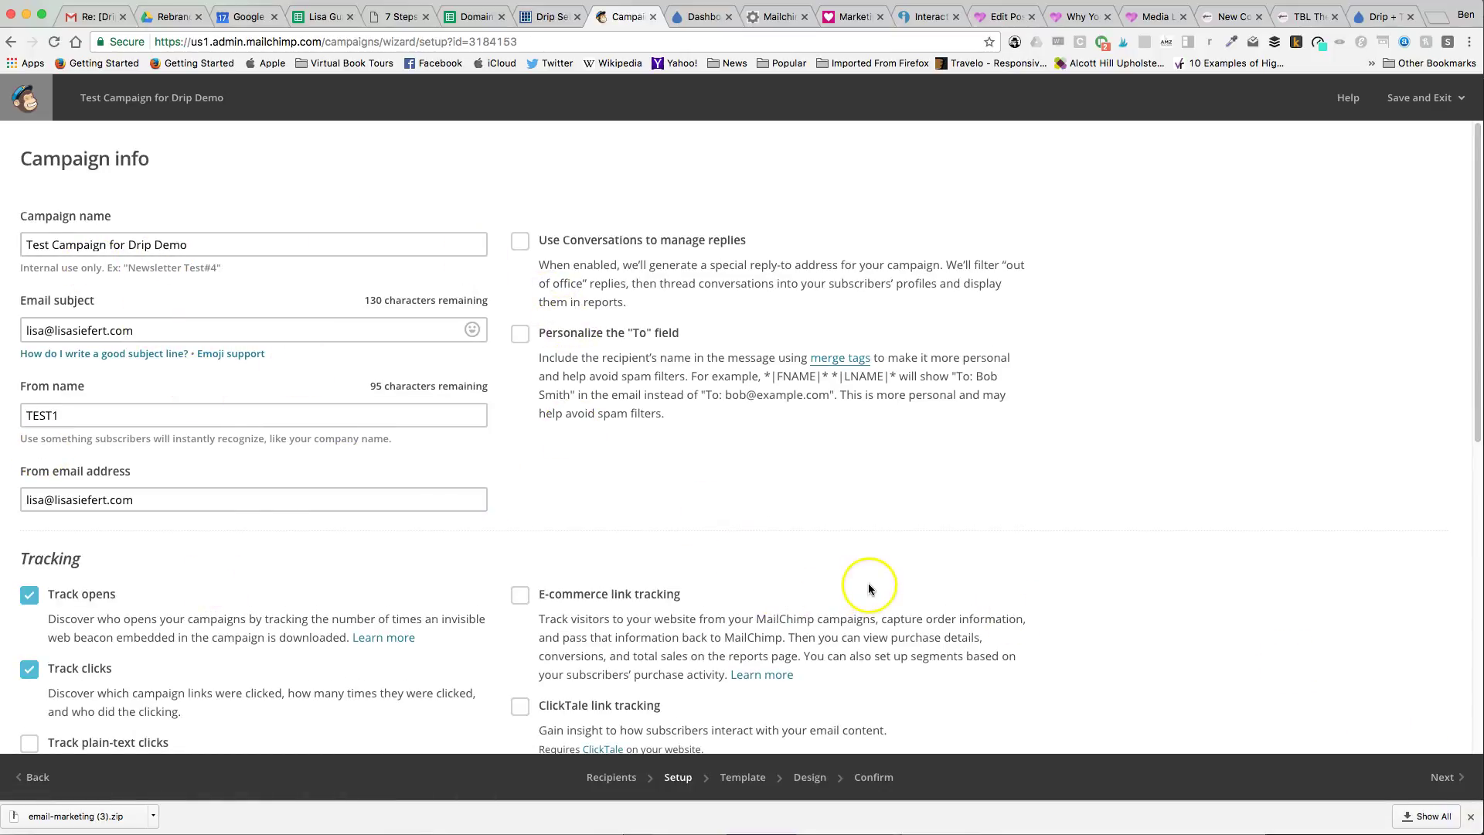
scroll(869, 583, "down", 2)
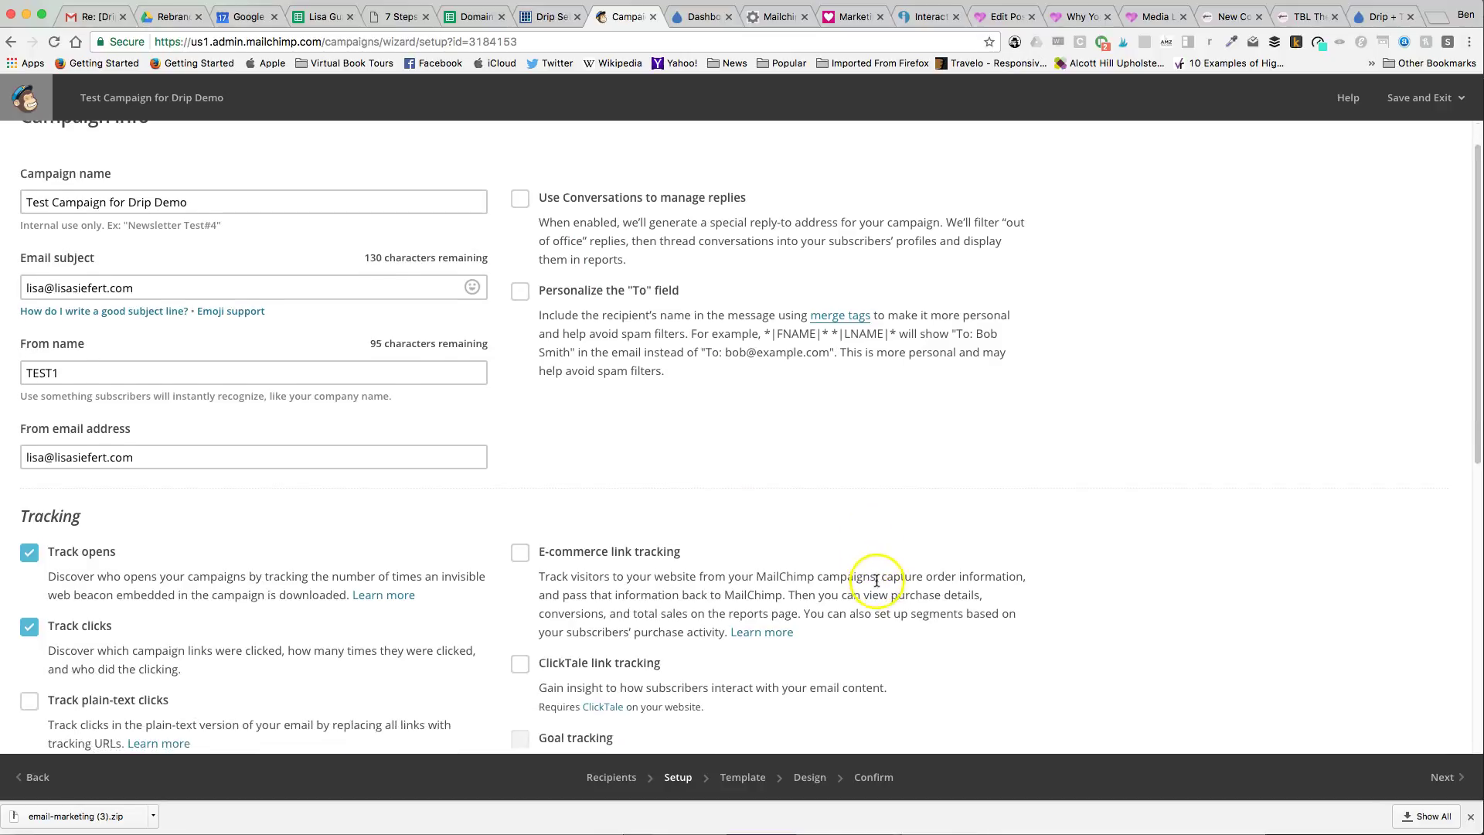
scroll(1088, 625, "down", 5)
left_click(1442, 777)
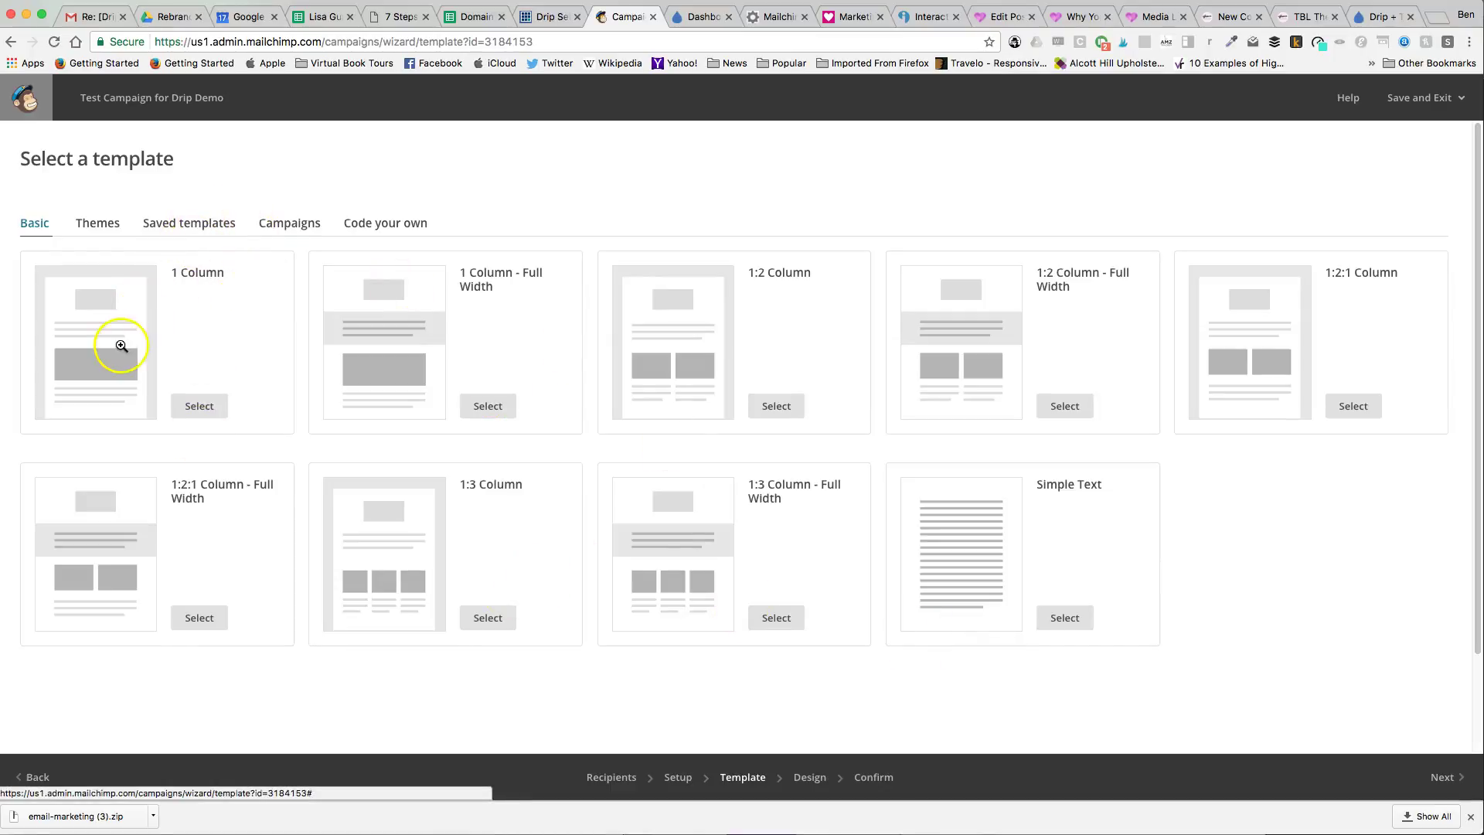
Apply the saved template HelloBar: Health Recipes Email #1 and continue to the confirm step.
left_click(106, 223)
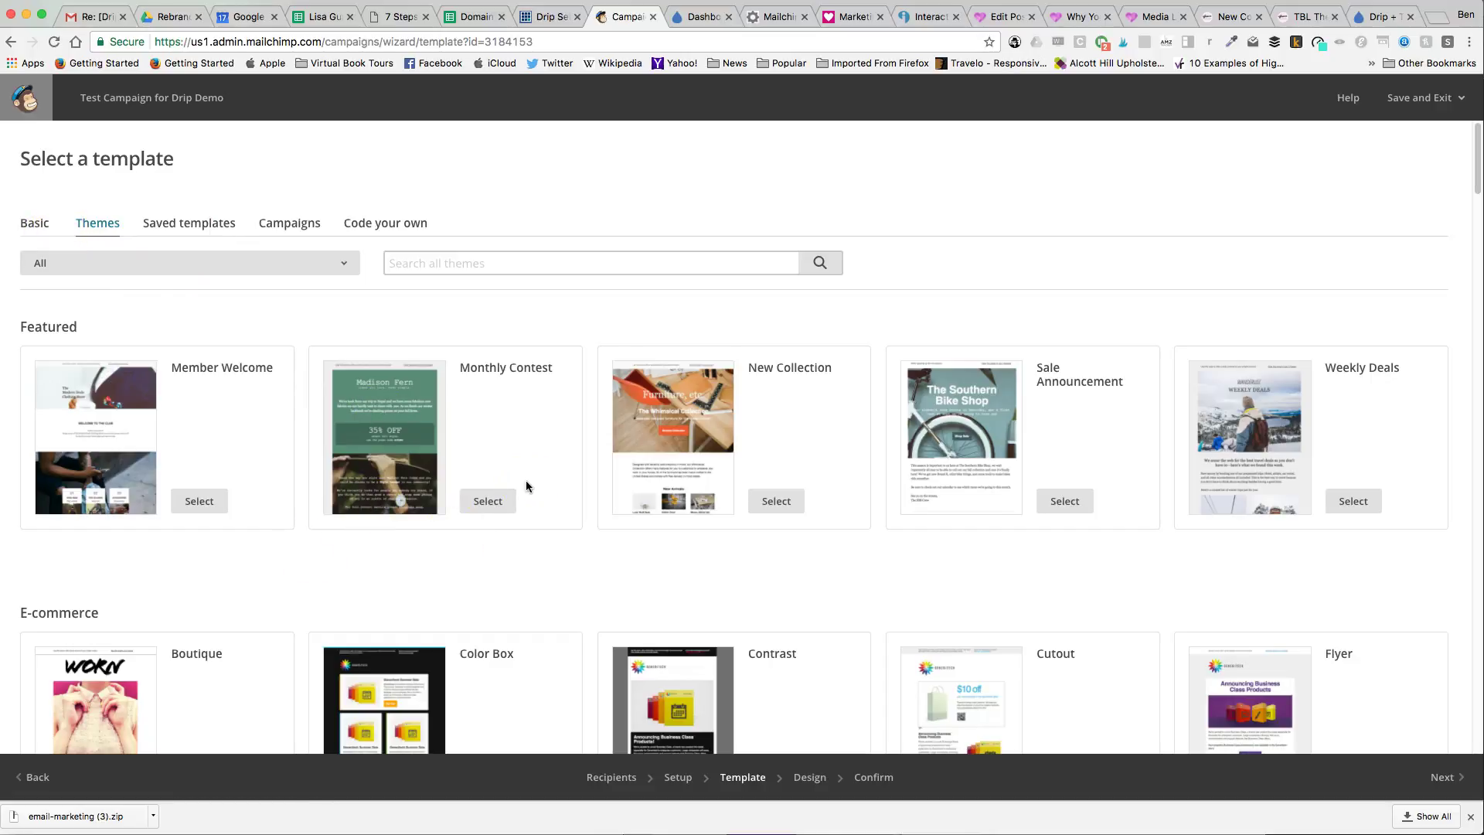
left_click(207, 225)
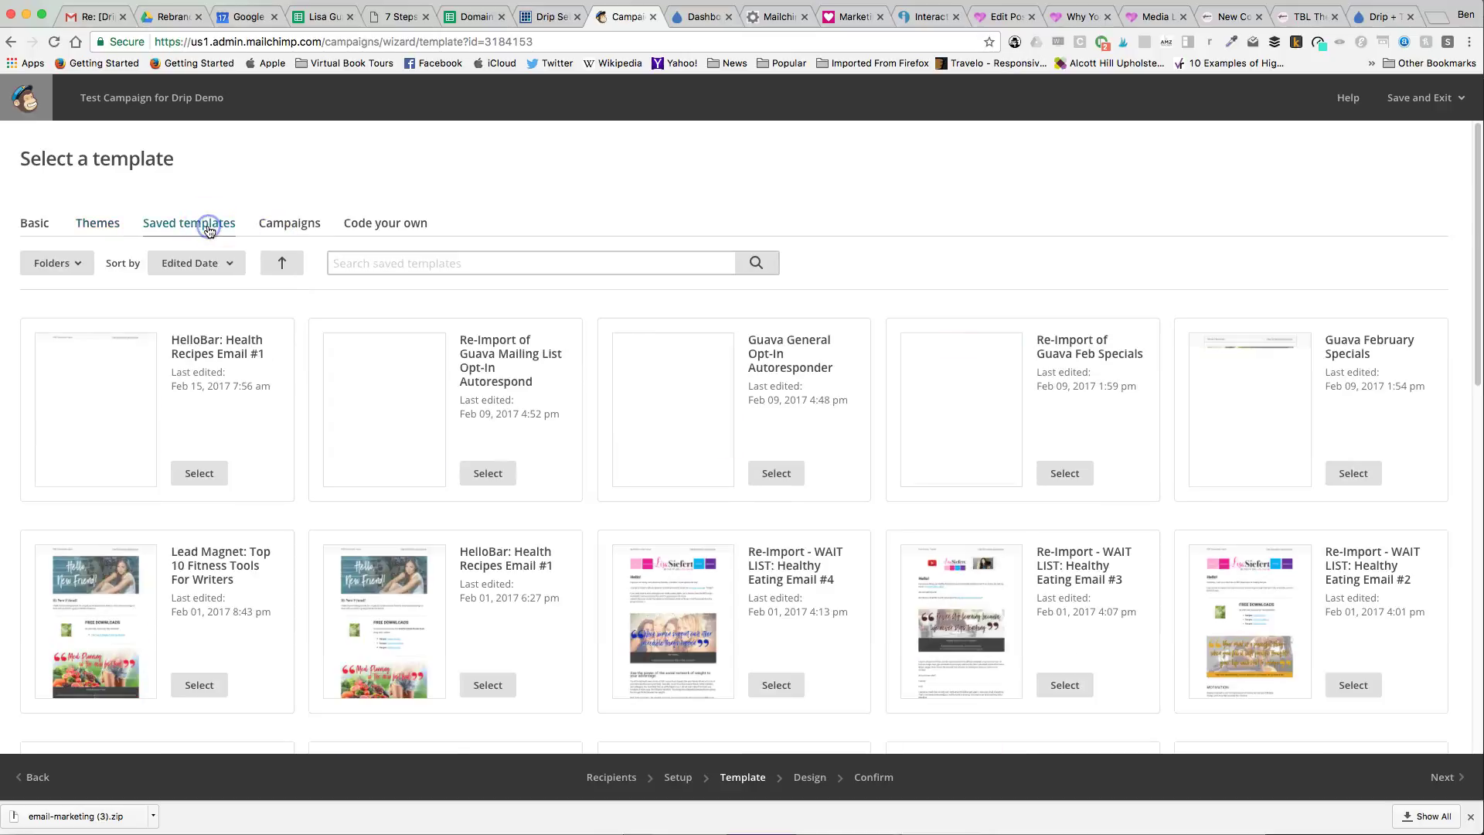
left_click(193, 475)
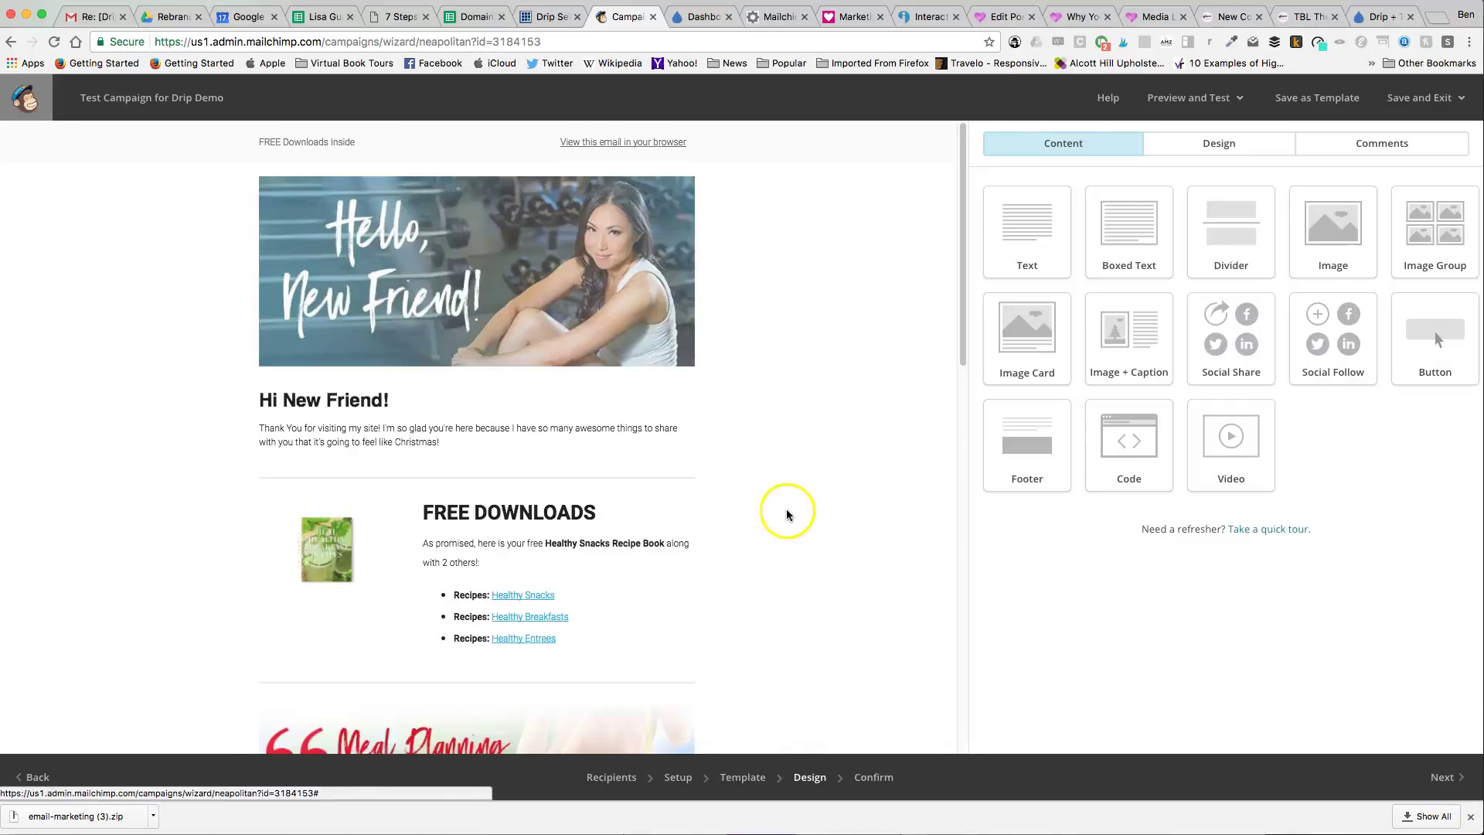
scroll(730, 426, "down", 10)
scroll(730, 426, "down", 3)
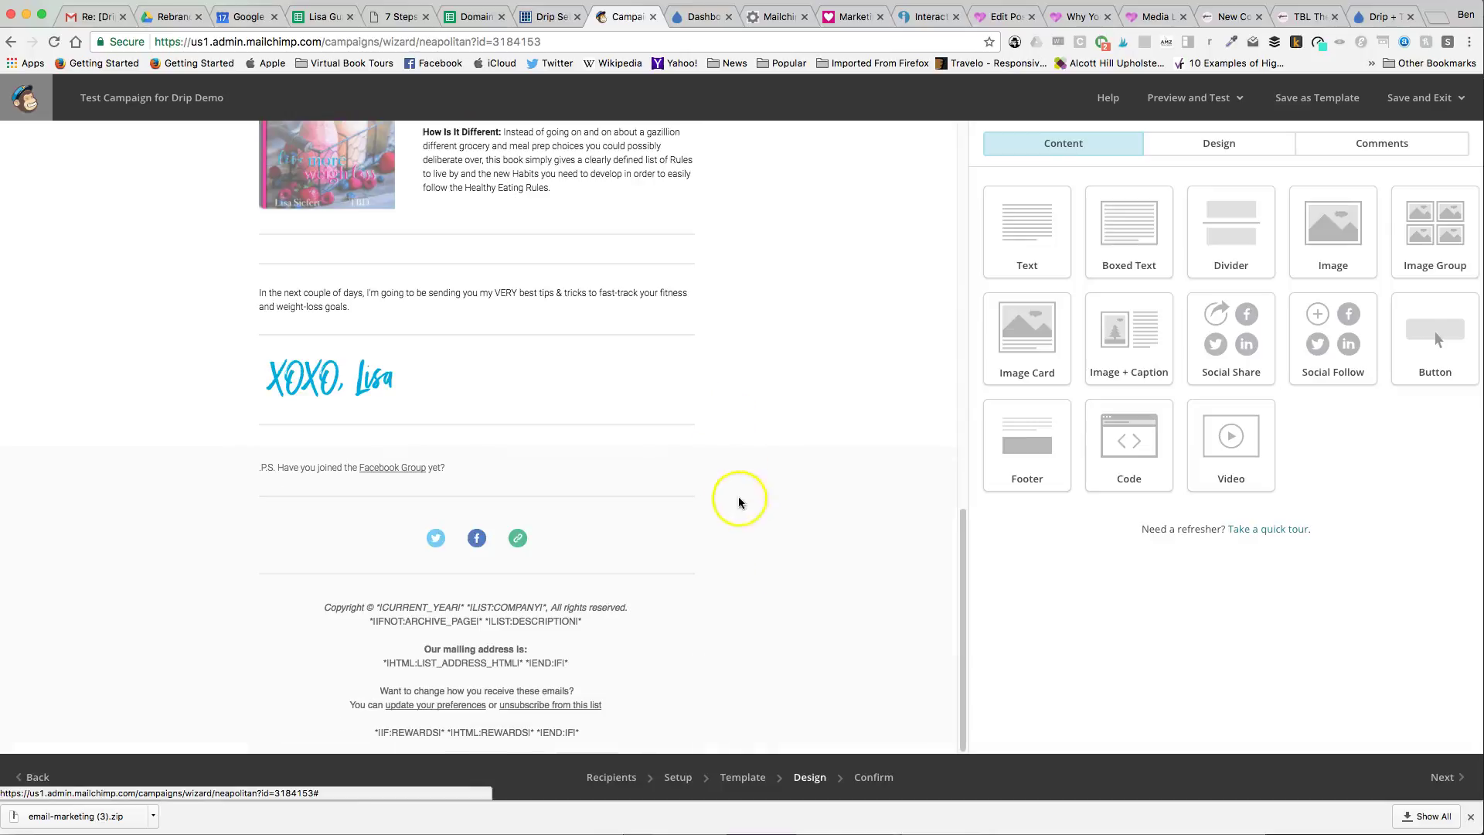
left_click(1439, 777)
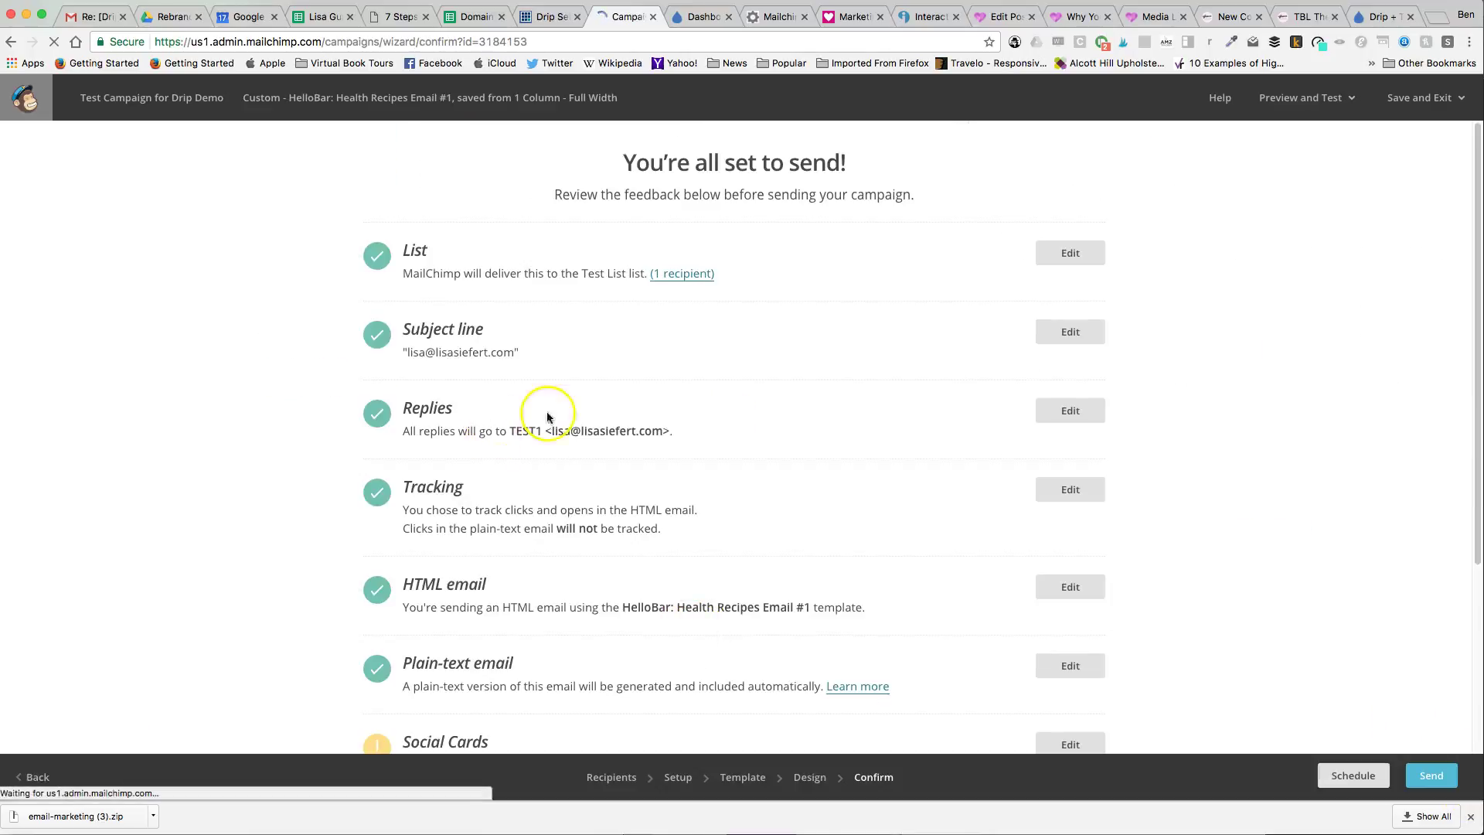
Re-inspect the Hi New Friend! email design, then return to the Confirm page checks.
left_click(810, 779)
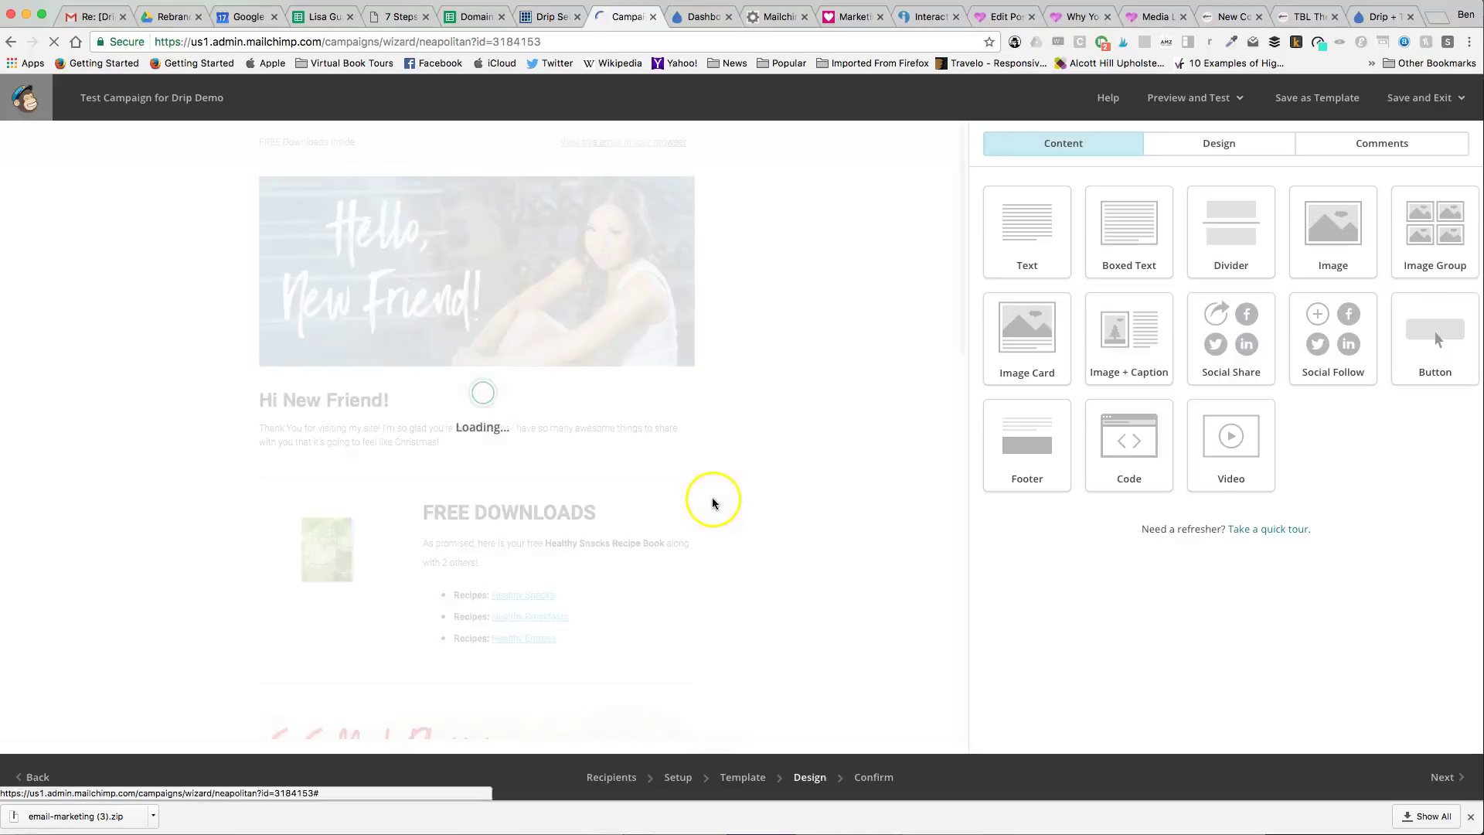
mouse_move(692, 503)
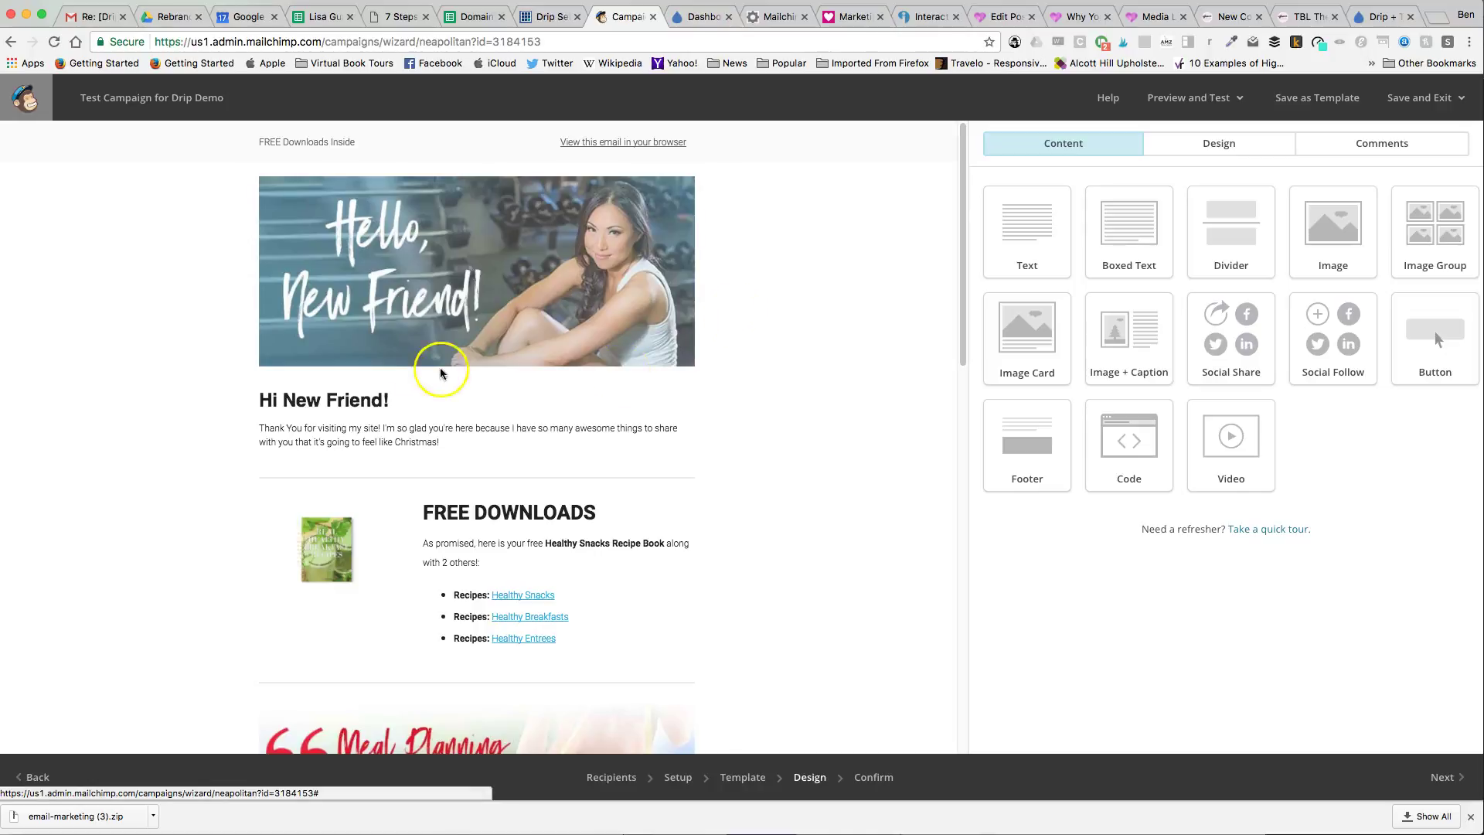
left_click(354, 402)
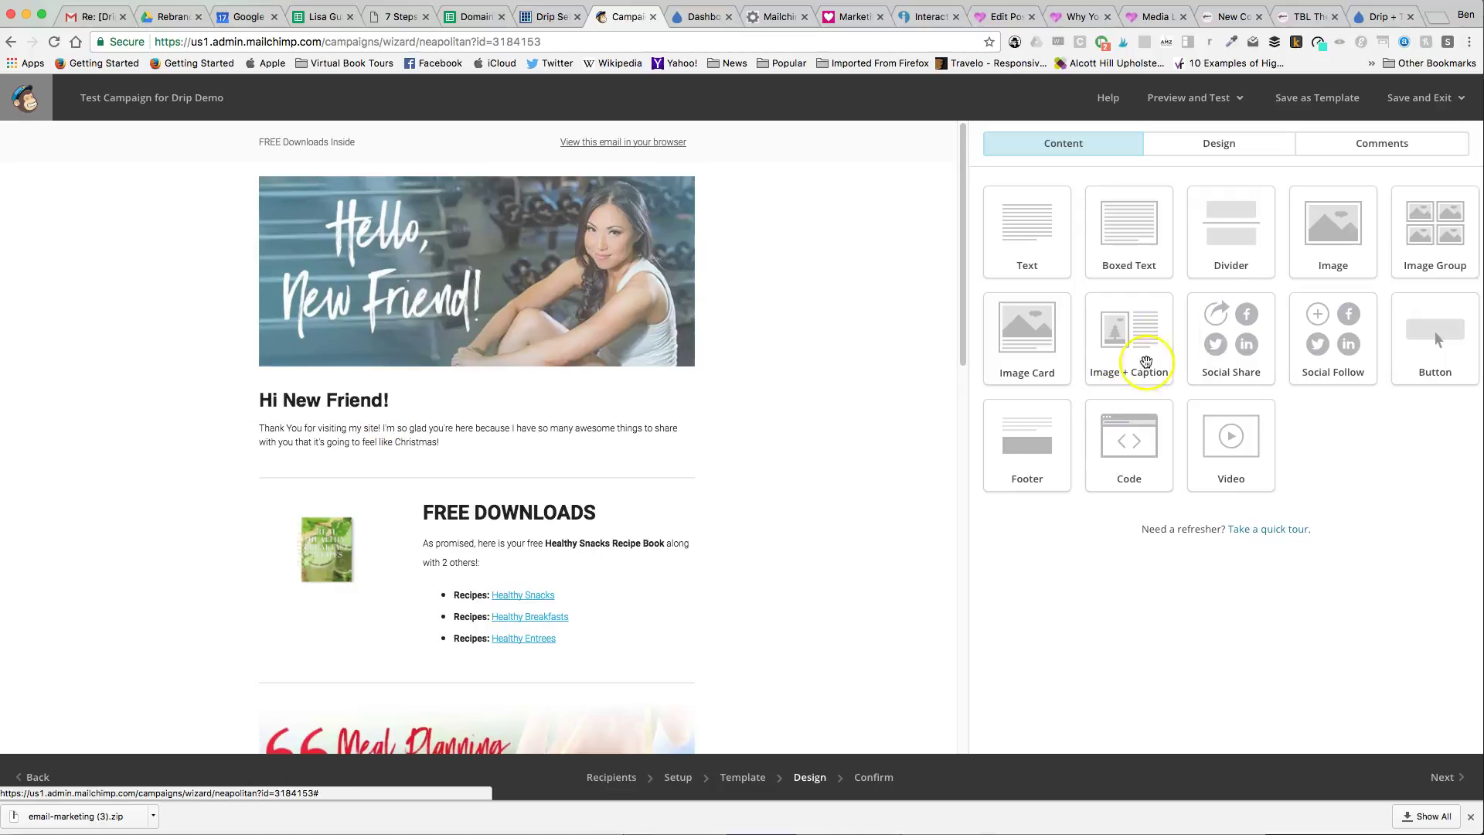
left_click(1273, 275)
left_click_drag(1273, 275, 987, 404)
left_click(1443, 777)
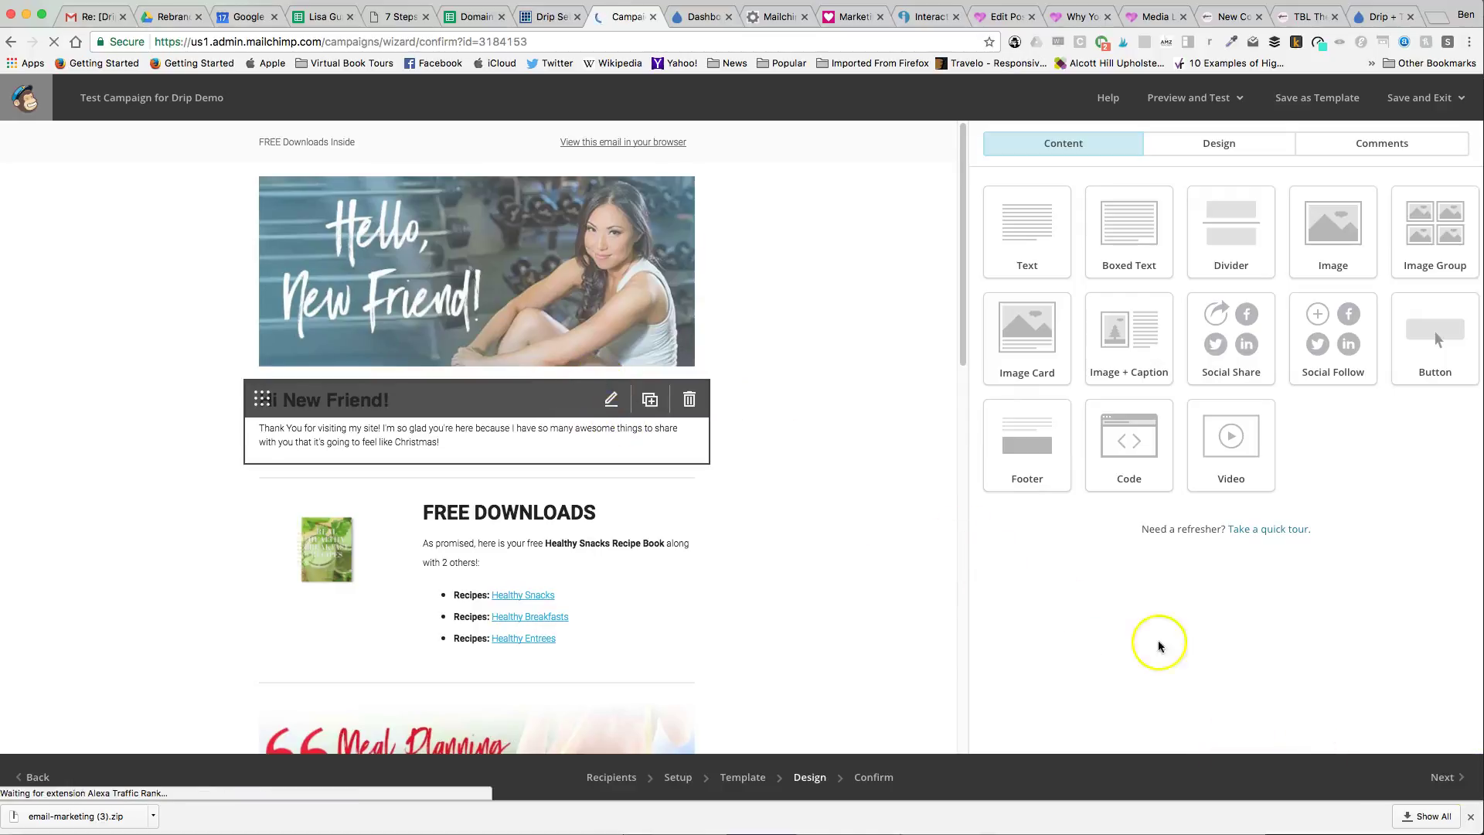
scroll(696, 533, "down", 2)
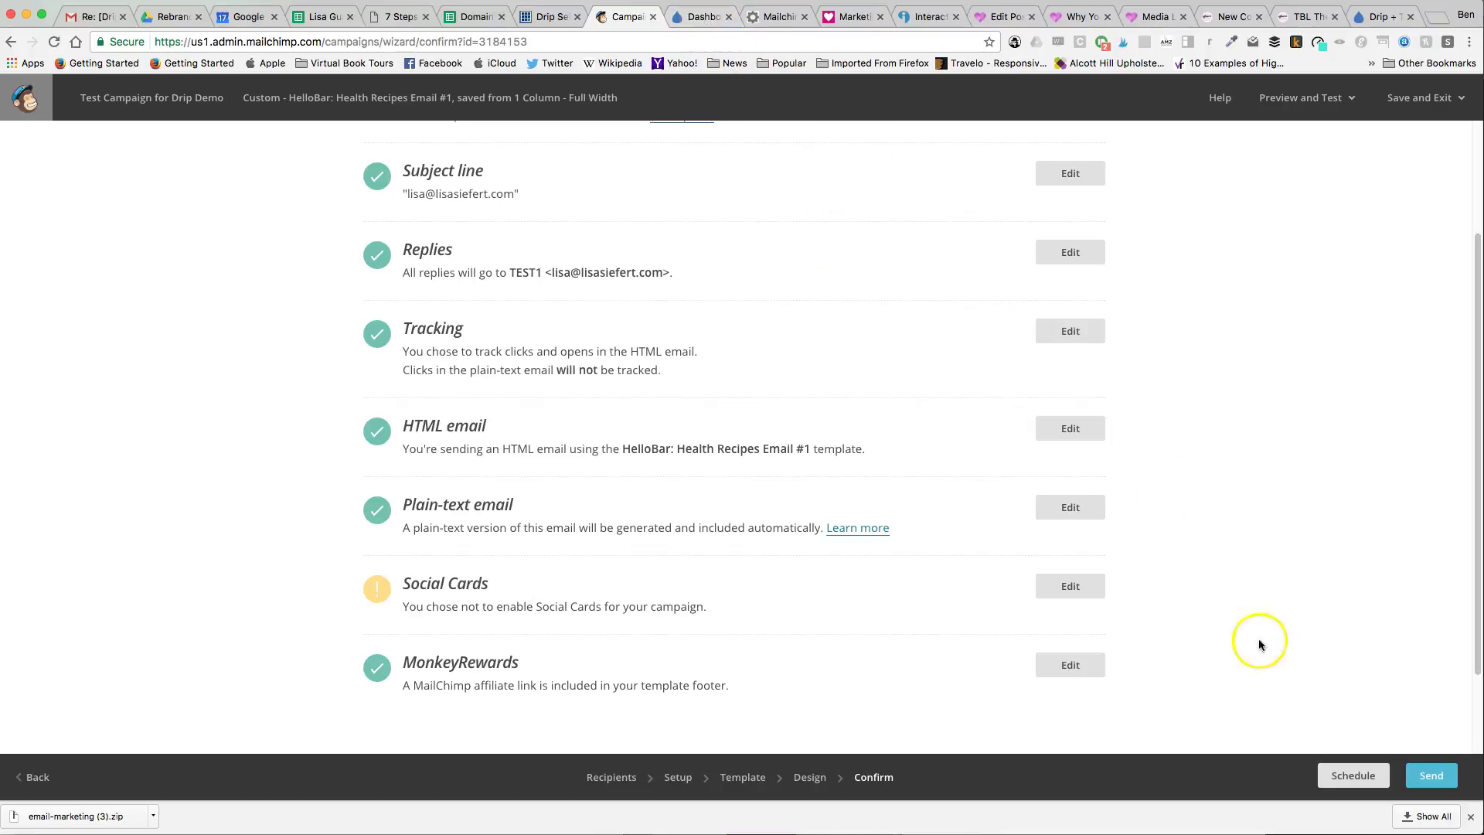
Send Test Campaign for Drip Demo now to Test List's 1 subscriber.
left_click(1434, 781)
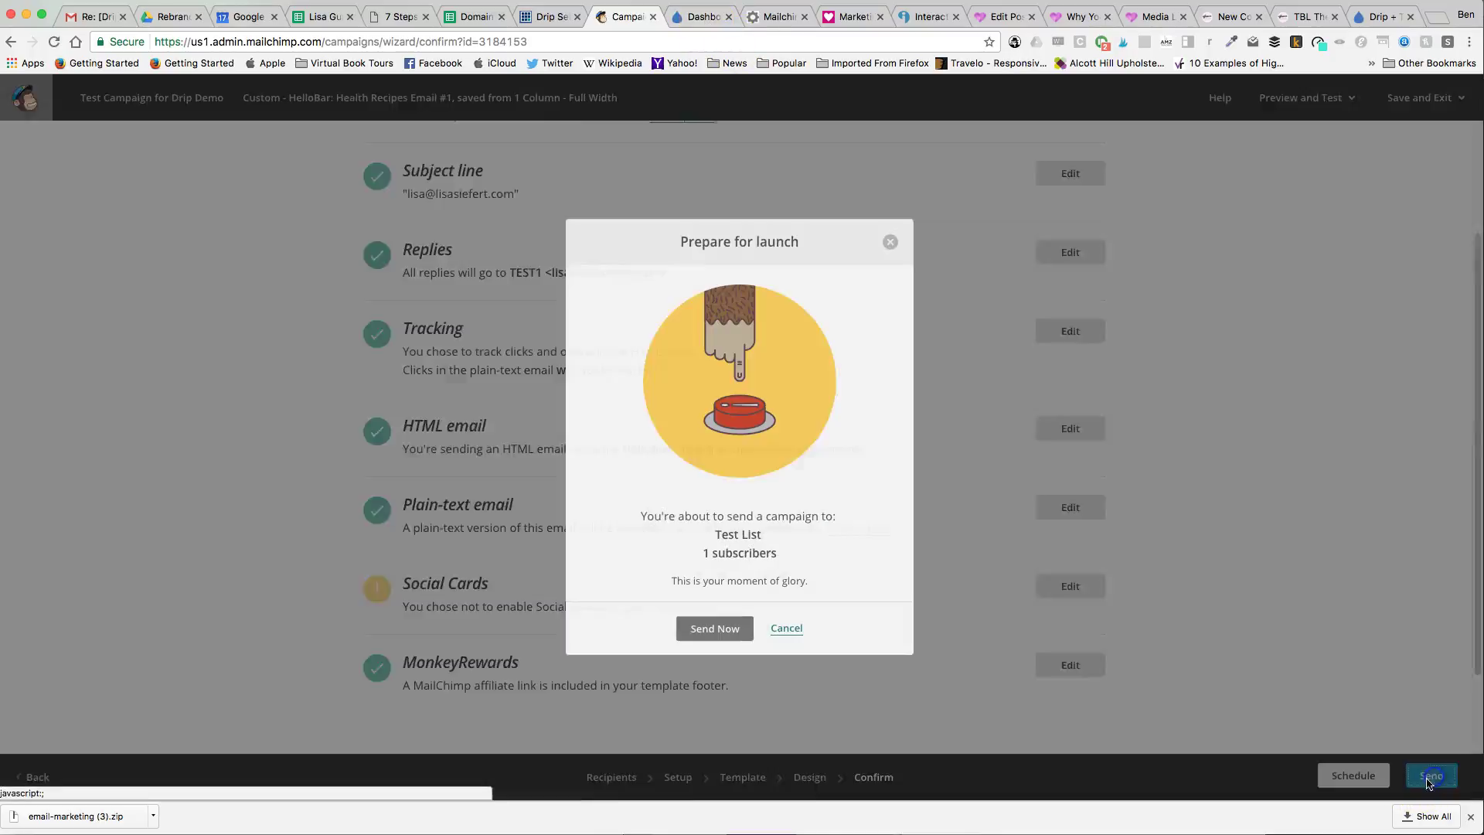
left_click(710, 626)
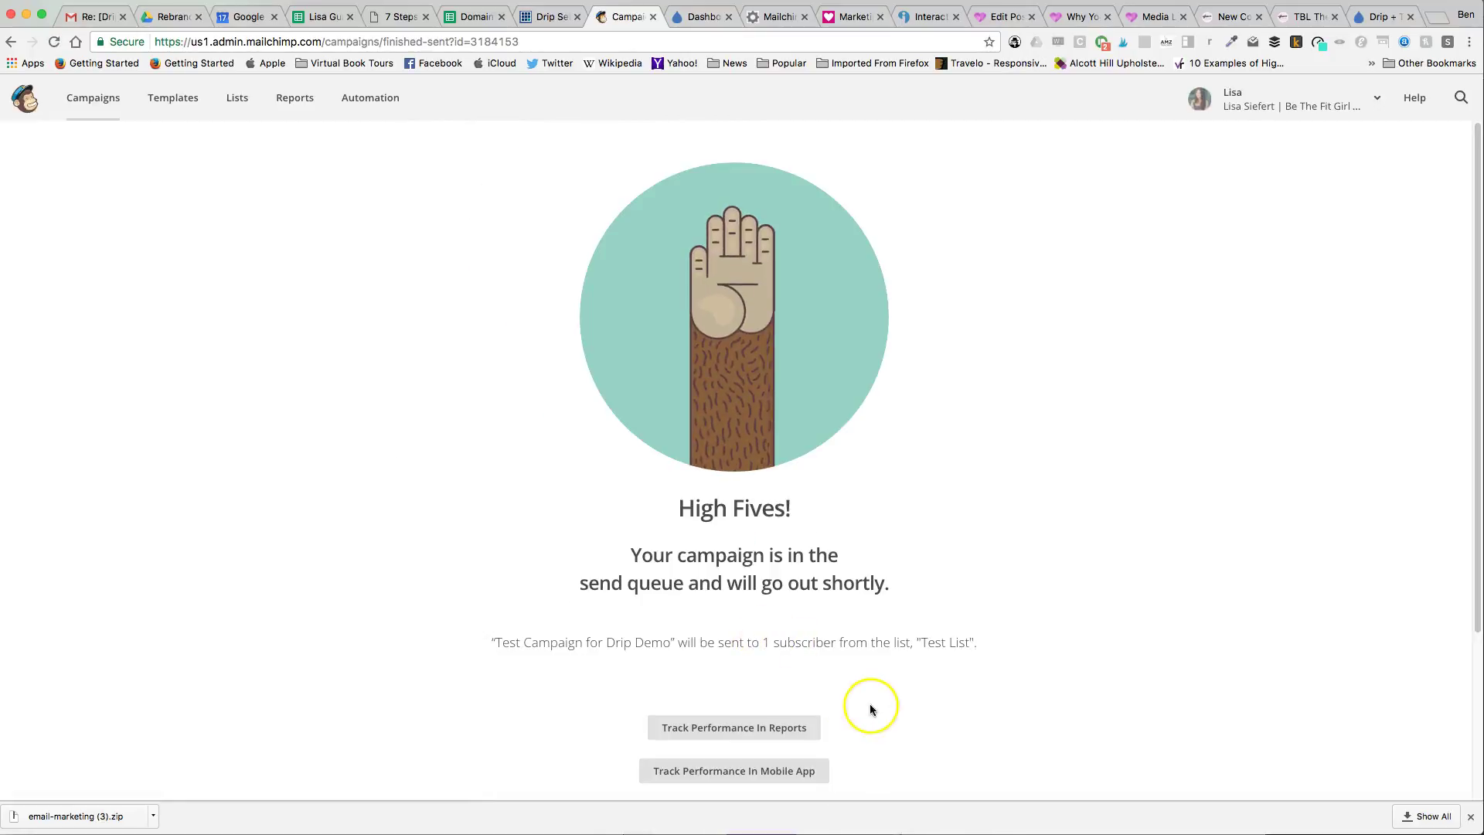
scroll(875, 702, "down", 1)
scroll(878, 701, "down", 3)
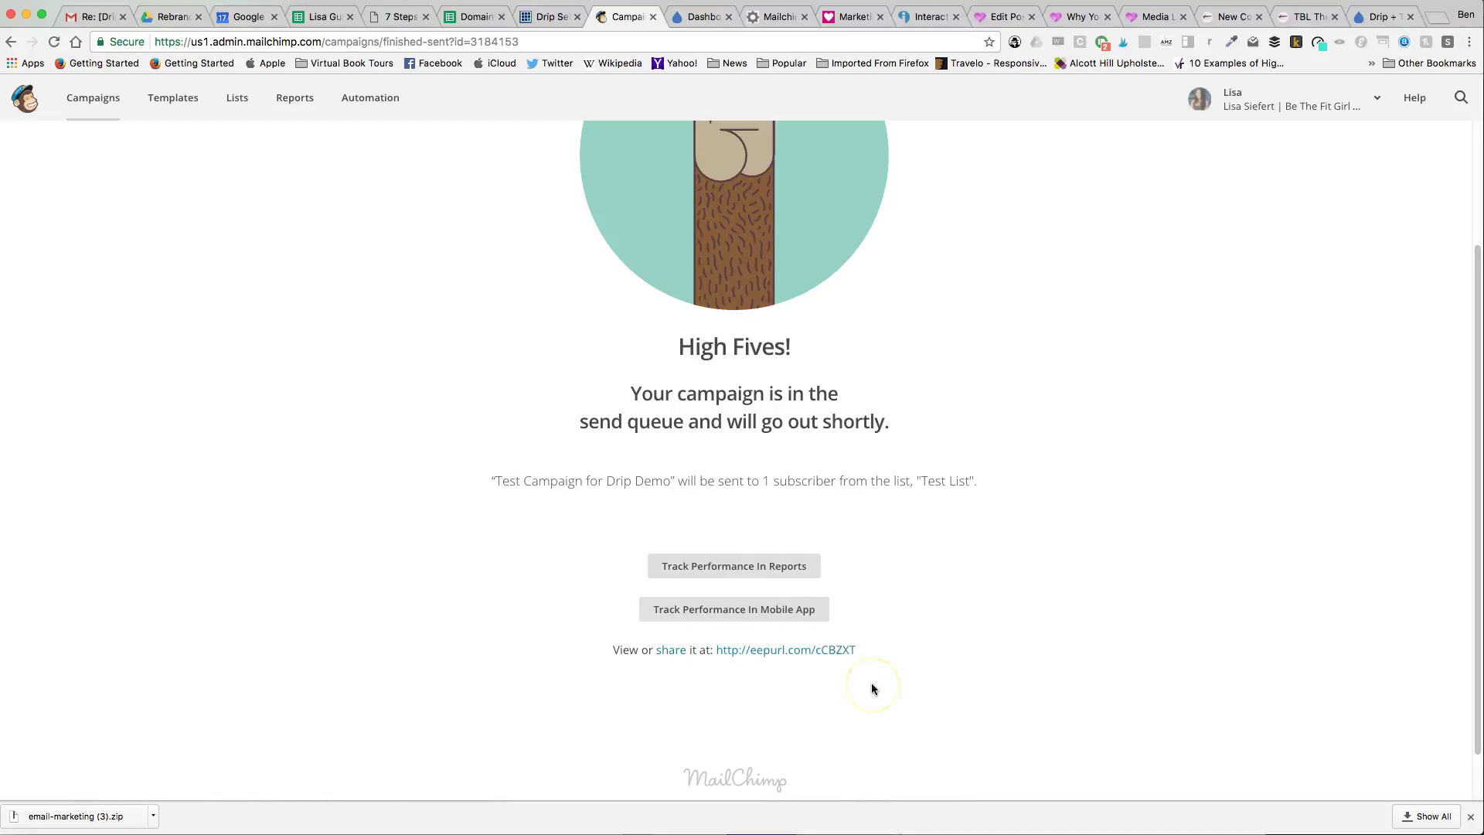
Open Test Campaign for Drip Demo in a new MailChimp tab.
left_click(26, 104)
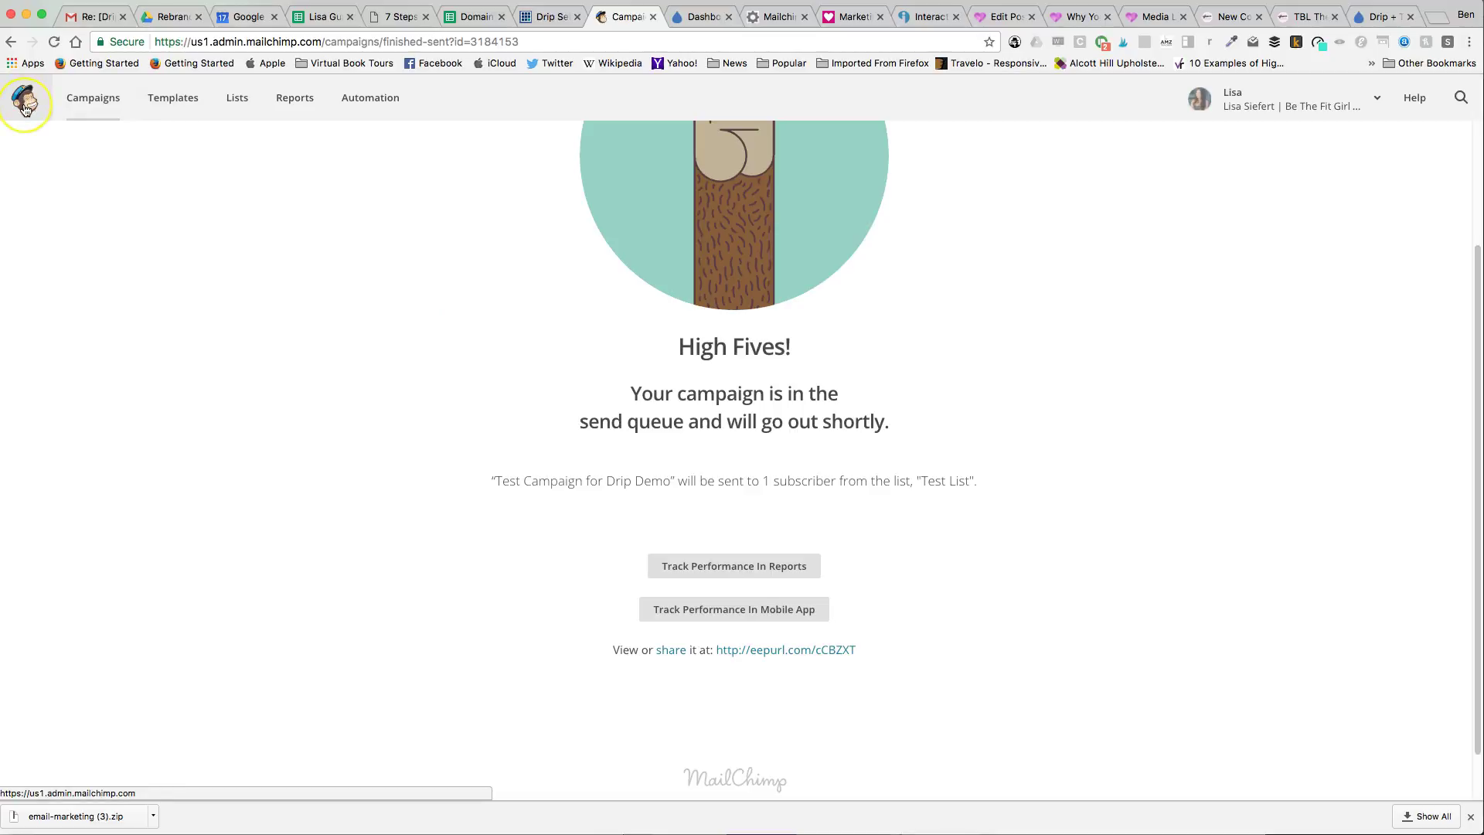
right_click(25, 106)
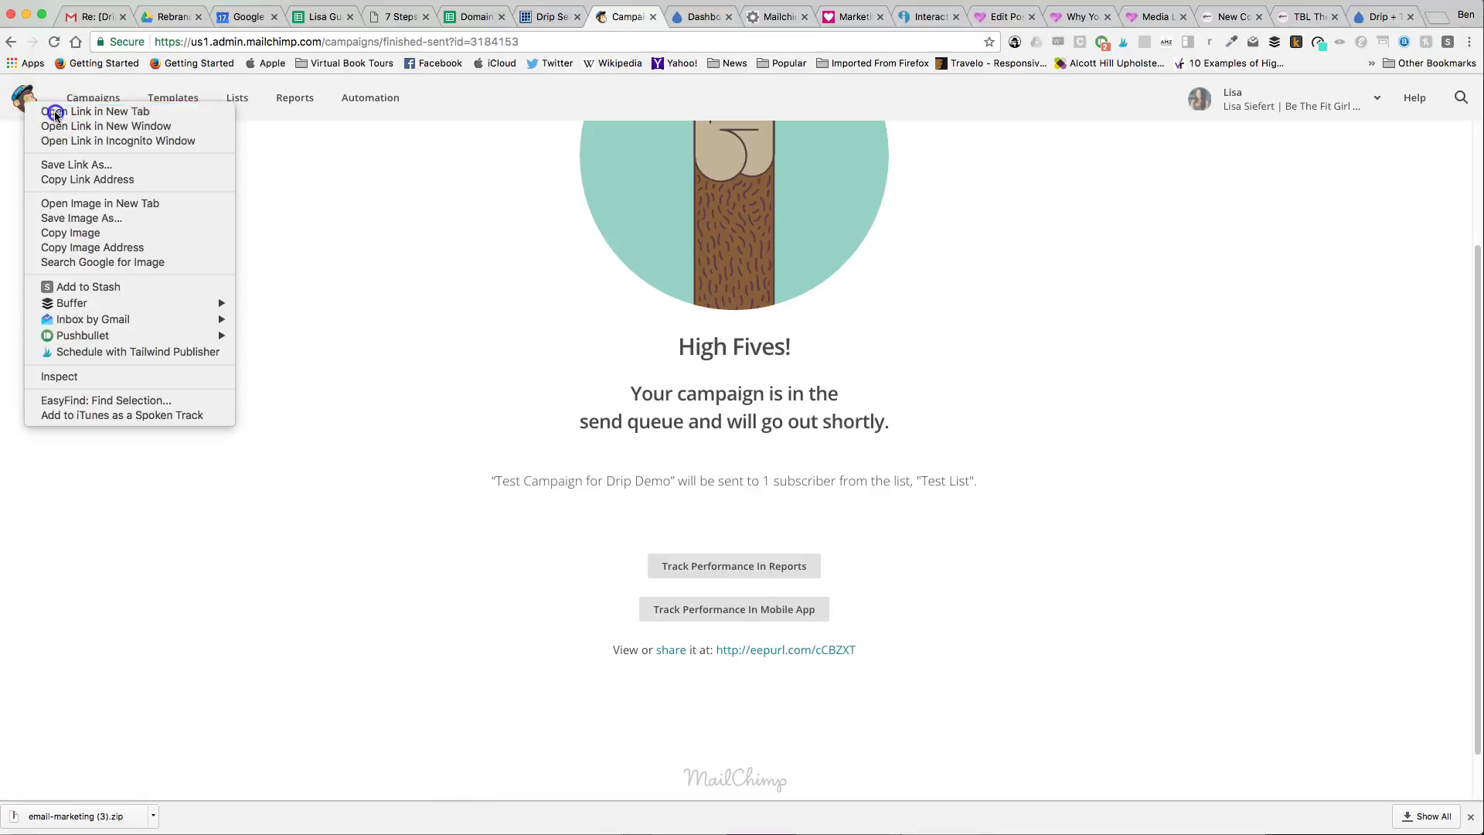
left_click(108, 114)
left_click(657, 18)
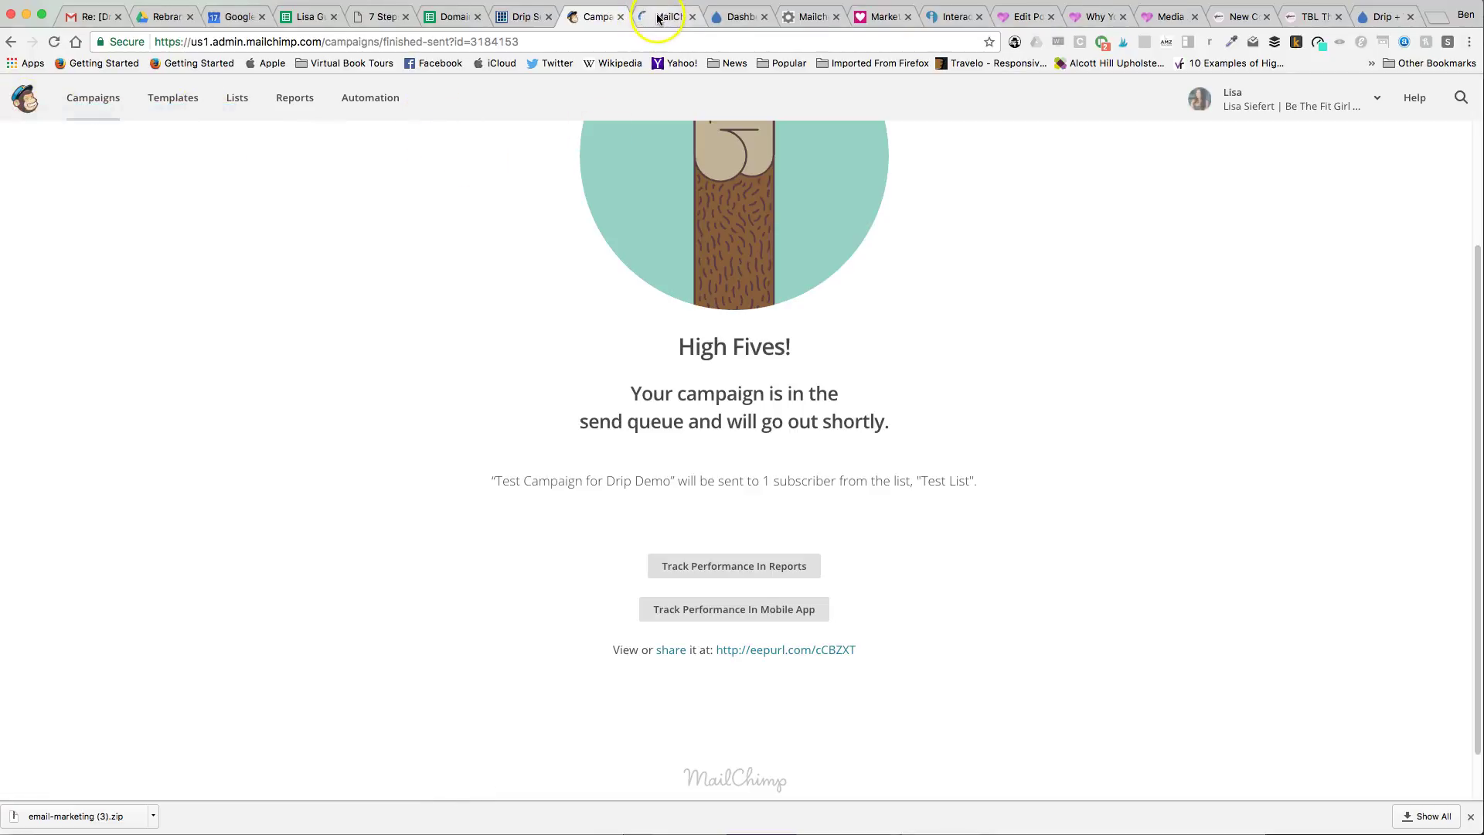
left_click(91, 99)
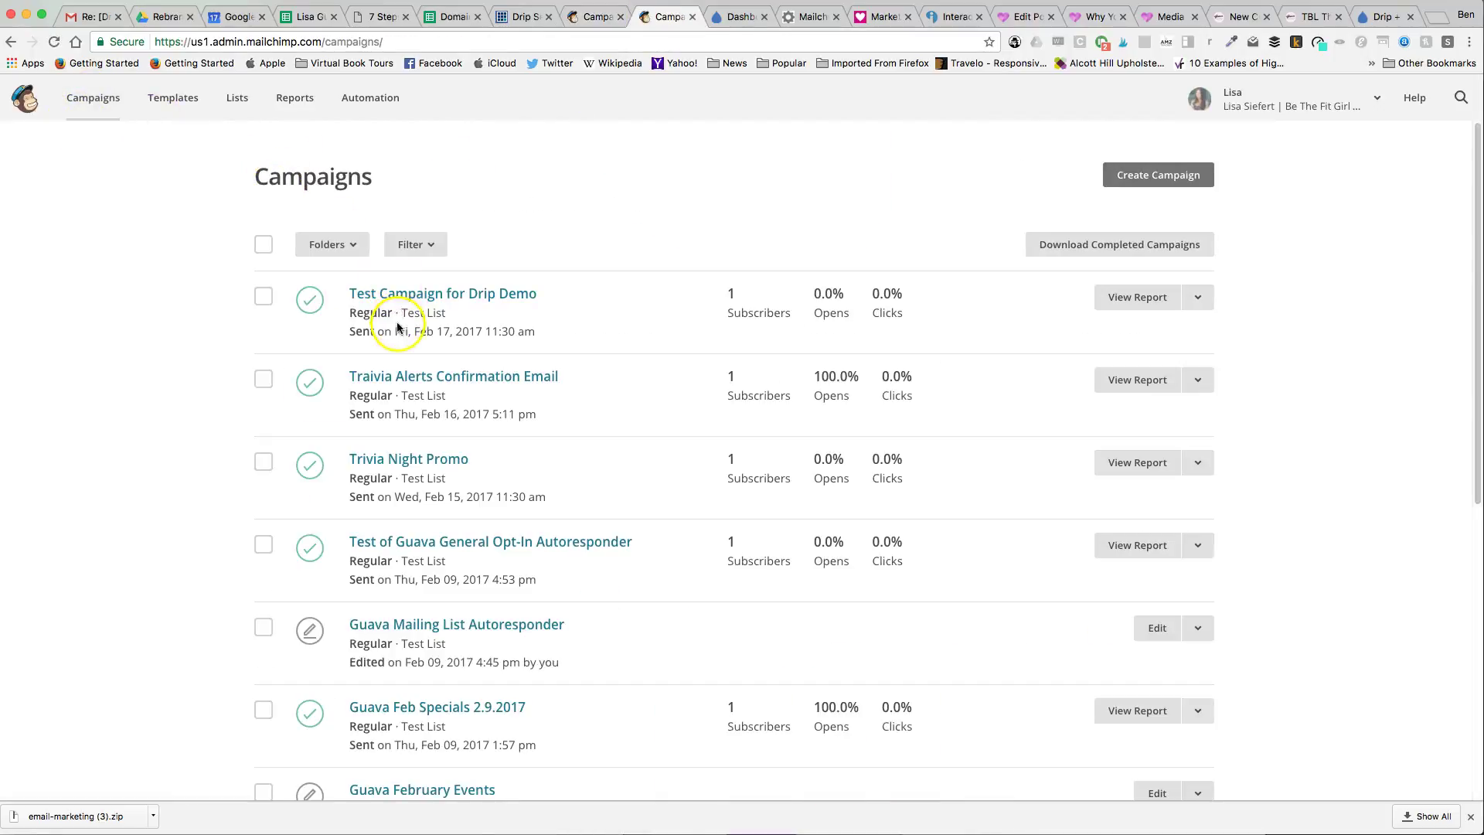
left_click(439, 302)
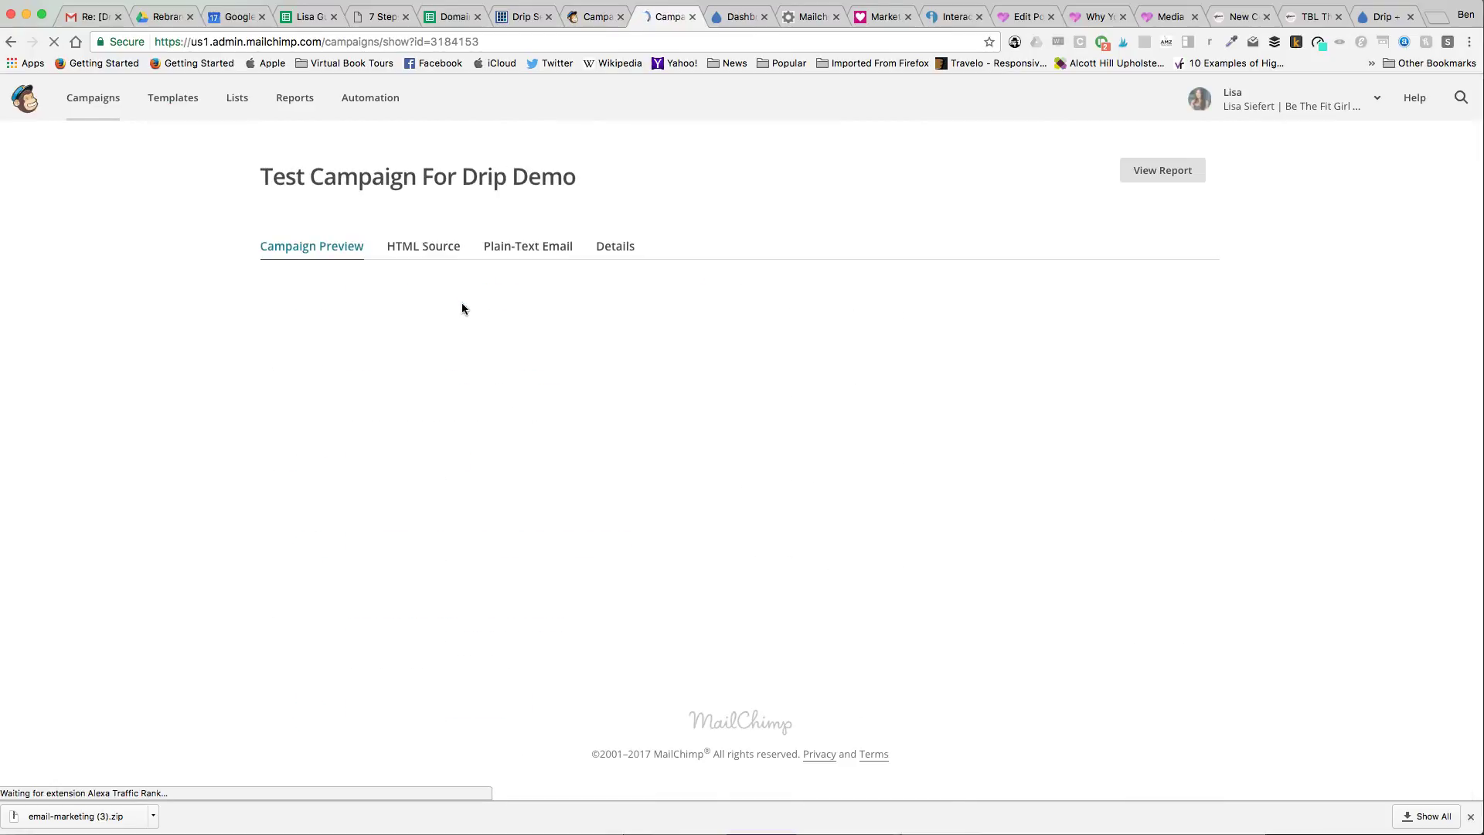
Select and copy the campaign's full HTML source for use in Drip.
left_click(430, 247)
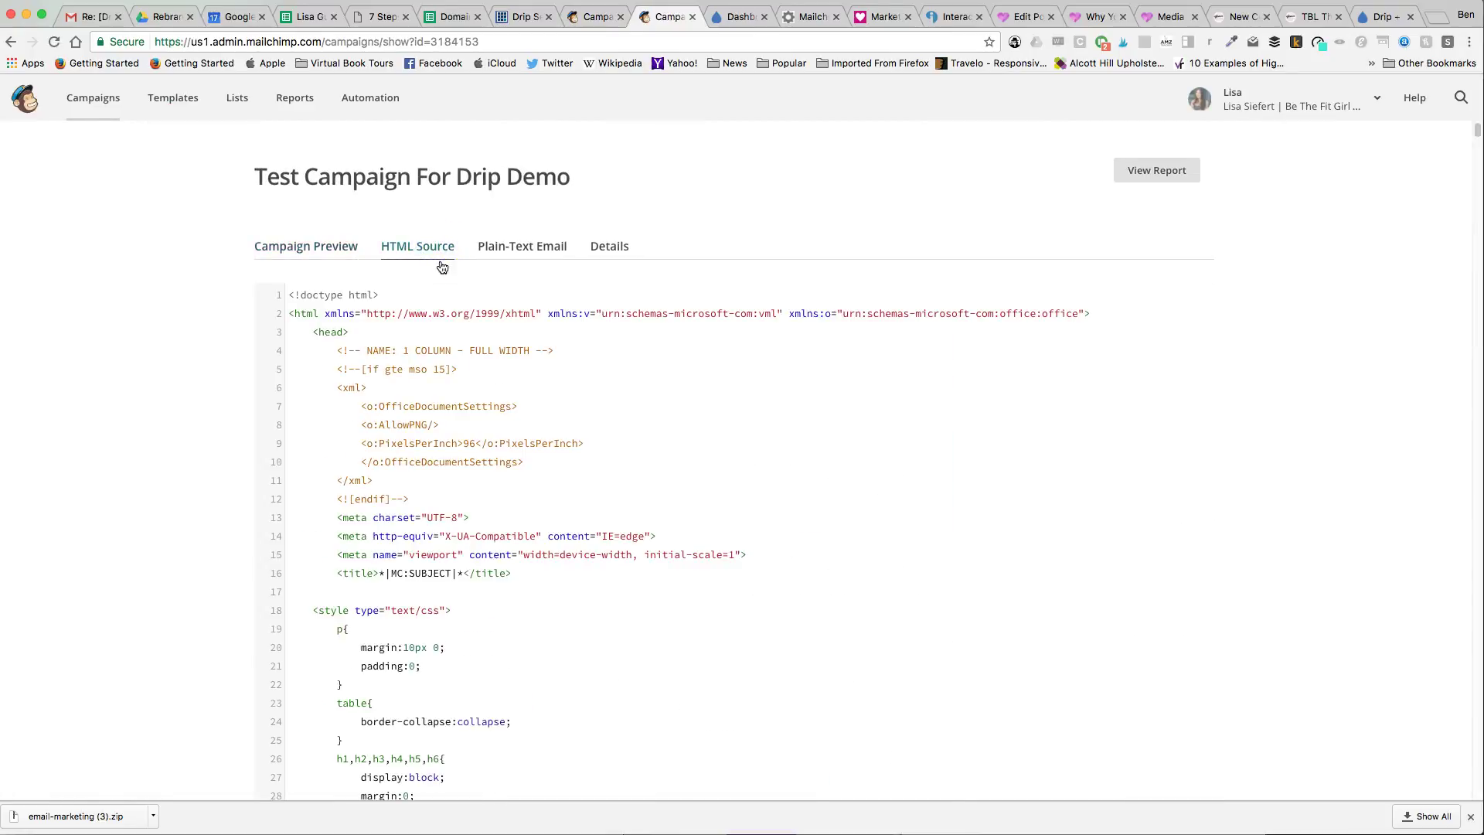
left_click(308, 293)
key("super+a")
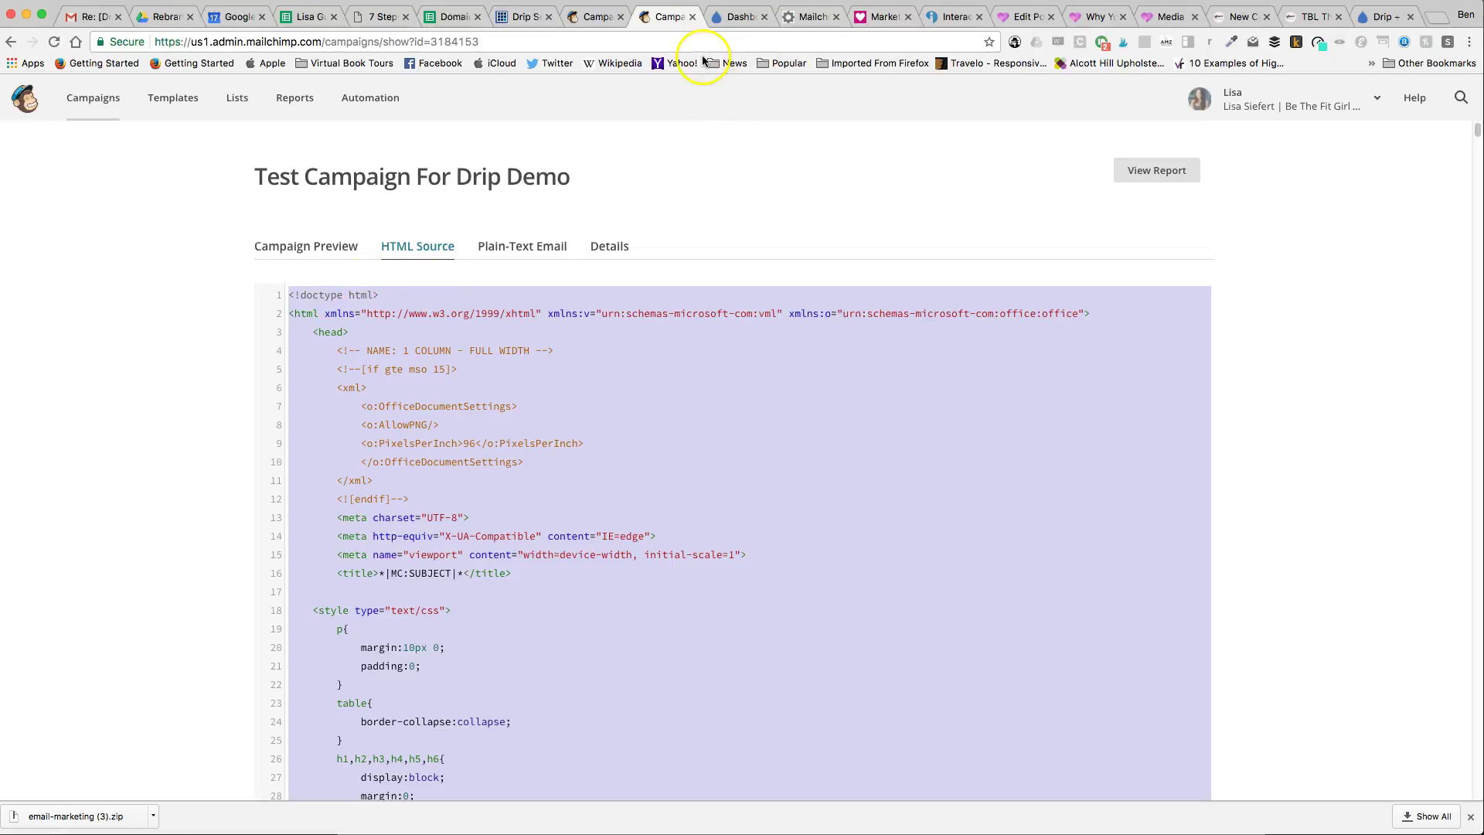
left_click(732, 17)
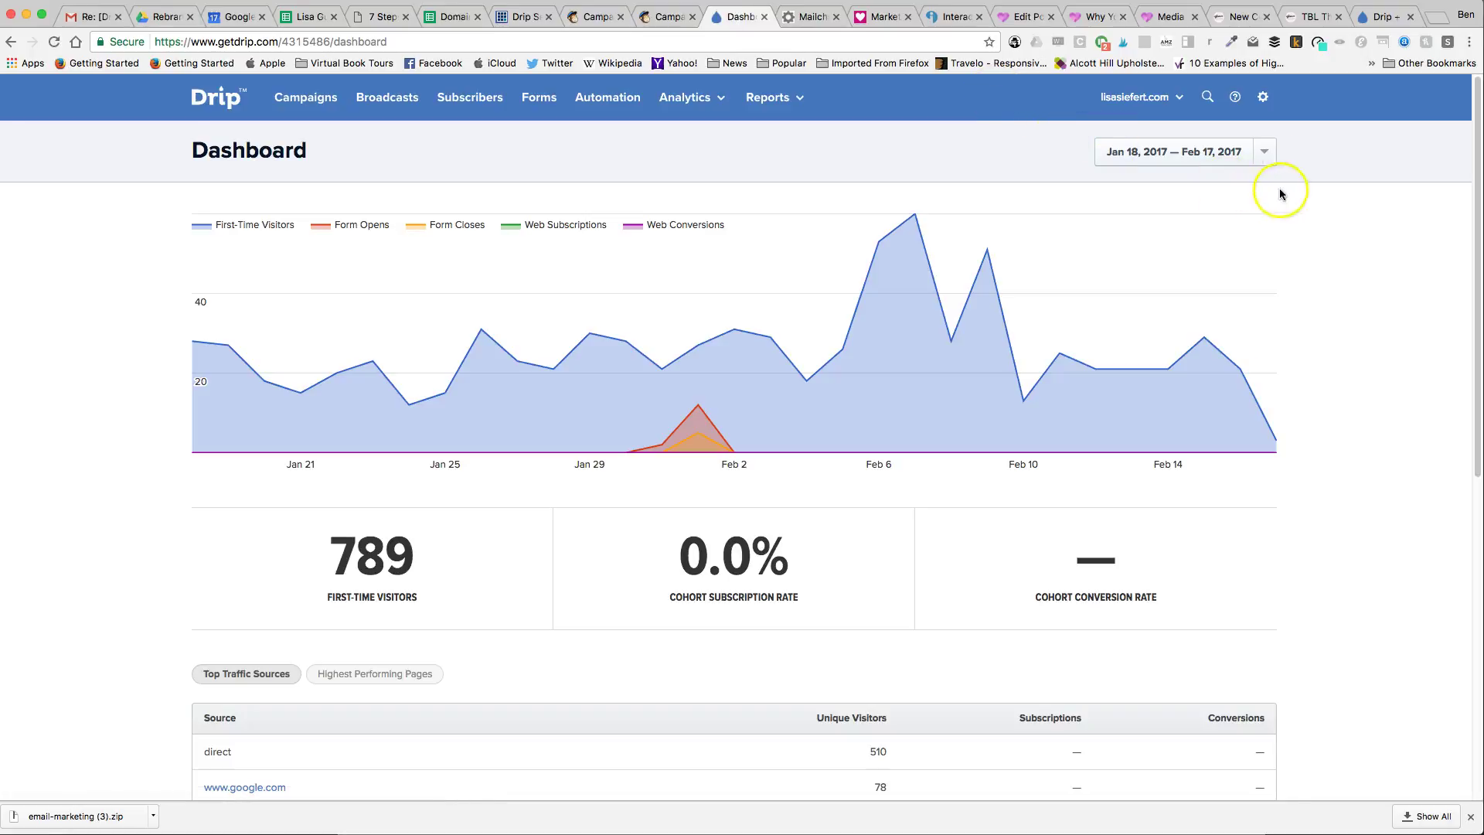
Create a Drip email template named 'Test Demo Template from Mailchimp'.
left_click(1264, 98)
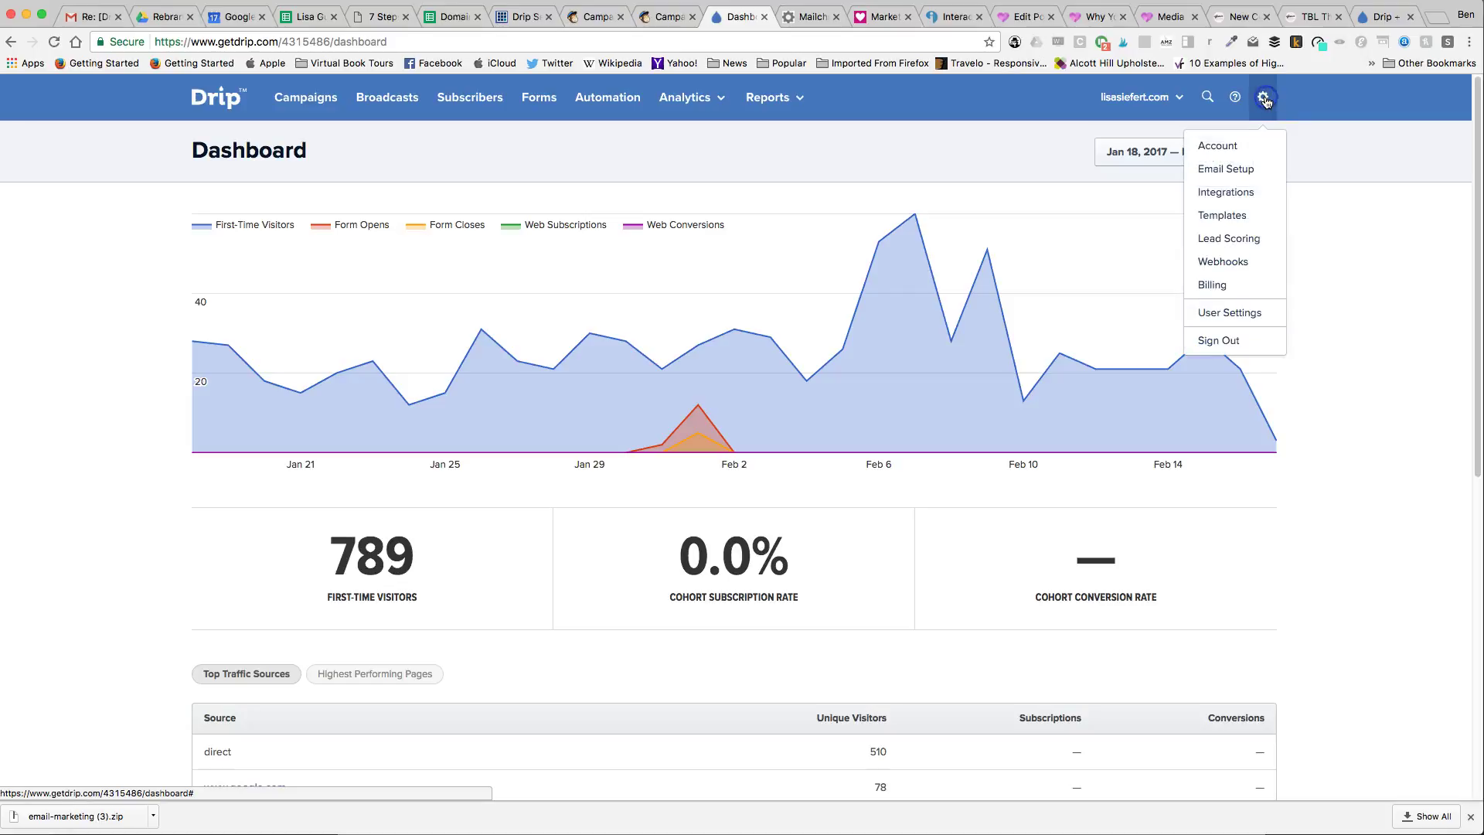
left_click(1225, 214)
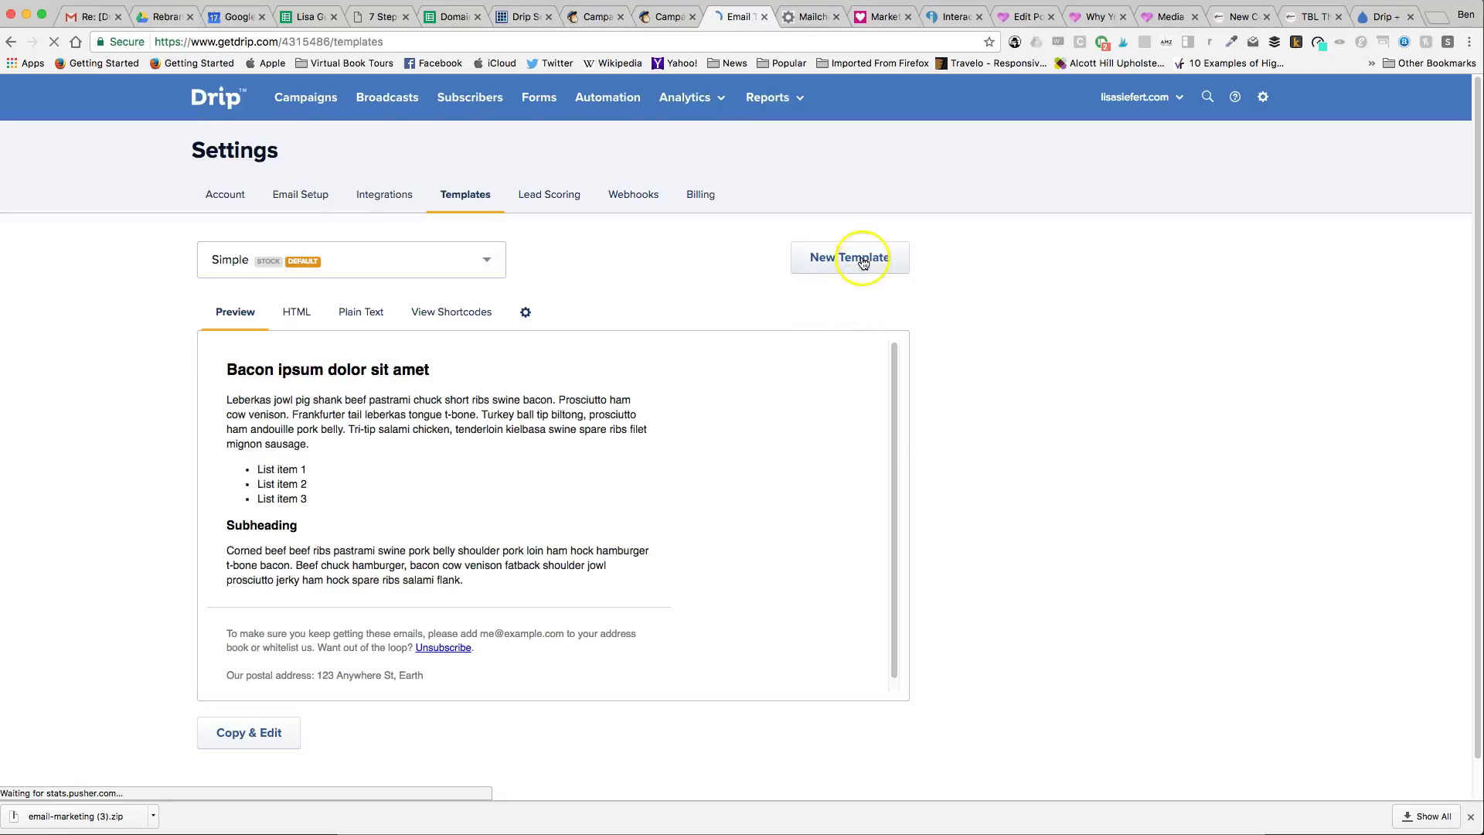
left_click(847, 261)
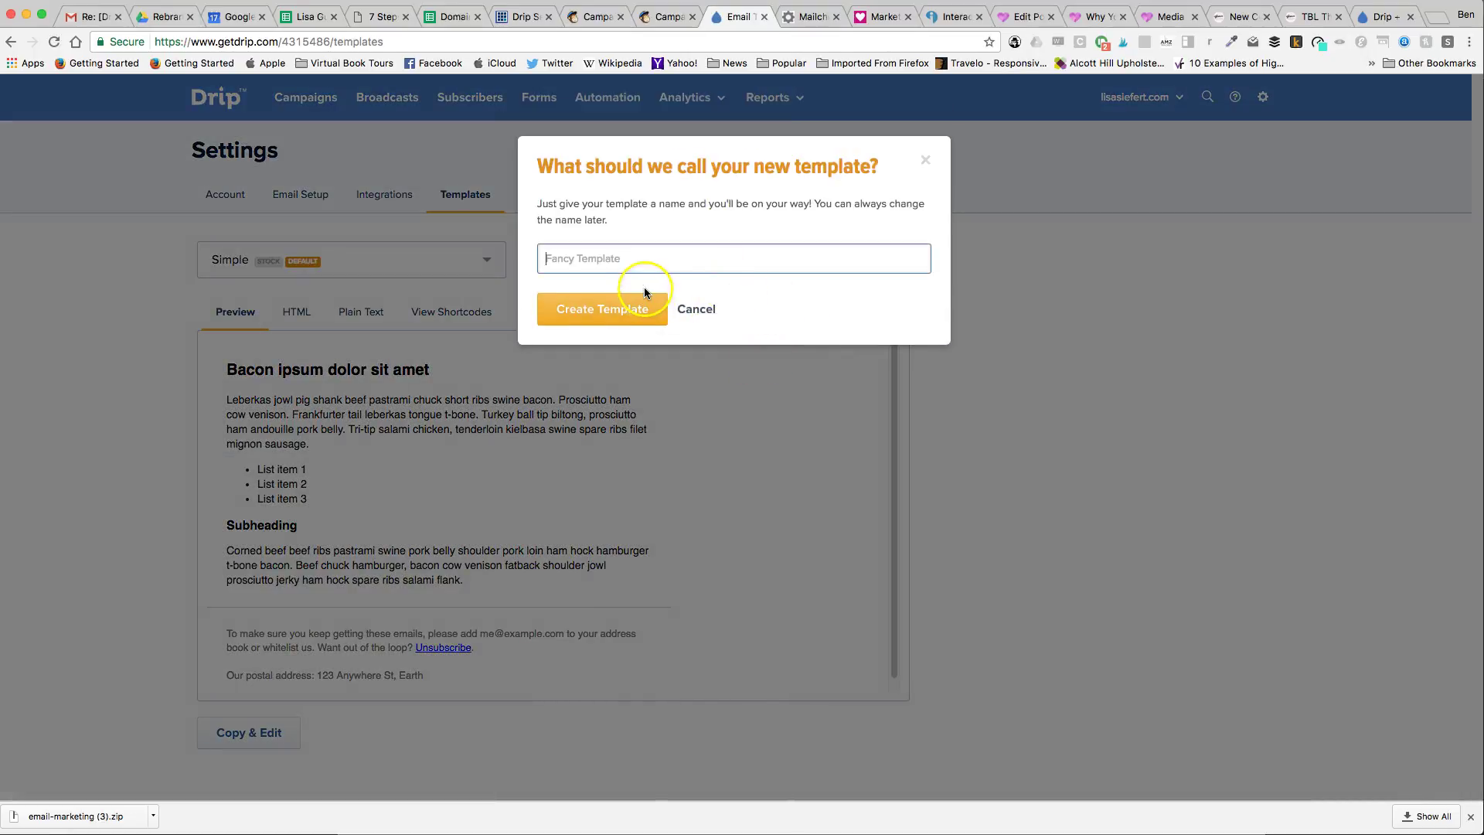
type("Test Demo Template from Mailchimp")
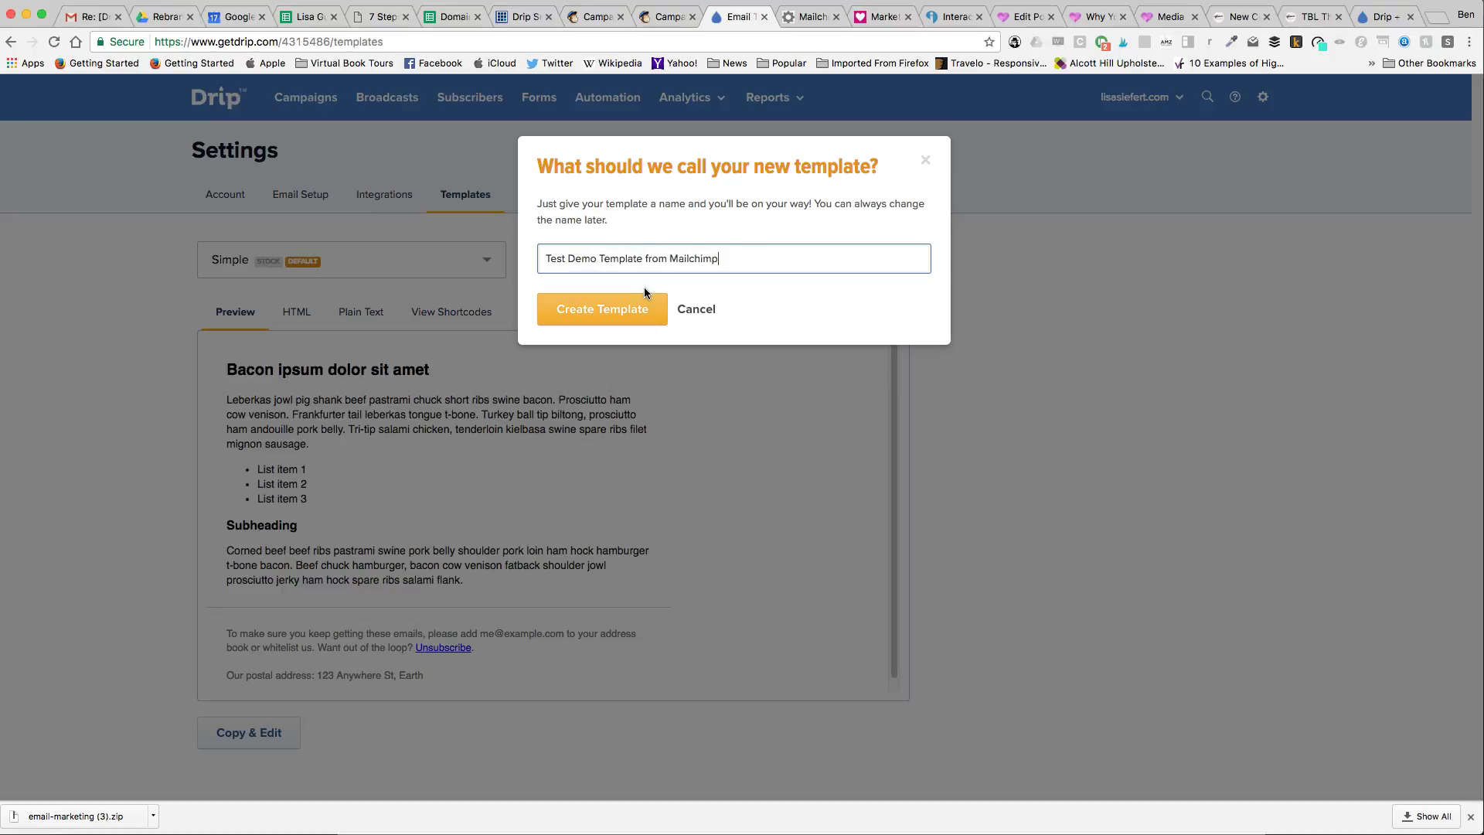
left_click(641, 303)
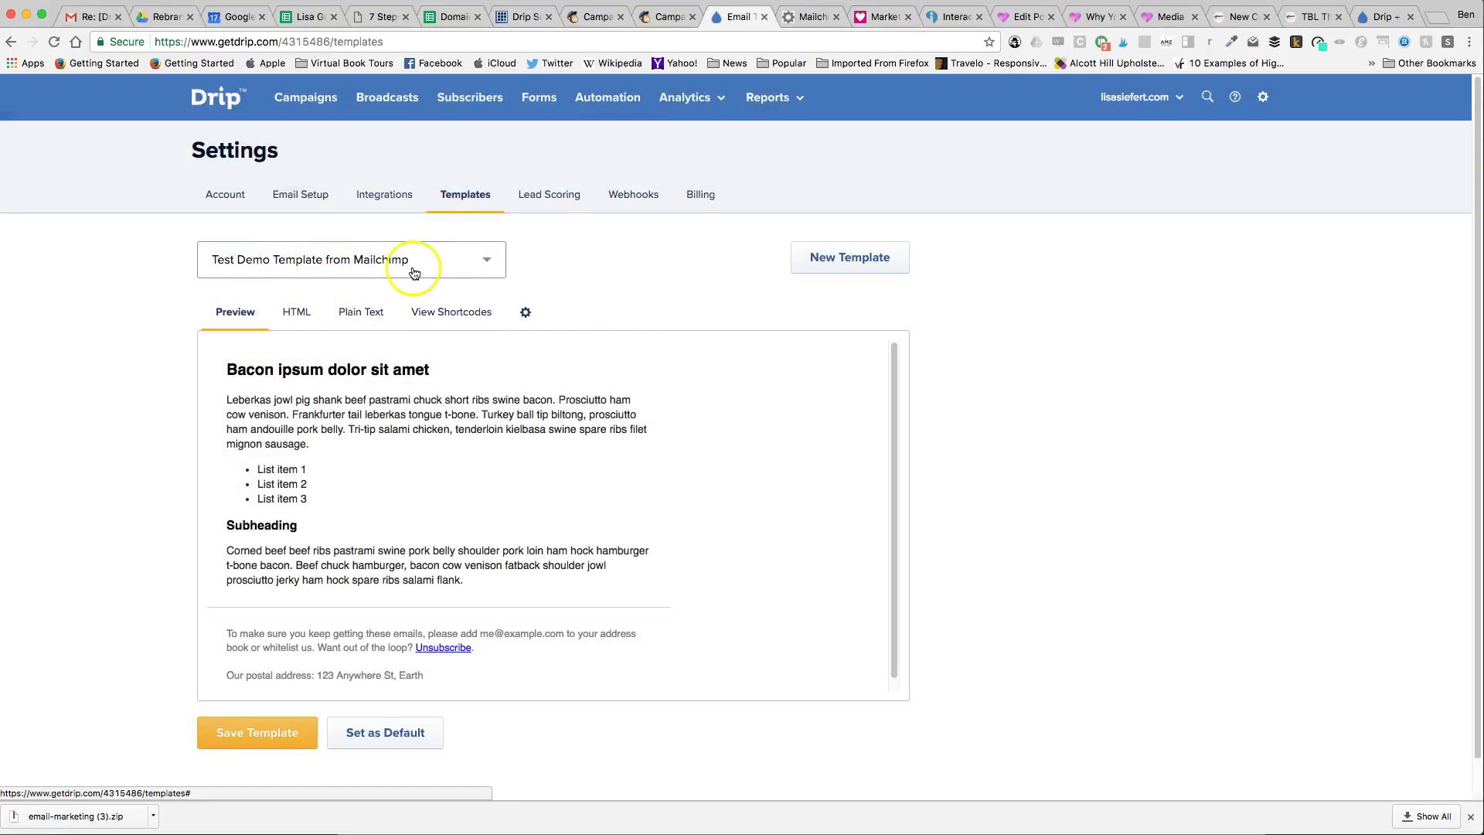
Replace the template's head and style code with the pasted MailChimp email HTML.
left_click(300, 317)
scroll(397, 541, "down", 10)
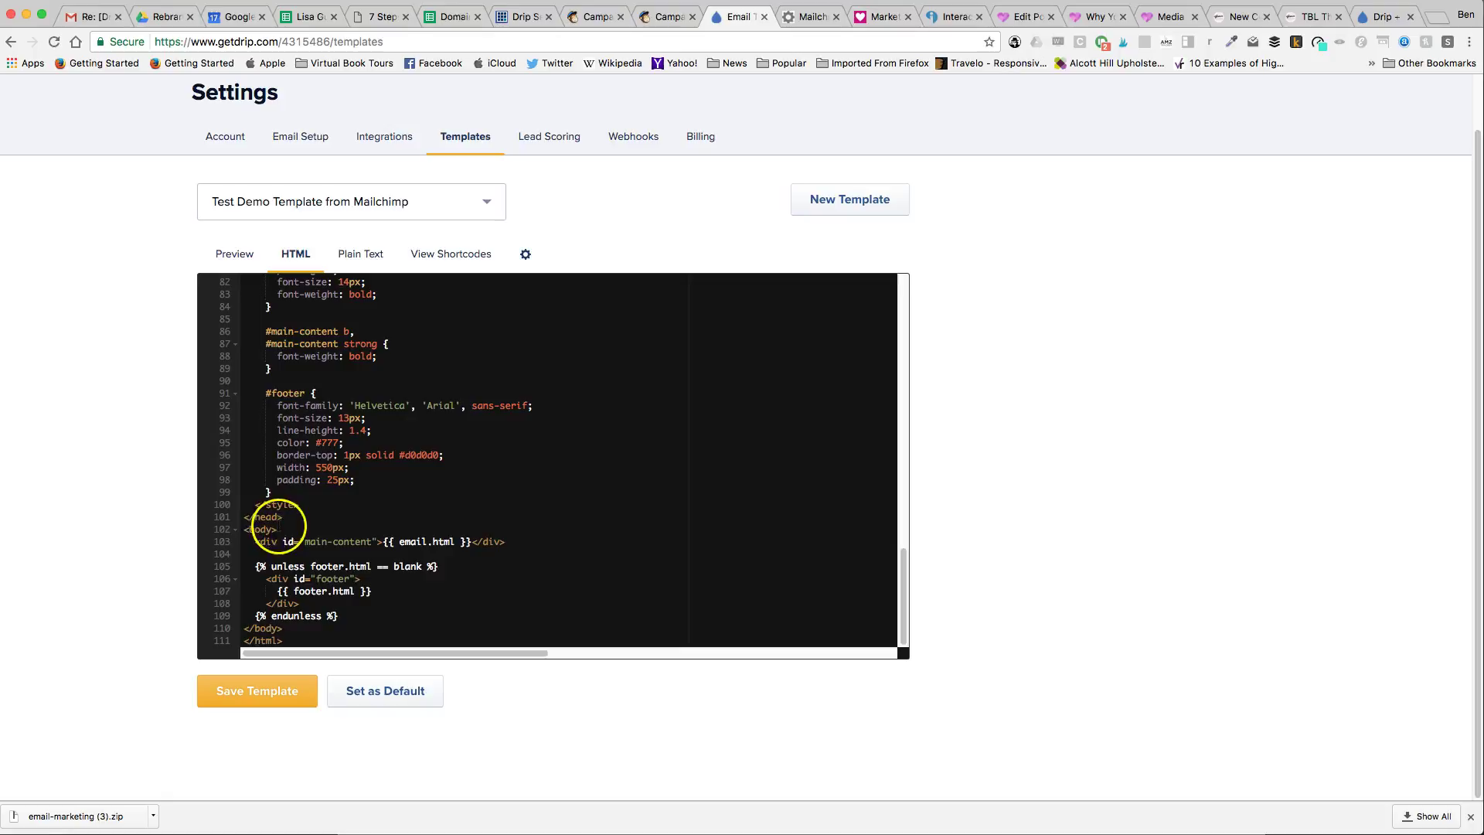
left_click_drag(304, 508, 244, 41)
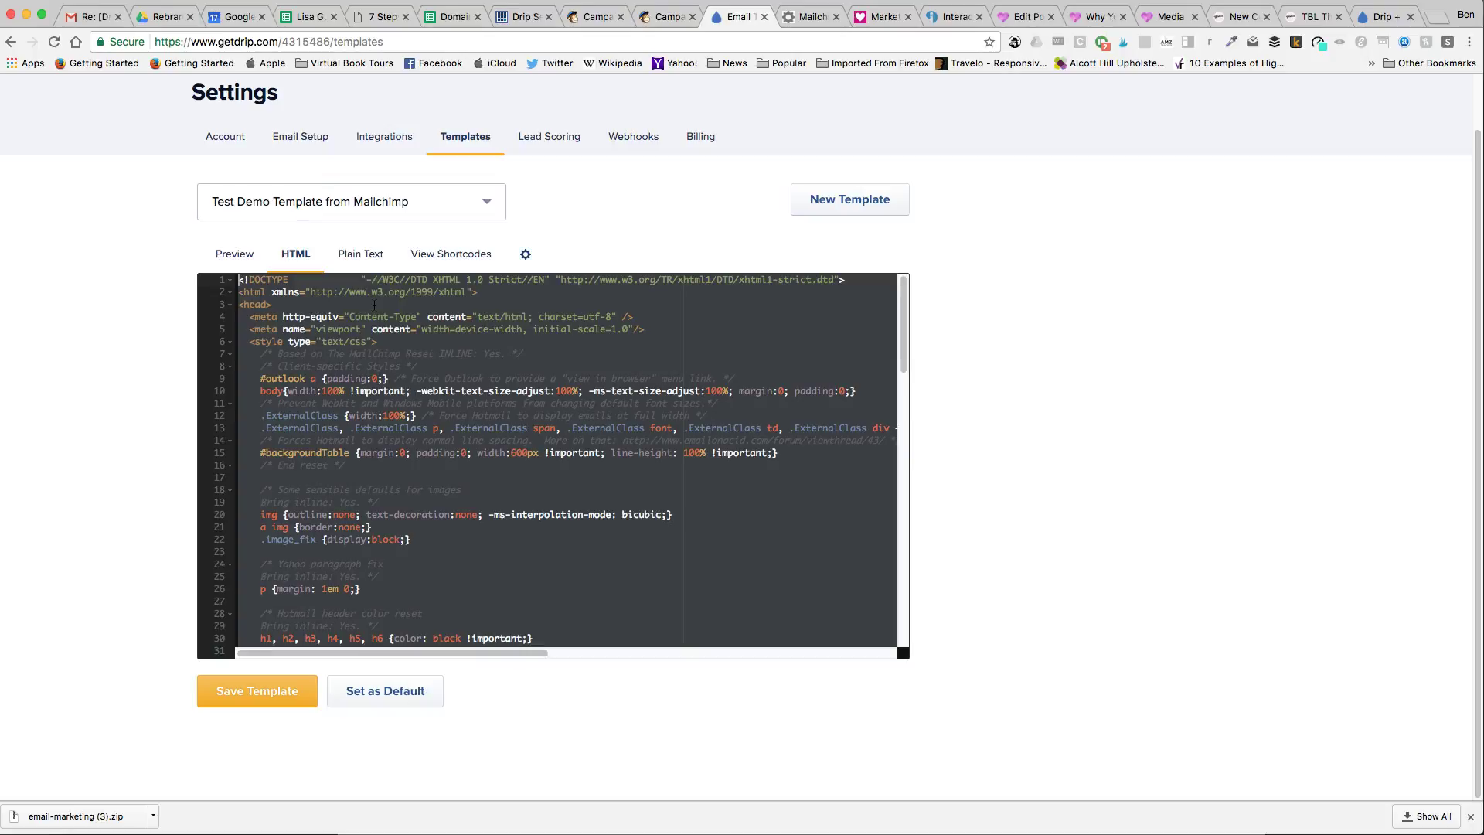
key("BackSpace")
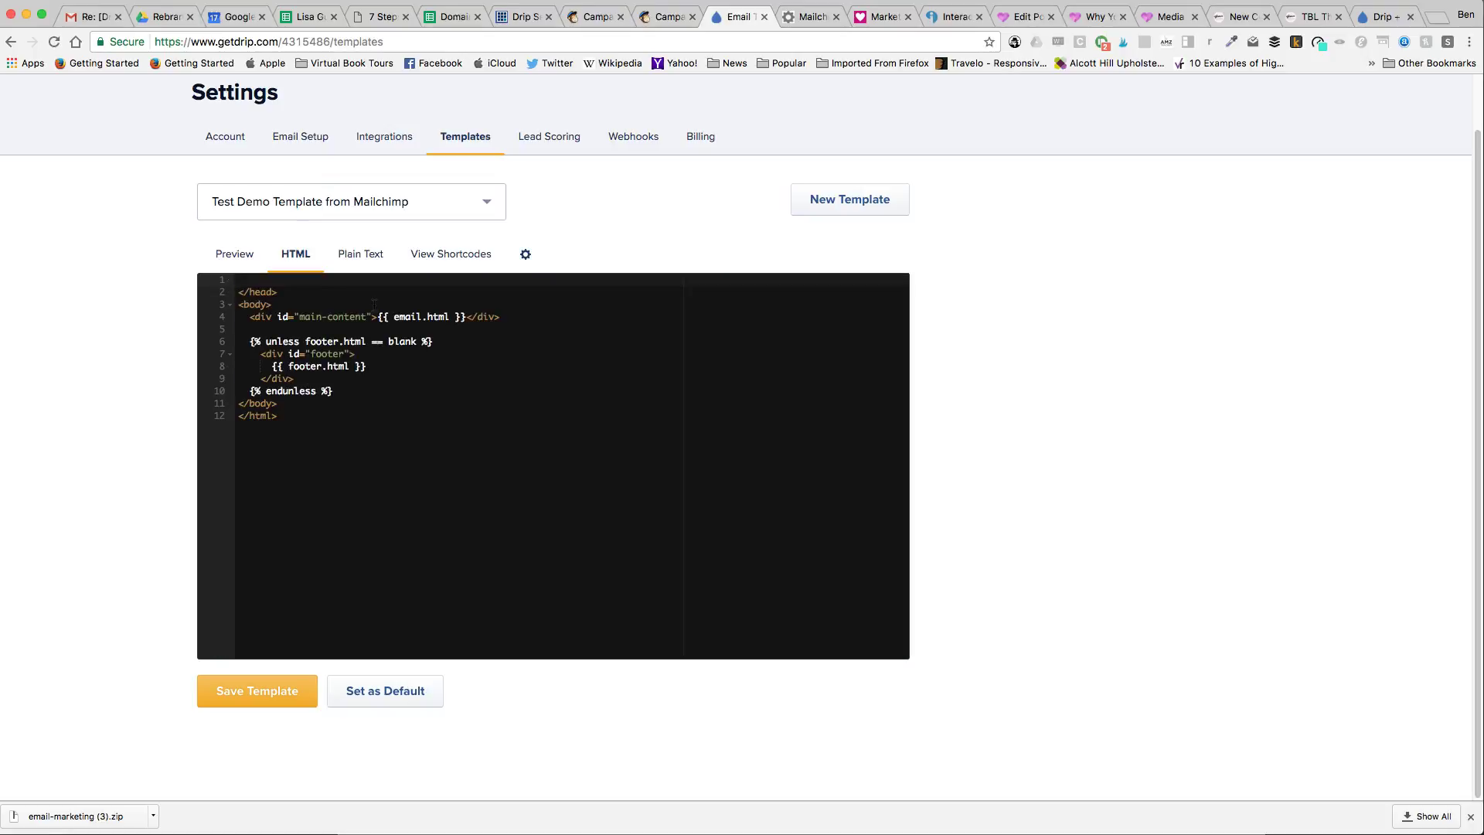
key("super+v")
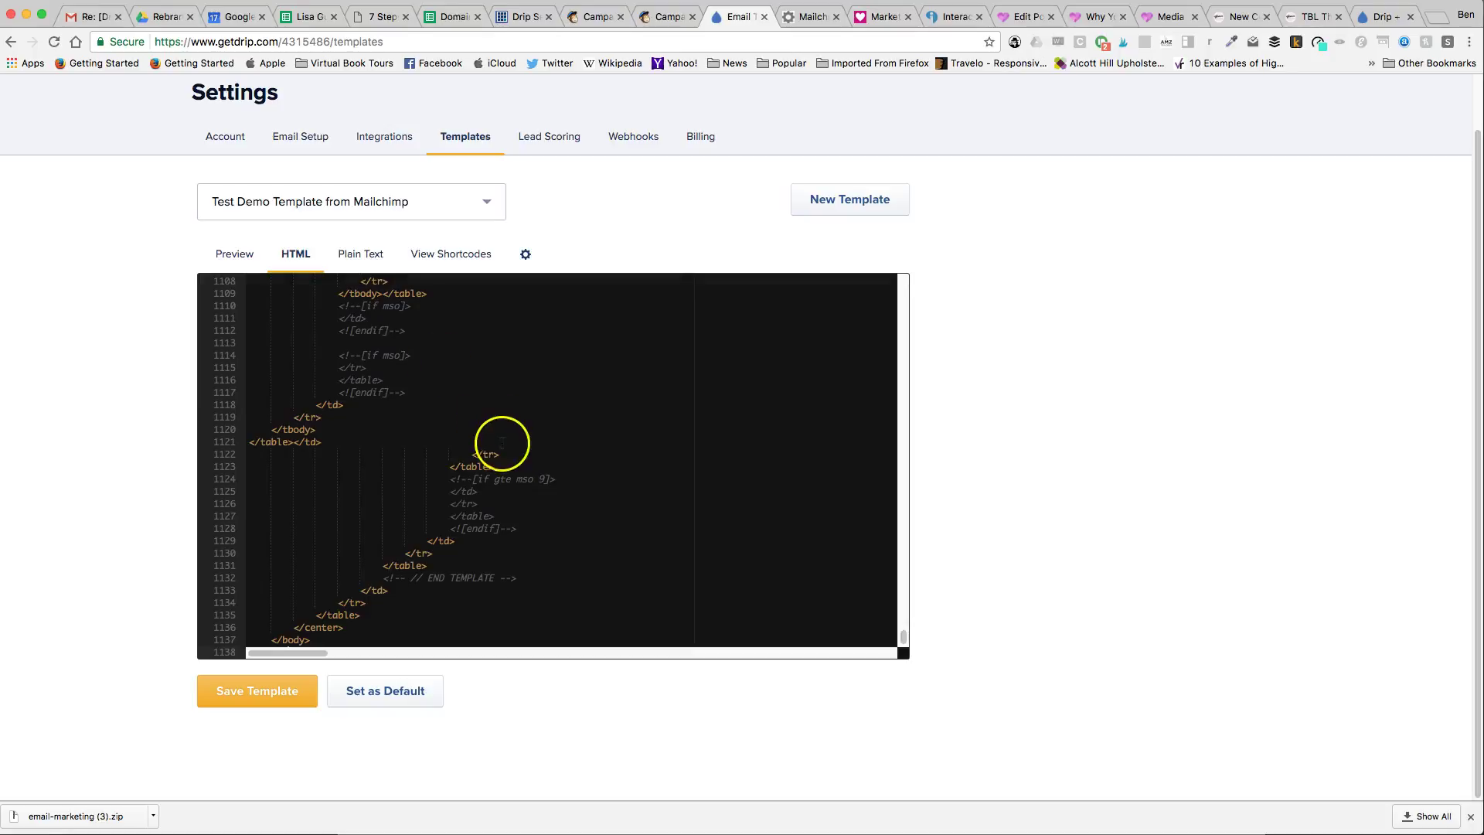
Replace the copyright merge tags with 2017 and the owner's name.
scroll(502, 449, "down", 4)
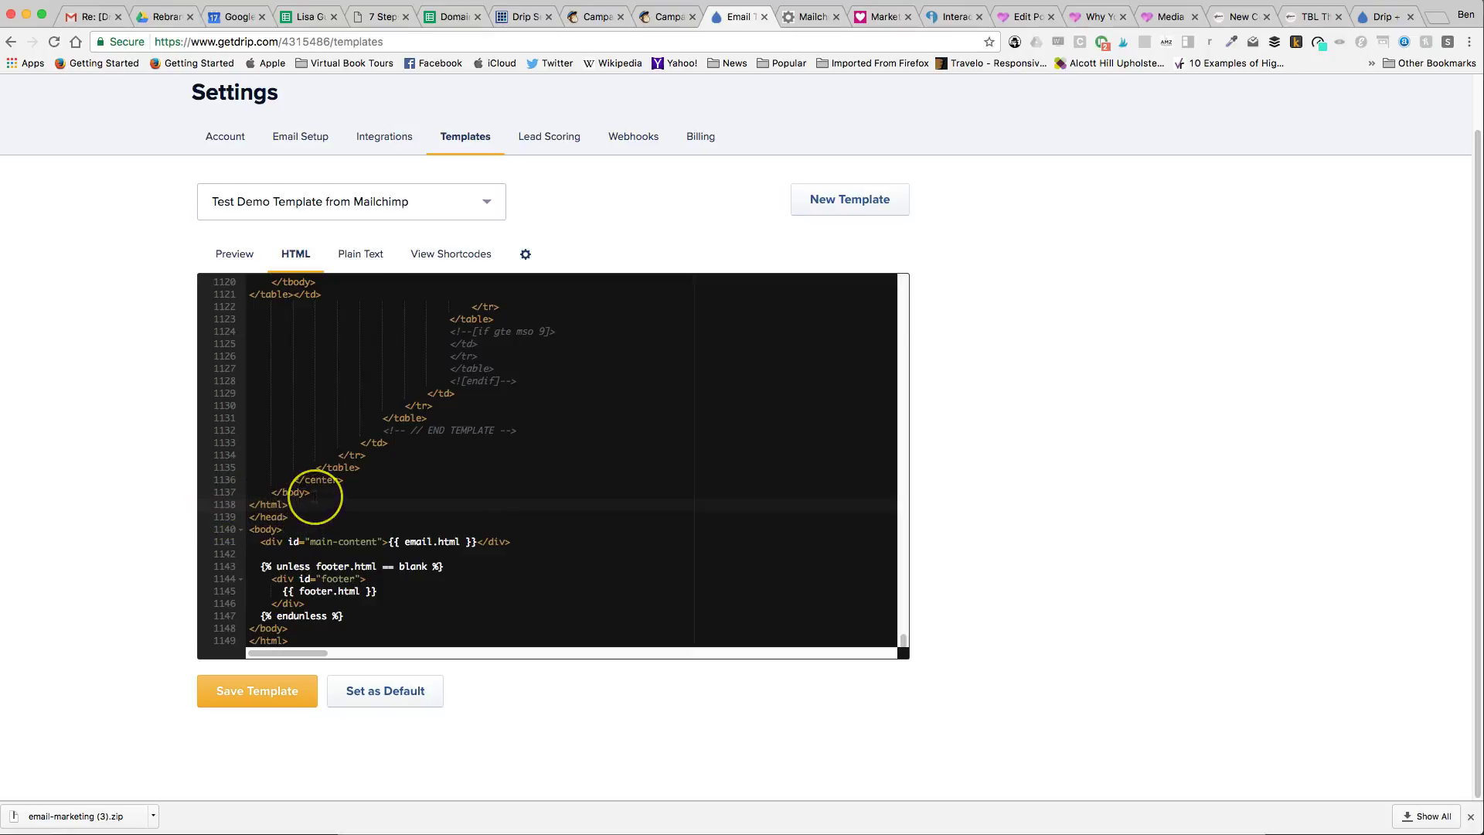
scroll(310, 498, "up", 5)
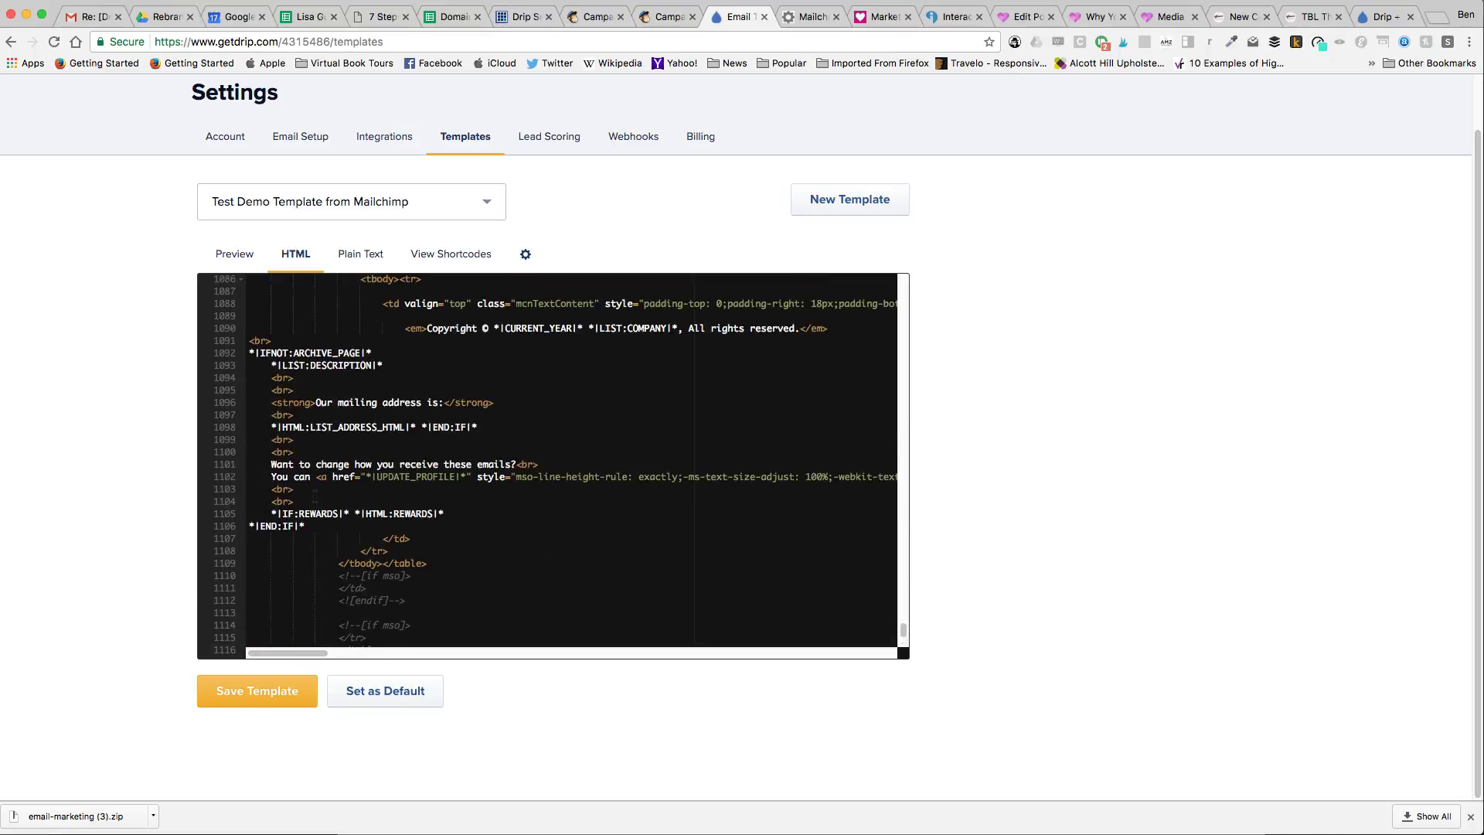
scroll(282, 386, "up", 3)
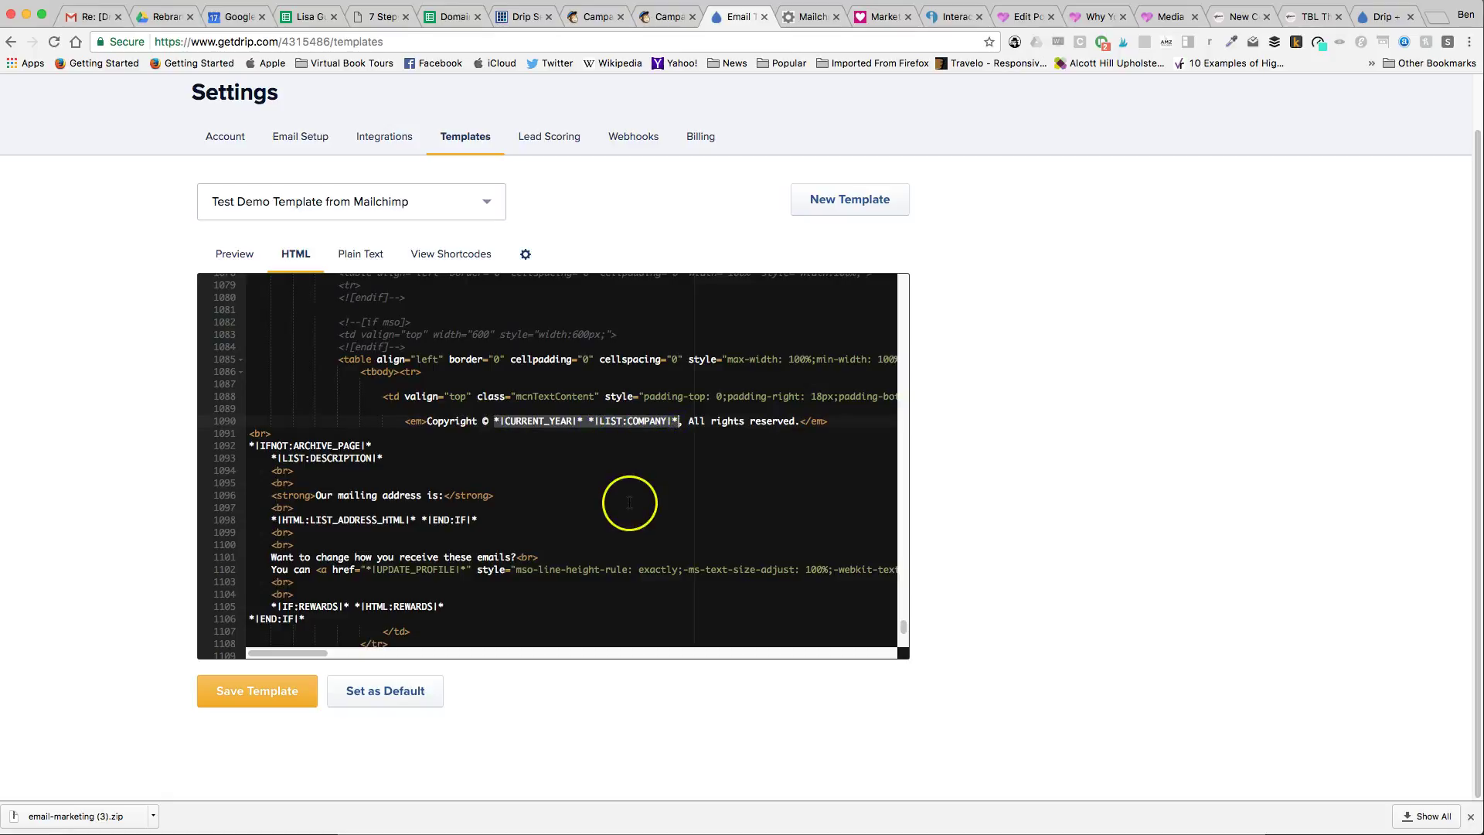
type("2017 Lisa Siefert")
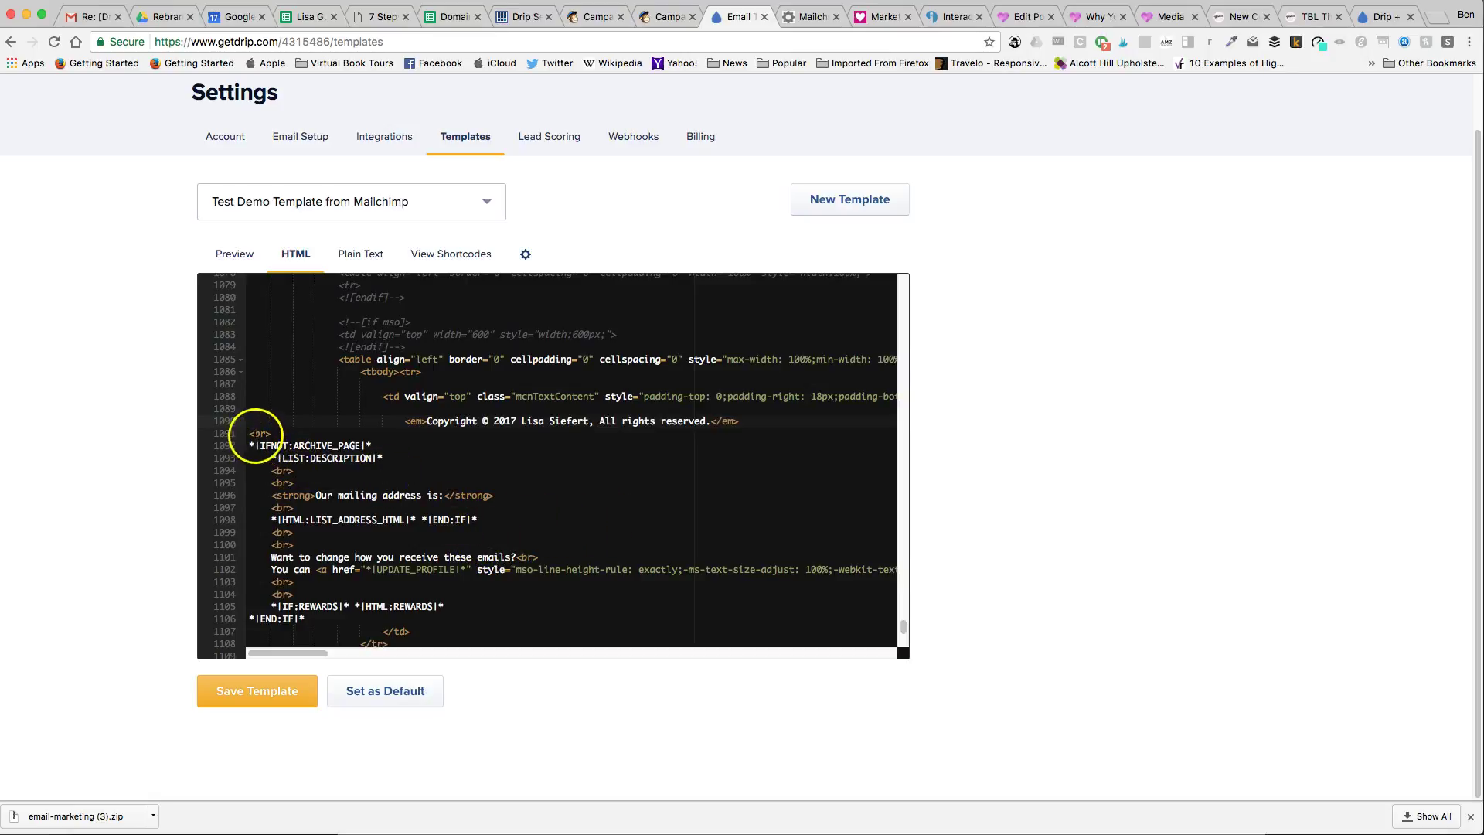
Delete lines 1092–1137 of MailChimp footer markup, leaving blank lines before Drip's closing code.
left_click_drag(249, 445, 447, 494)
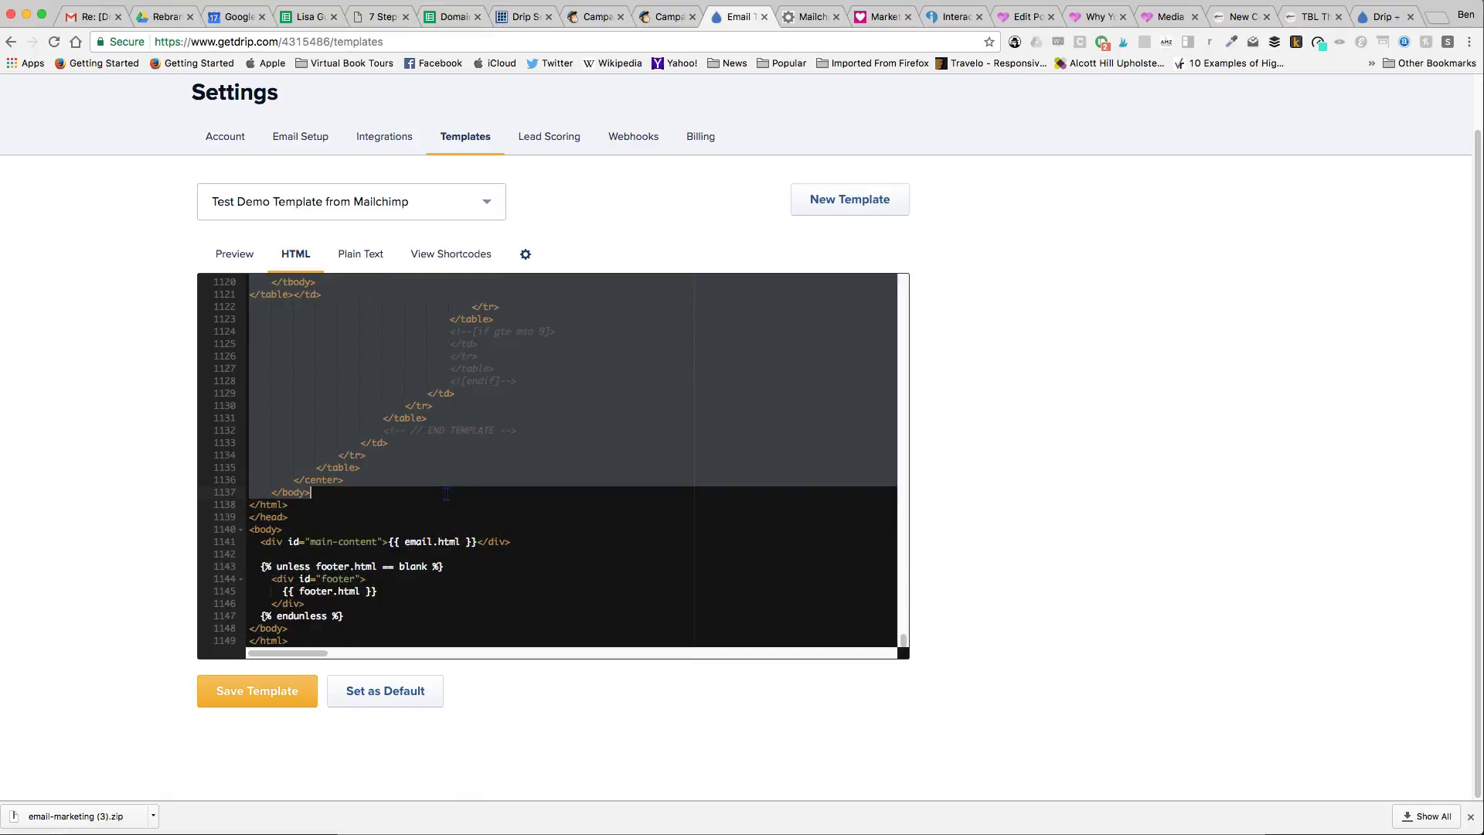
left_click_drag(446, 493, 442, 491)
key("BackSpace")
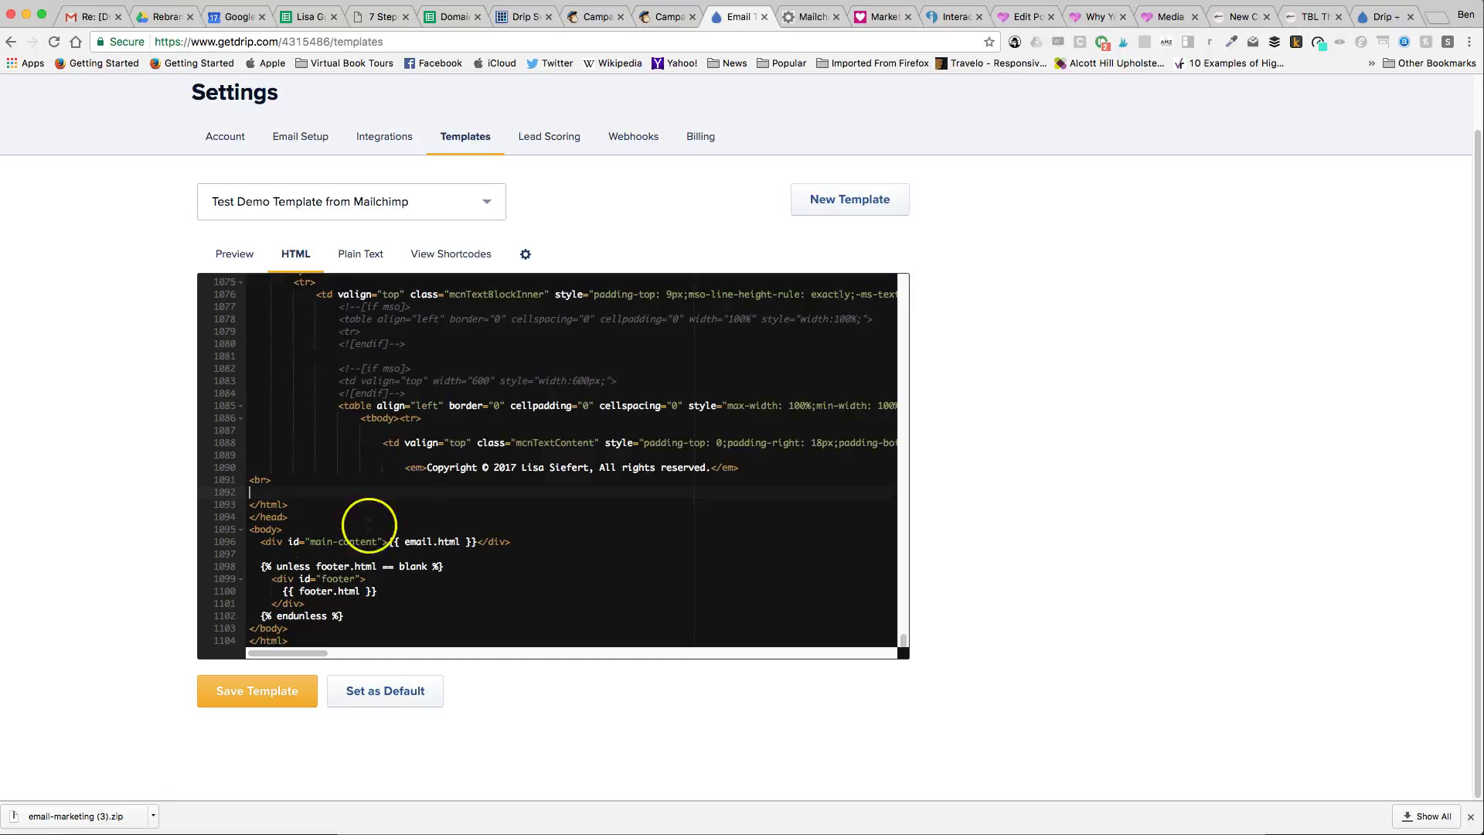
key("Return")
key("Return")
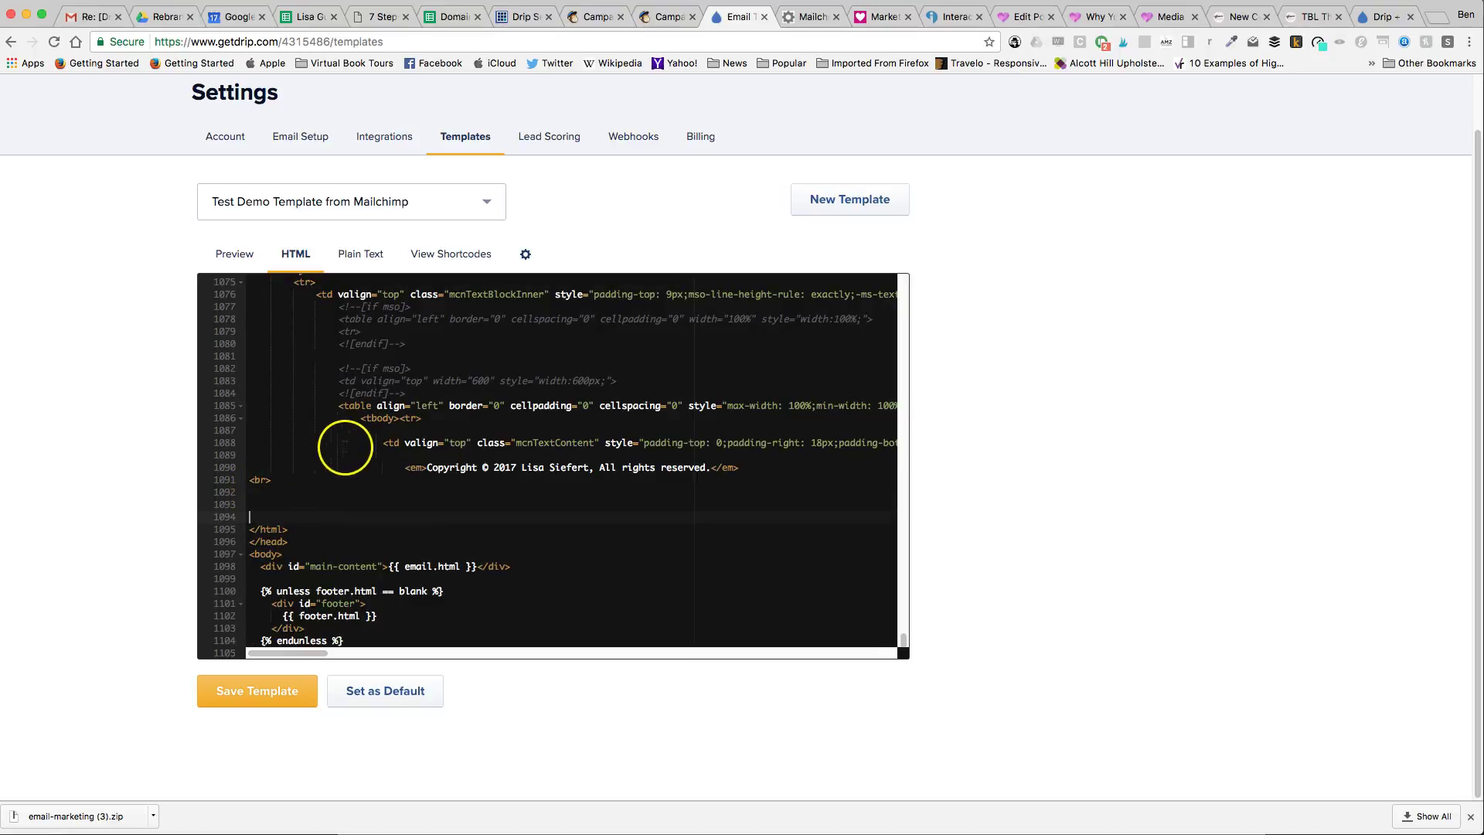
scroll(480, 471, "up", 5)
scroll(480, 471, "up", 20)
scroll(486, 469, "up", 20)
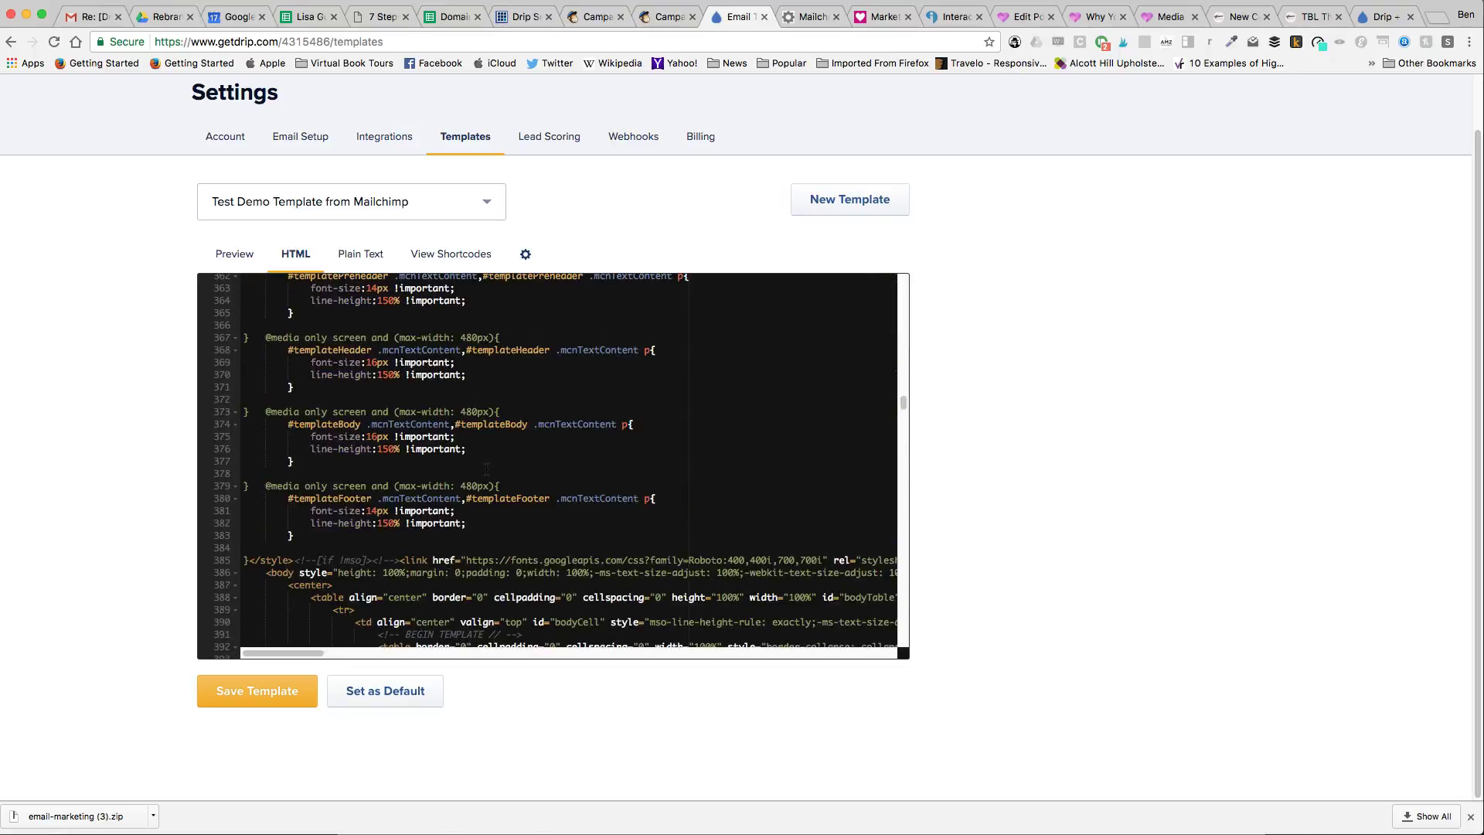
scroll(485, 469, "up", 2)
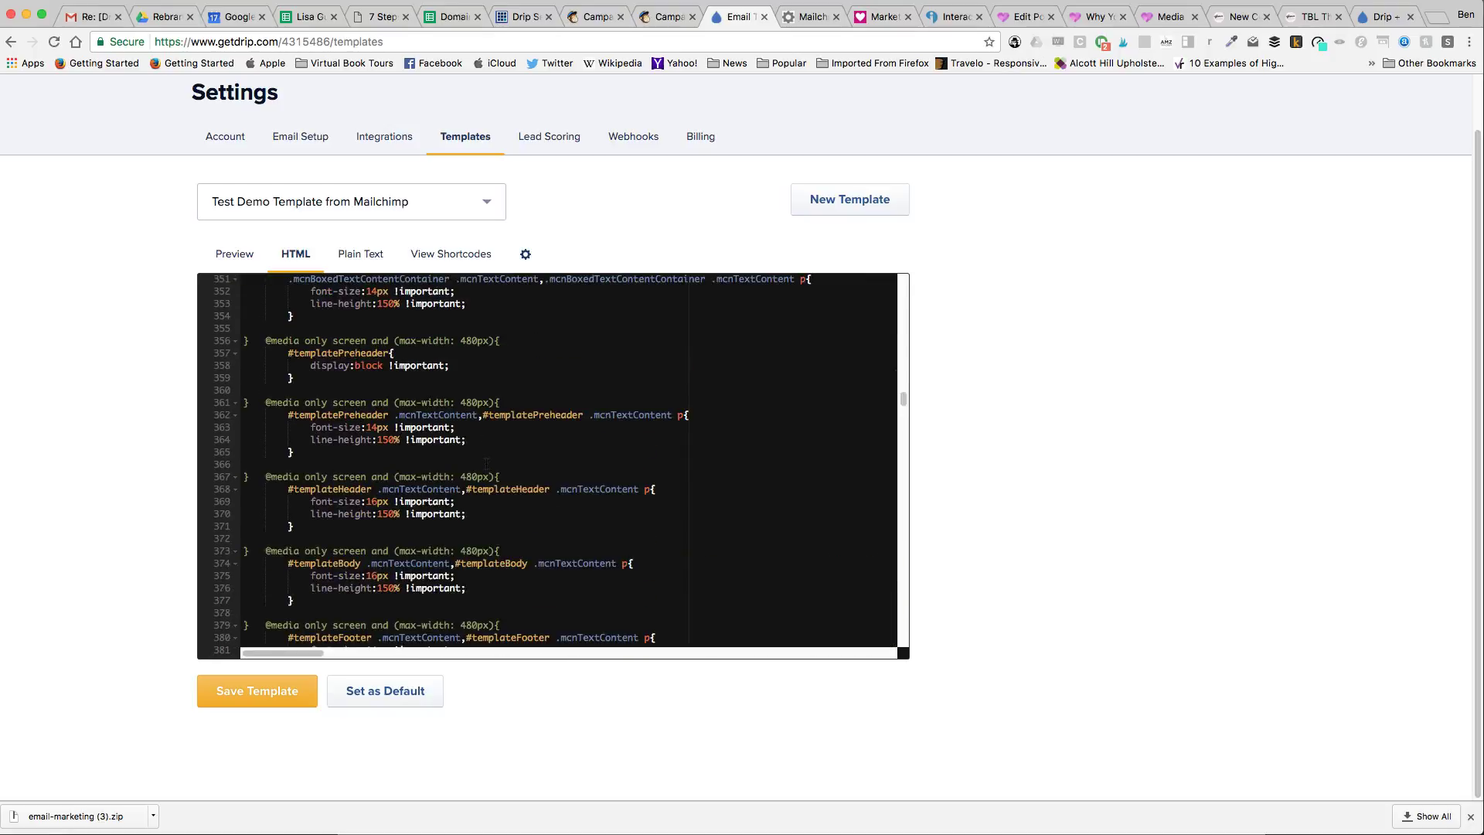
scroll(486, 464, "down", 6)
scroll(487, 464, "up", 2)
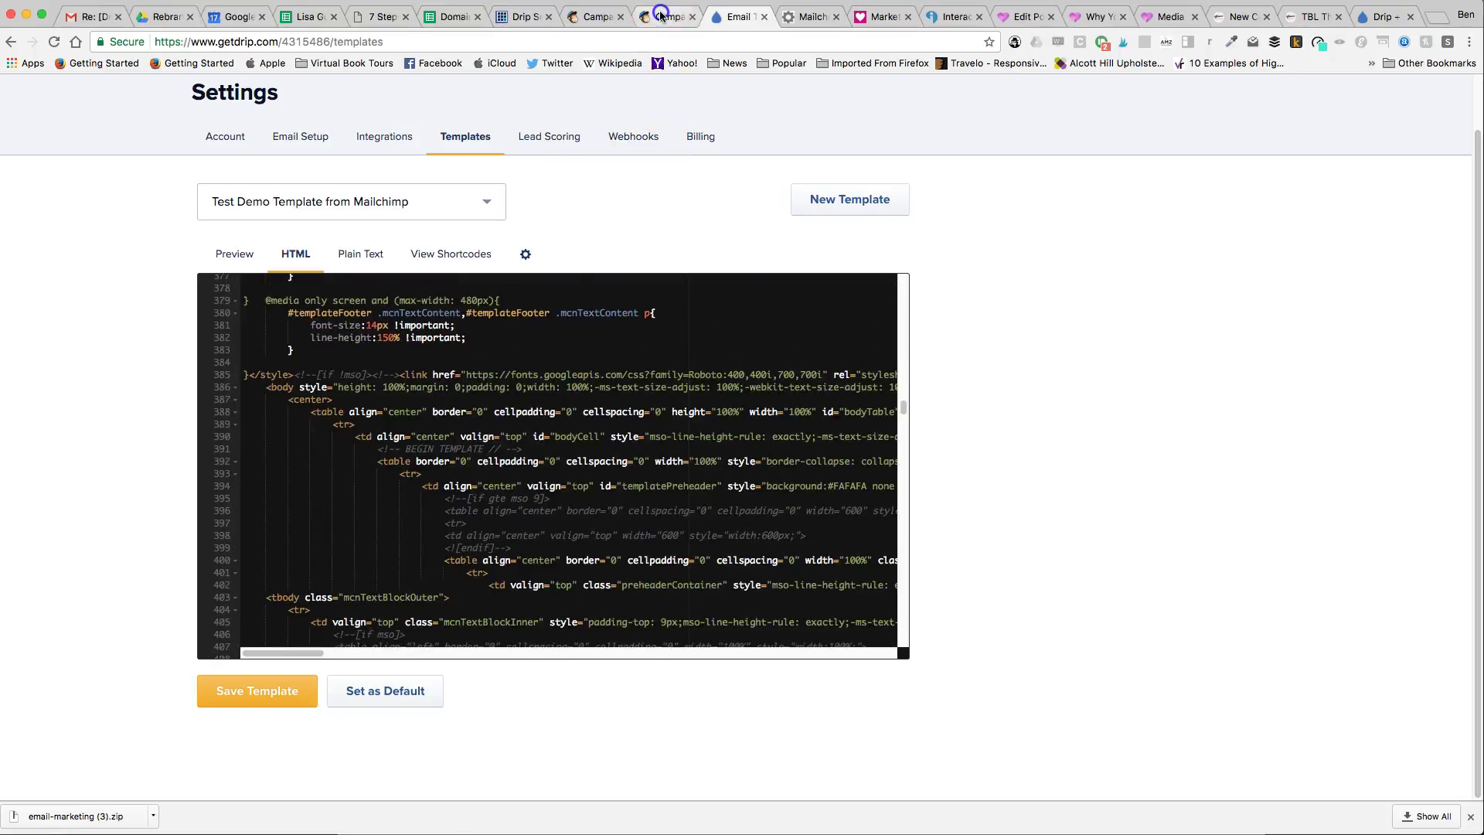
left_click(661, 14)
left_click(591, 16)
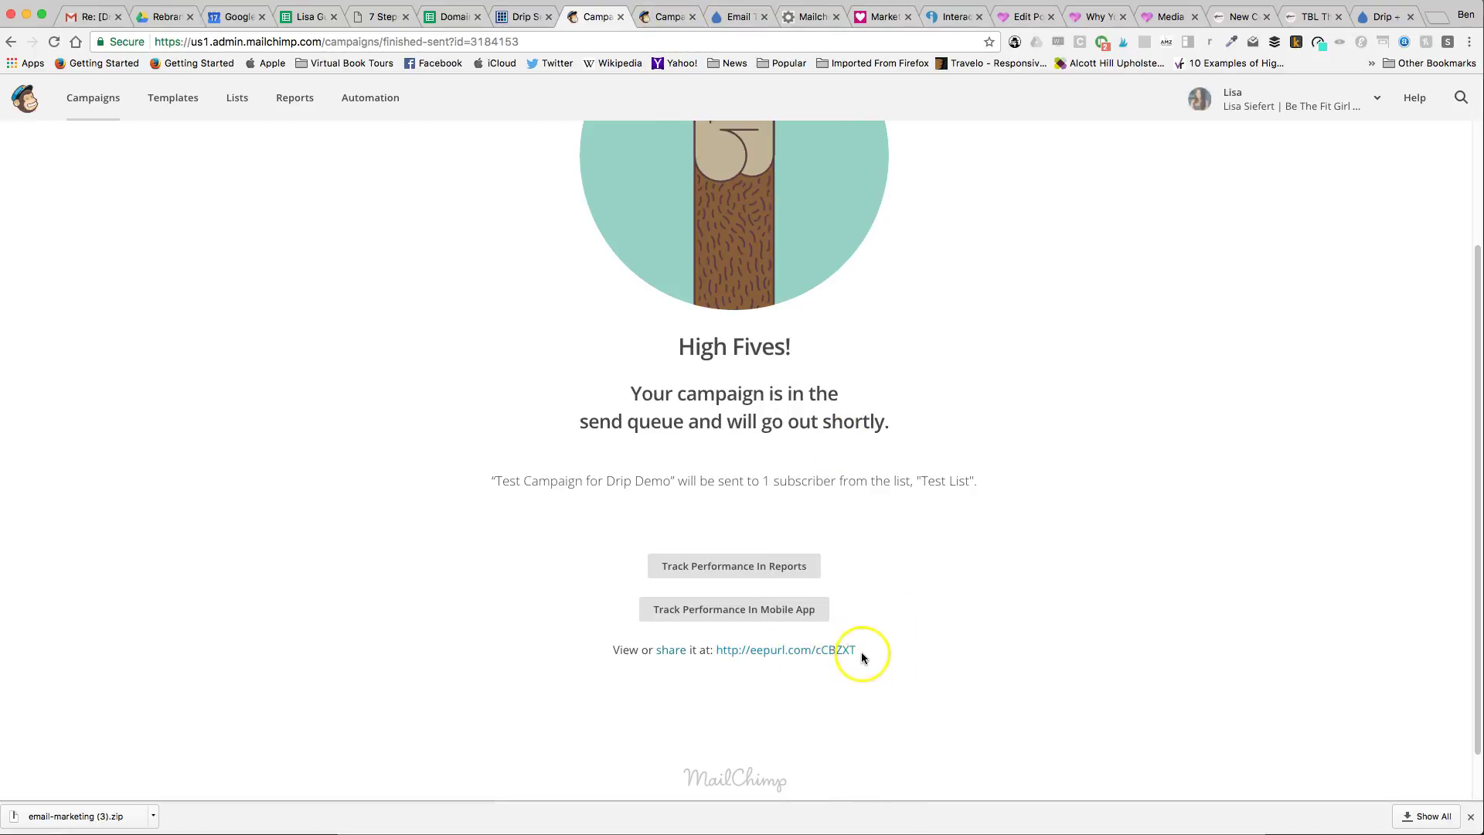
left_click_drag(831, 651, 716, 650)
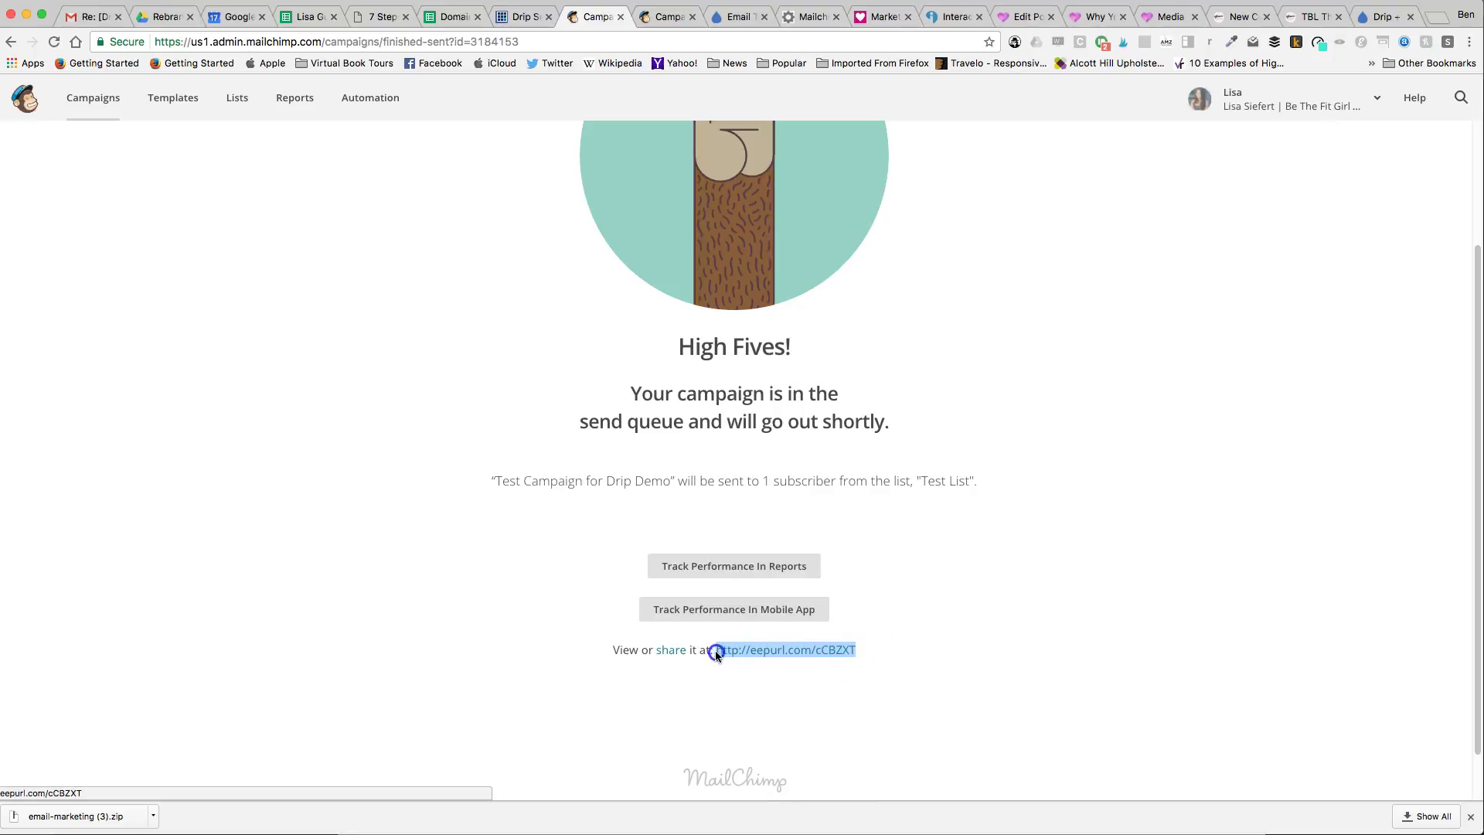
right_click(754, 652)
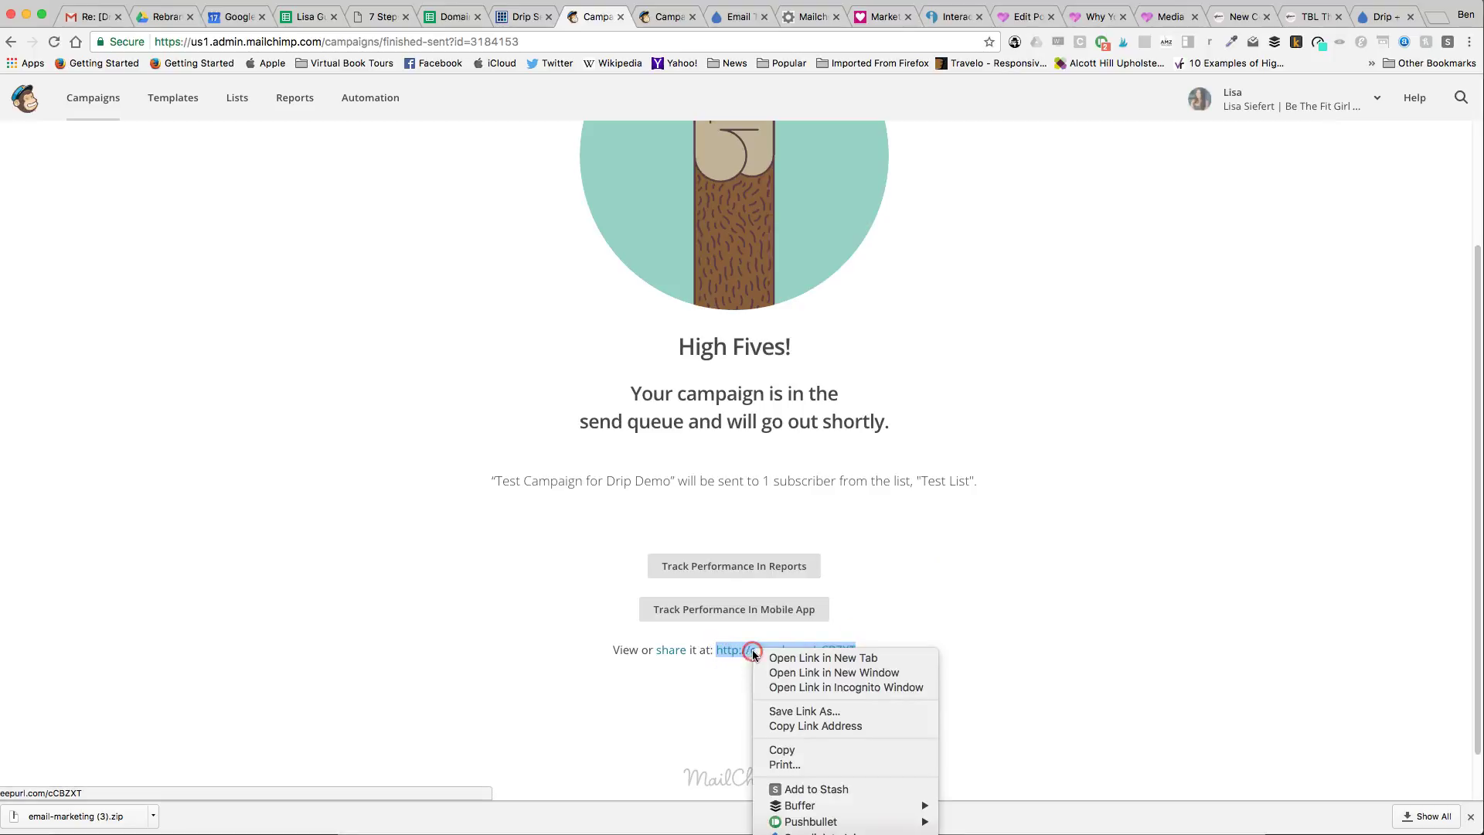
left_click(818, 725)
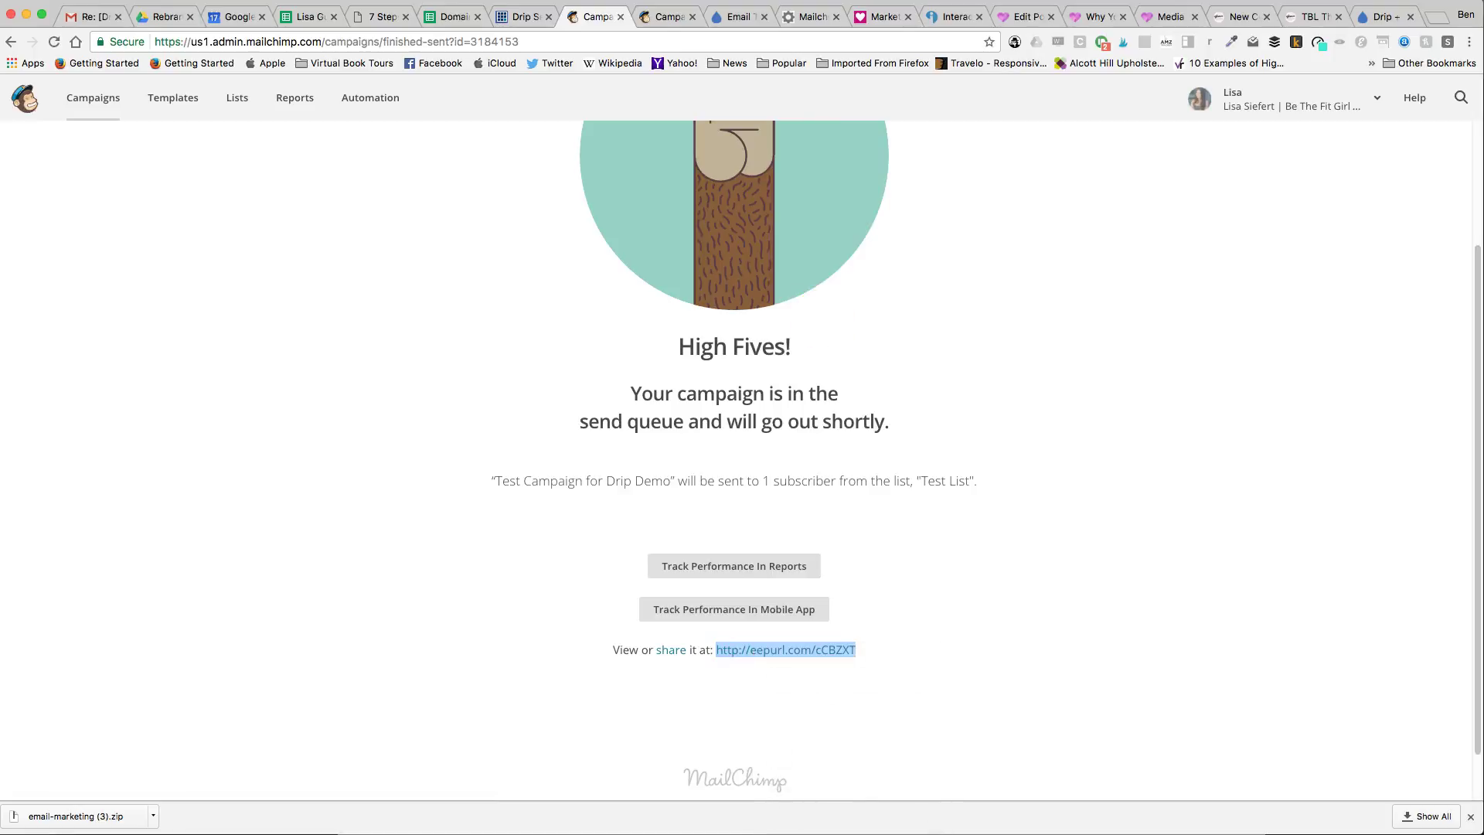
left_click(735, 16)
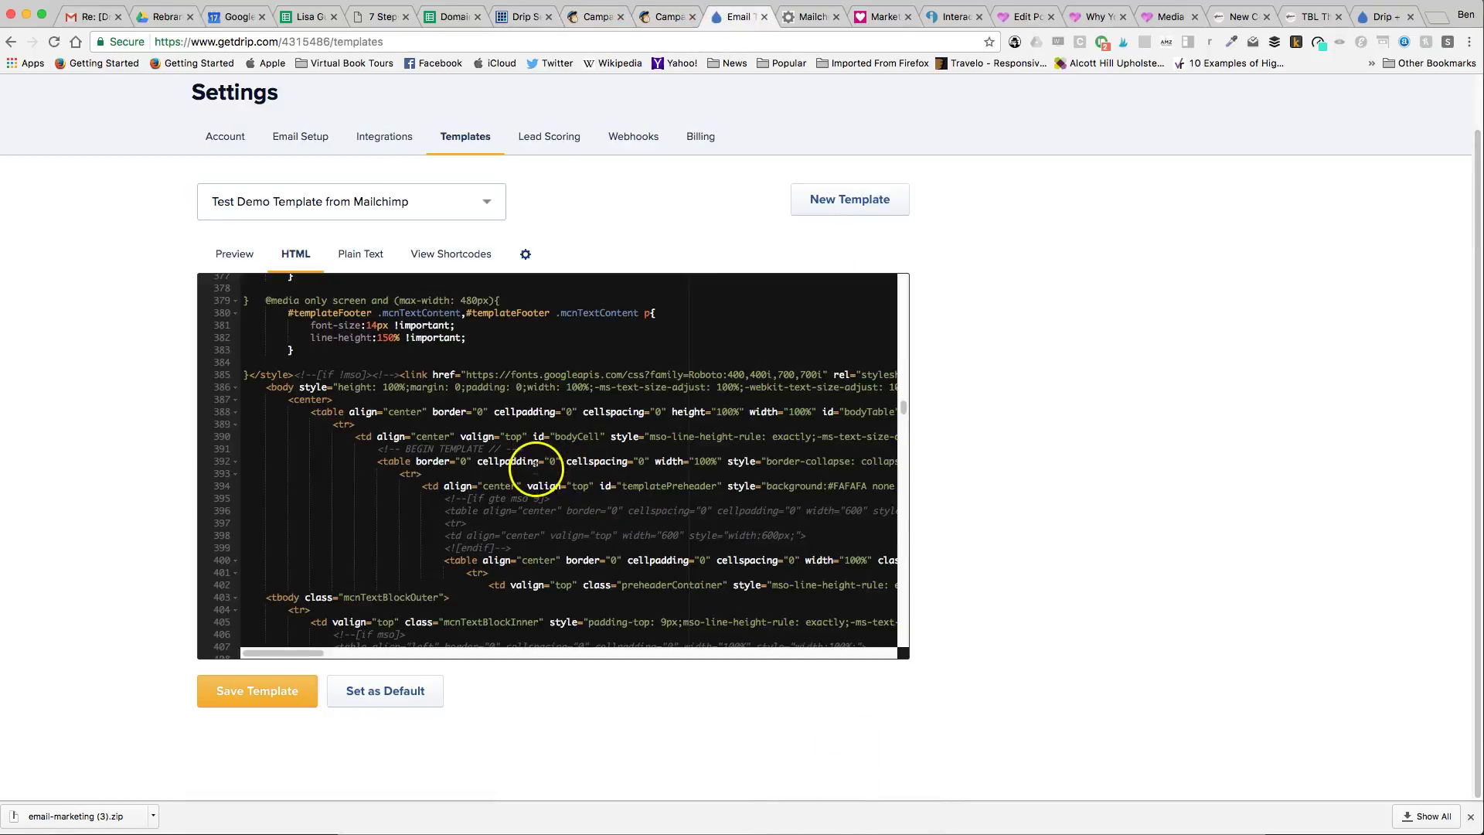
Scroll through the template's HTML code looking for the 'View this email in your browser' link.
scroll(536, 468, "up", 3)
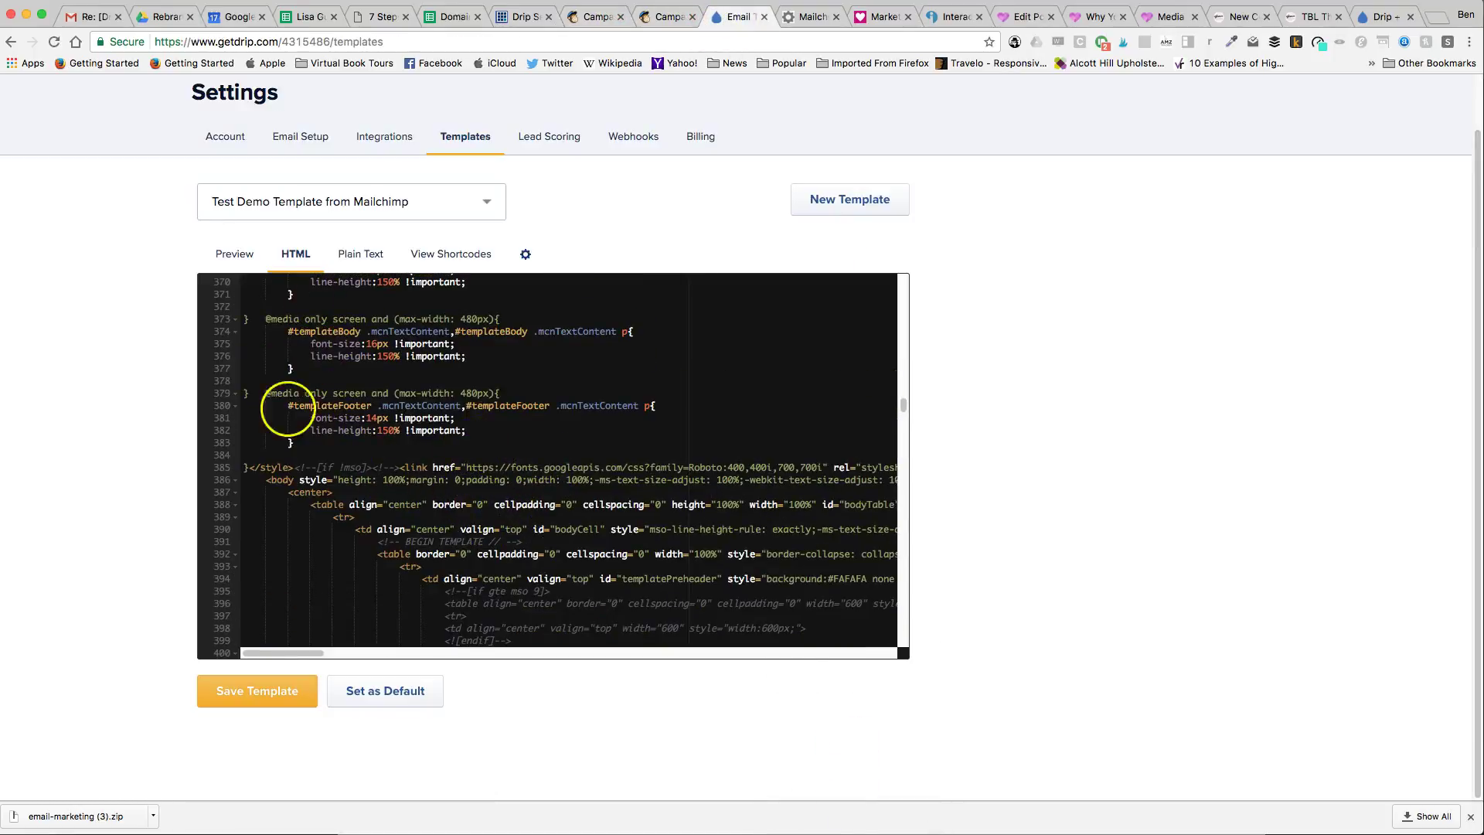
left_click_drag(308, 652, 358, 655)
scroll(375, 563, "down", 5)
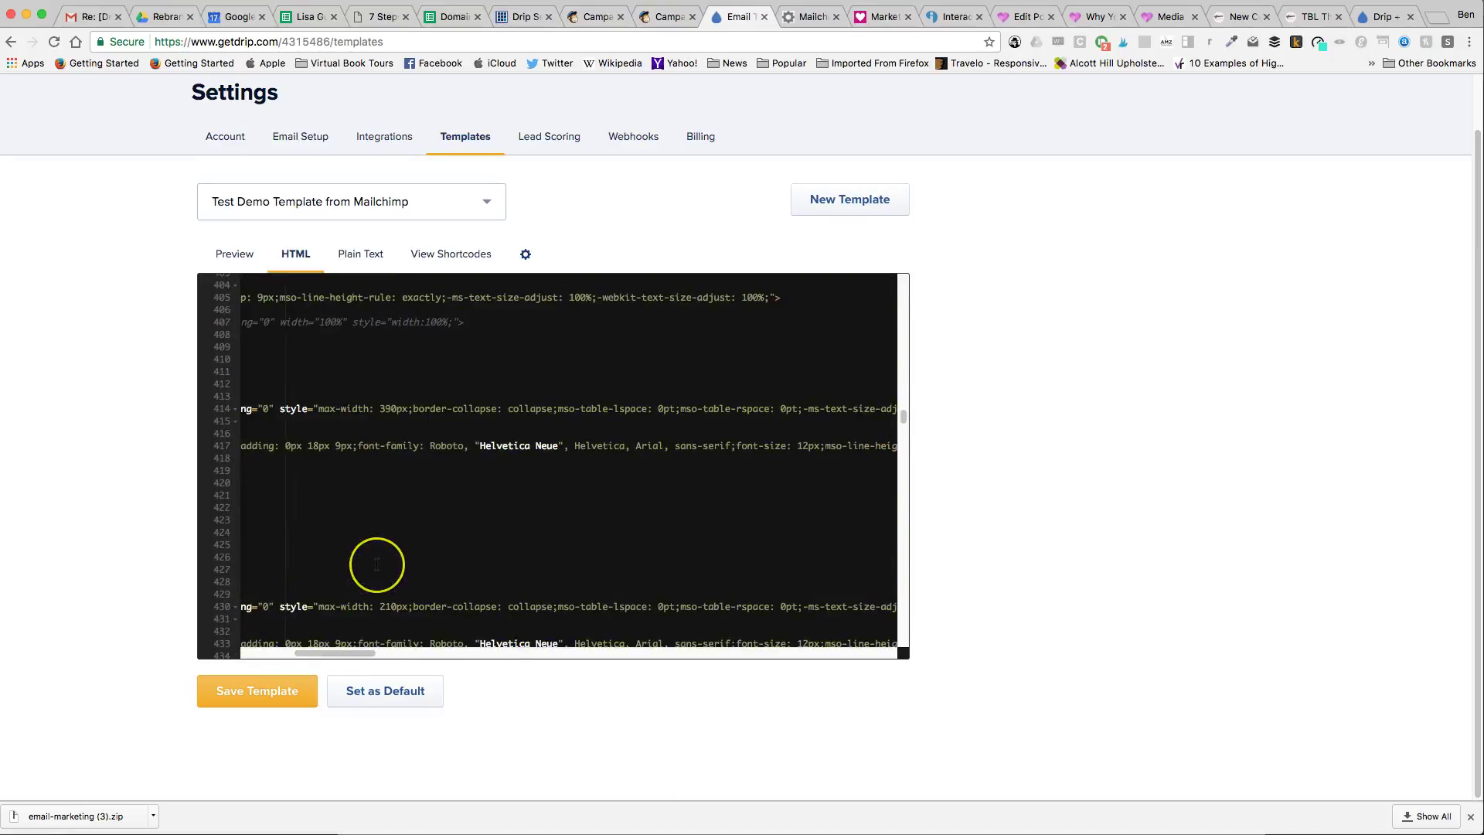
scroll(376, 563, "down", 2)
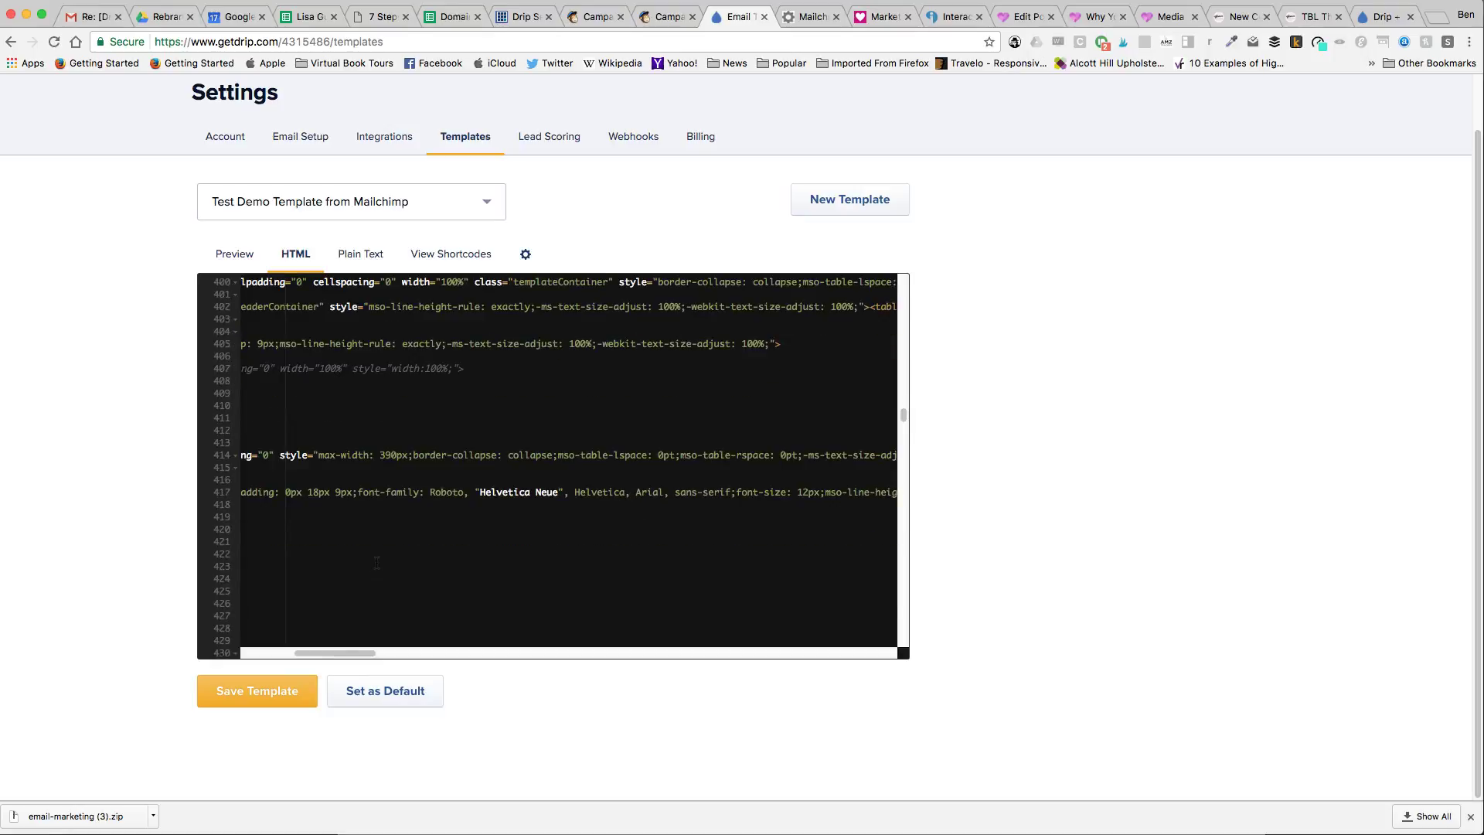
scroll(376, 563, "down", 5)
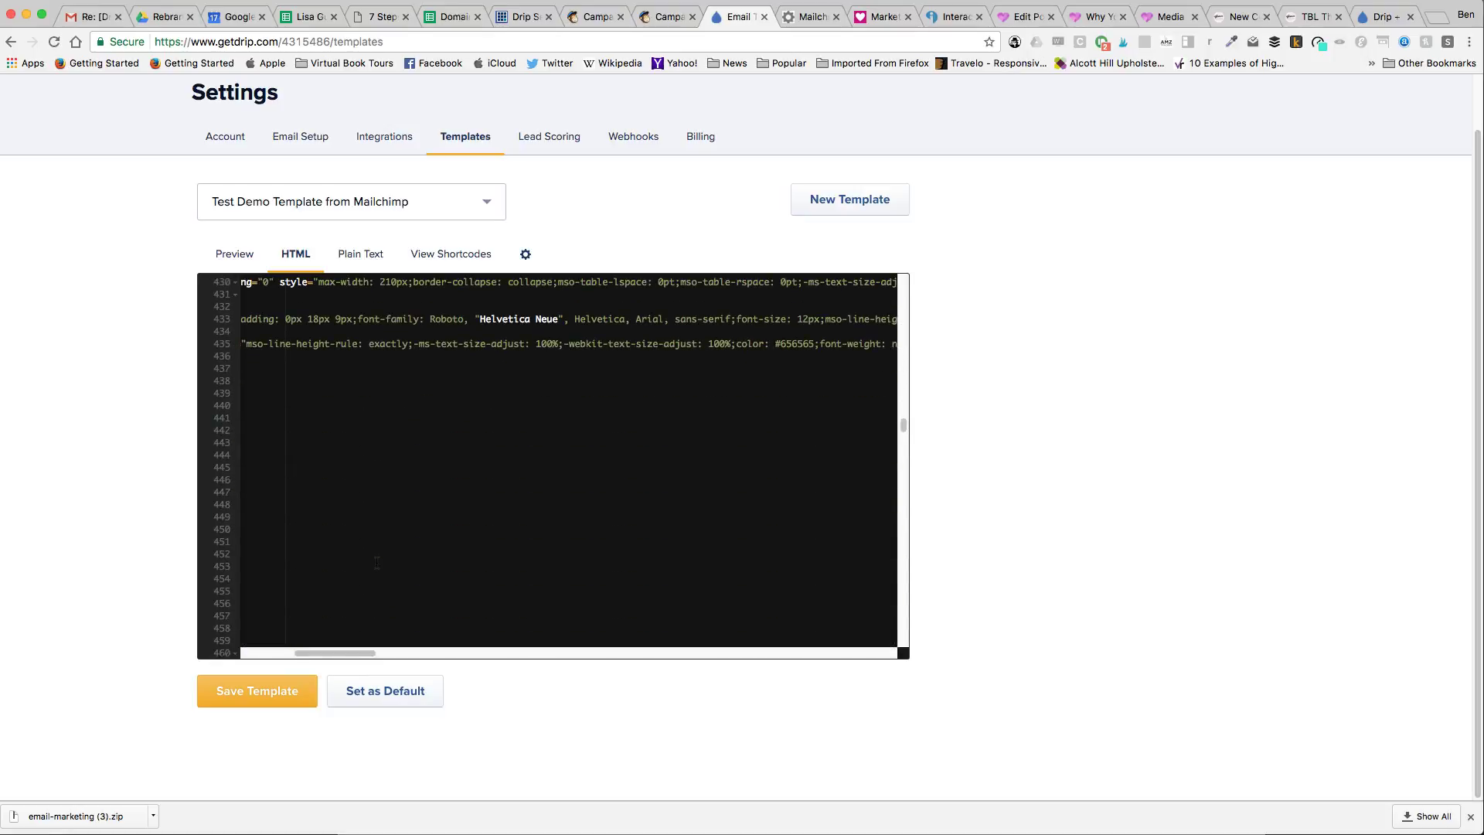
scroll(376, 566, "down", 5)
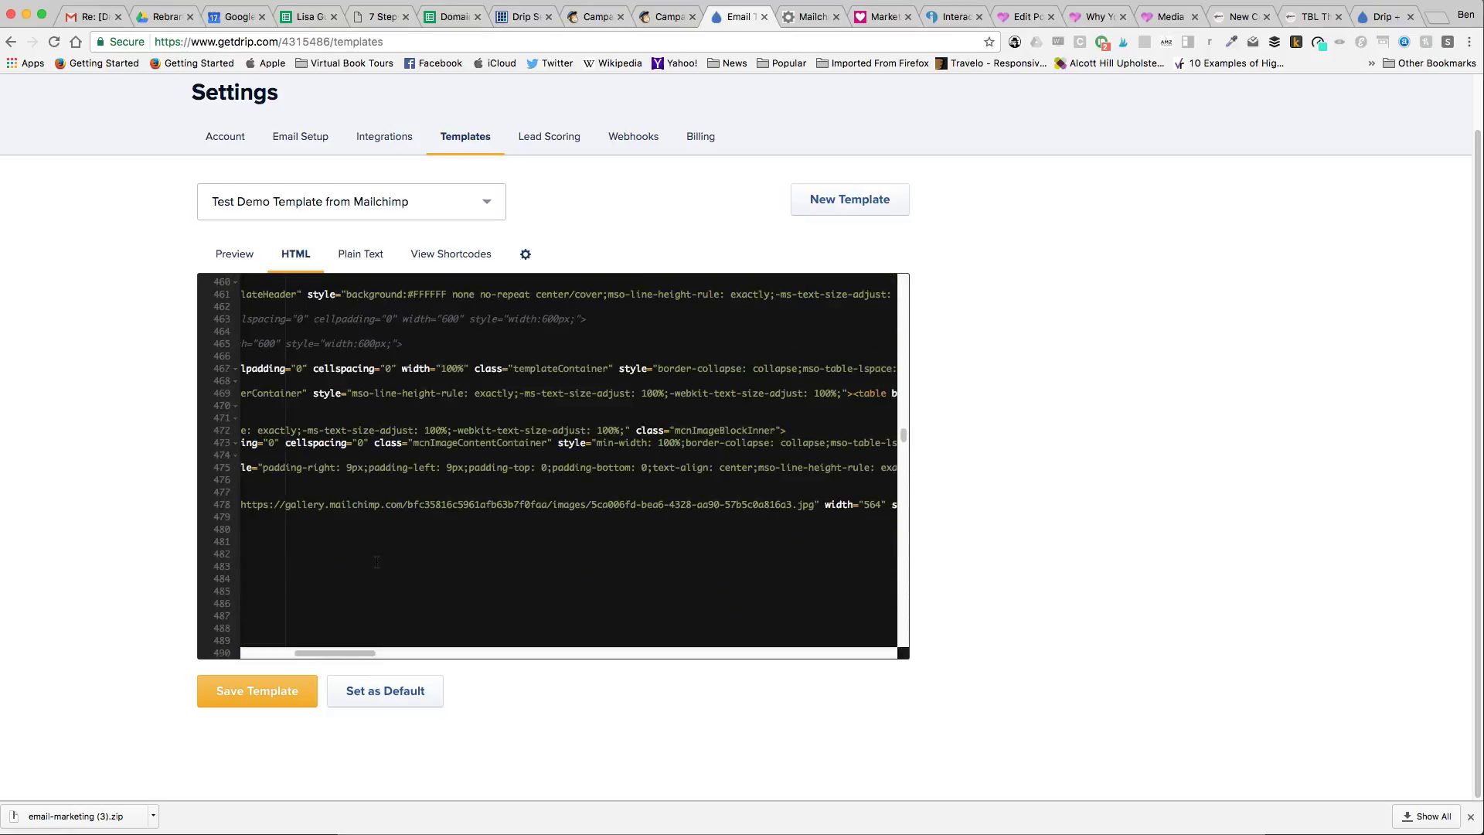
scroll(377, 562, "down", 6)
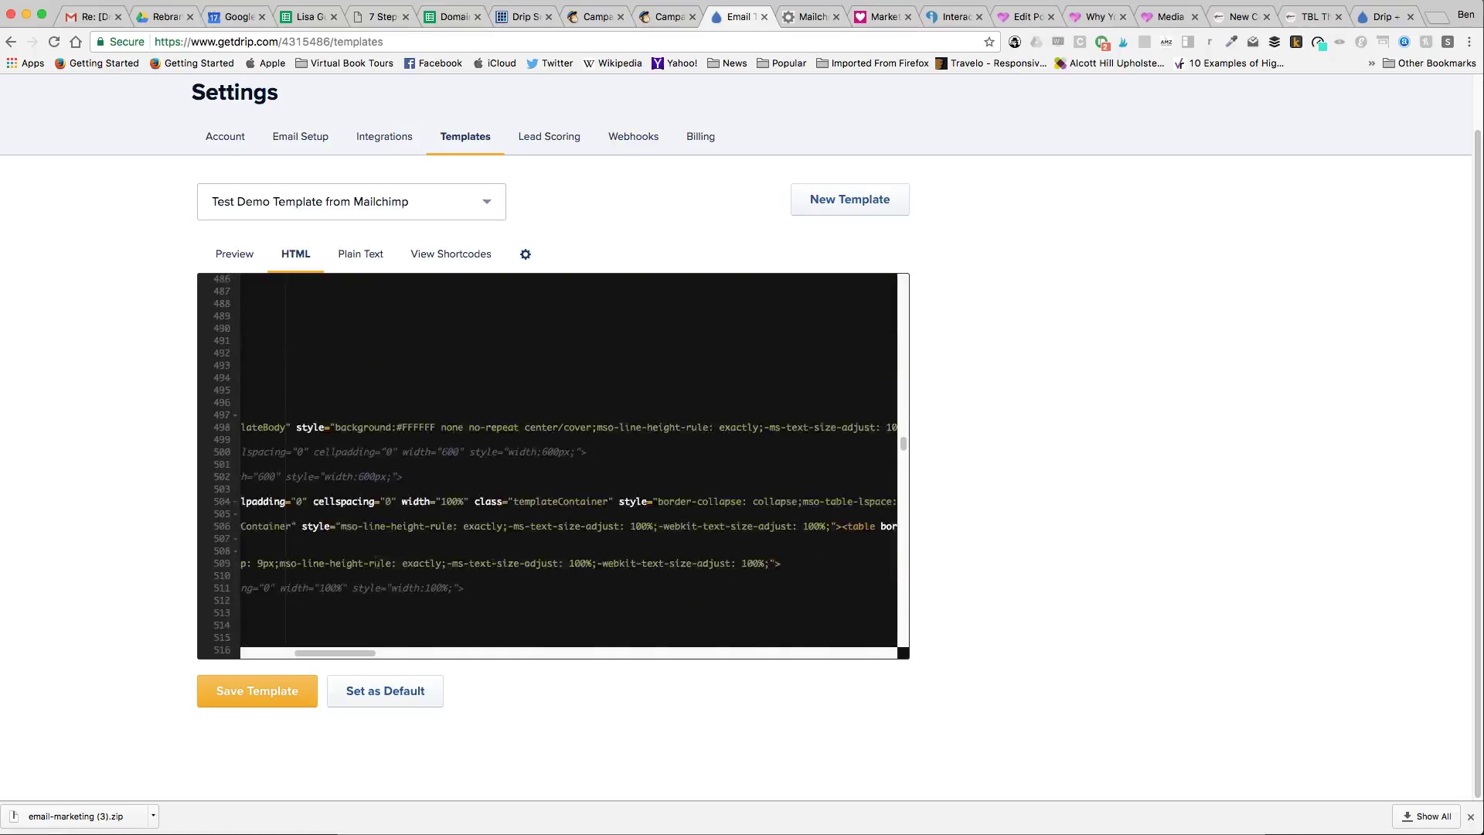
scroll(377, 564, "down", 7)
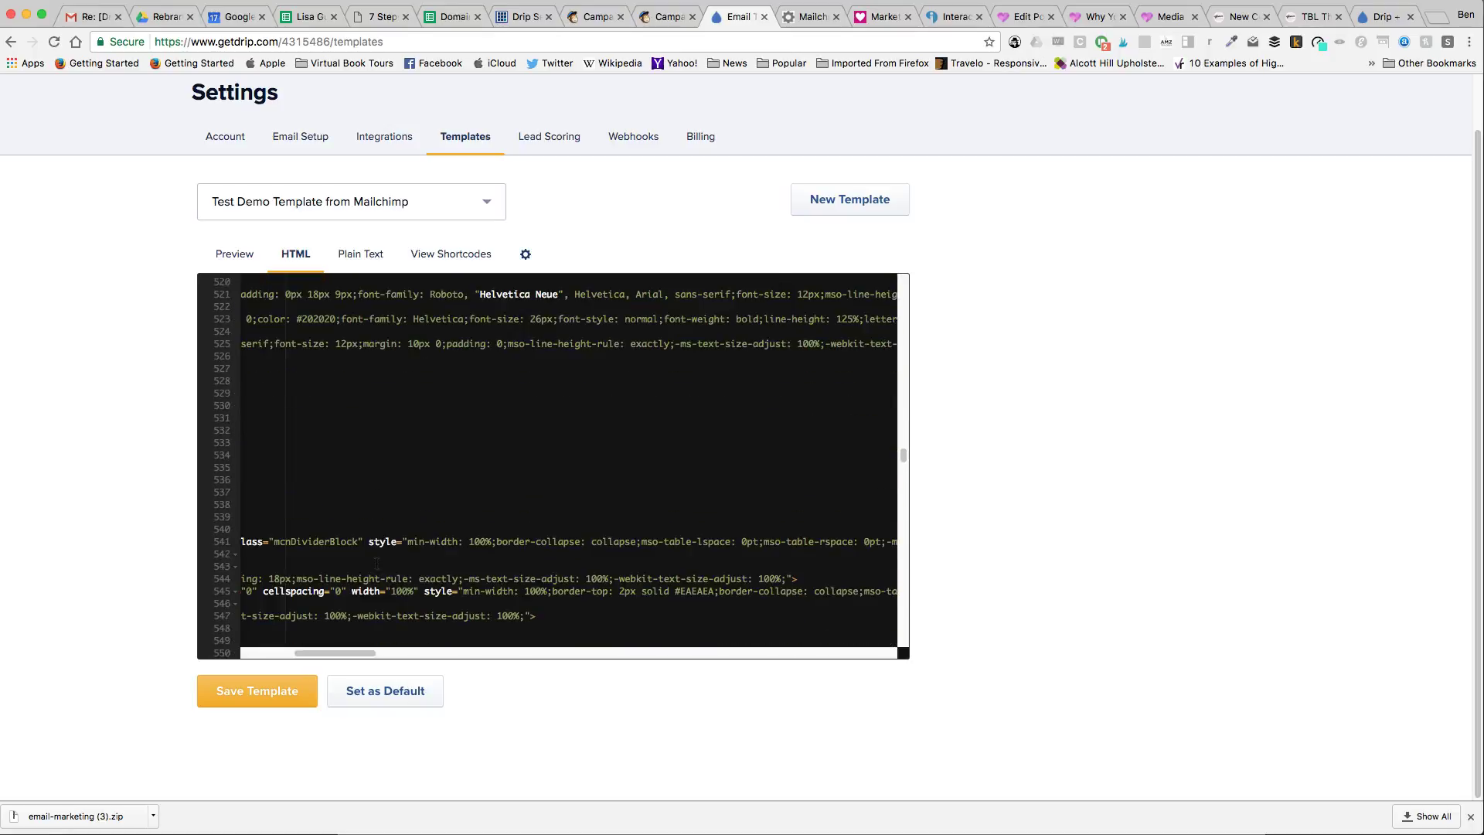
scroll(376, 564, "down", 10)
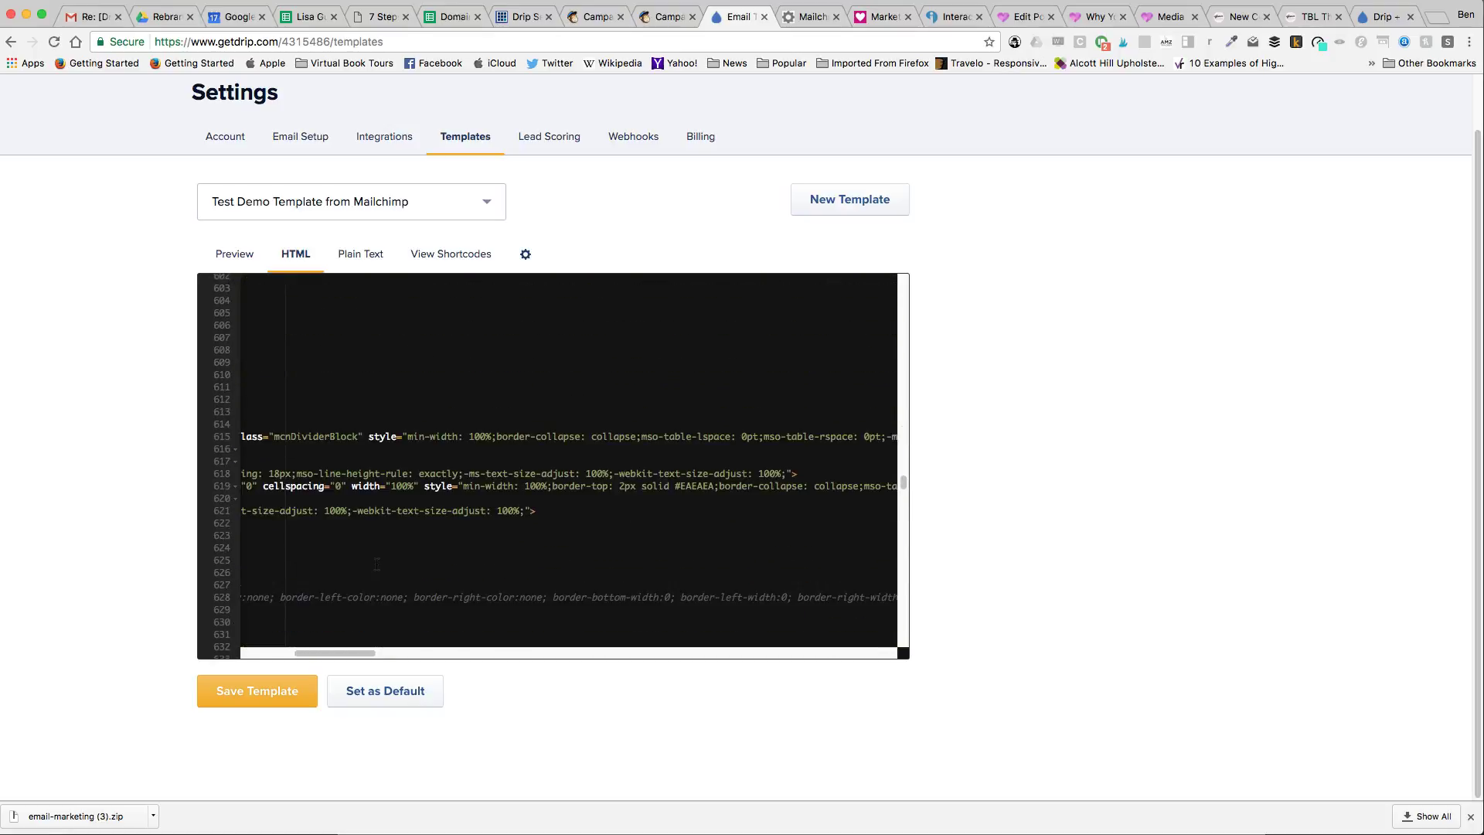
scroll(377, 564, "down", 5)
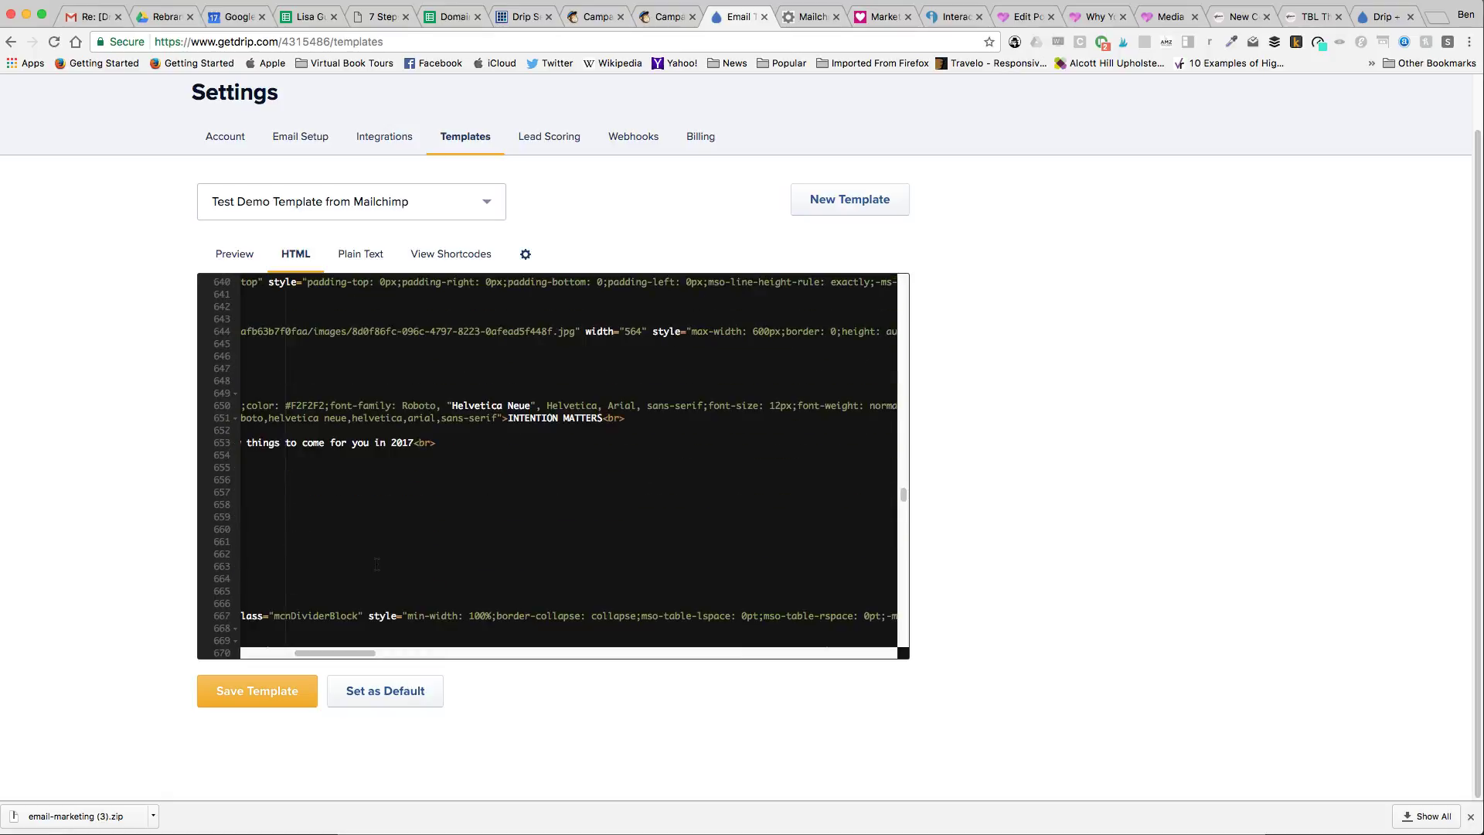
scroll(377, 564, "up", 20)
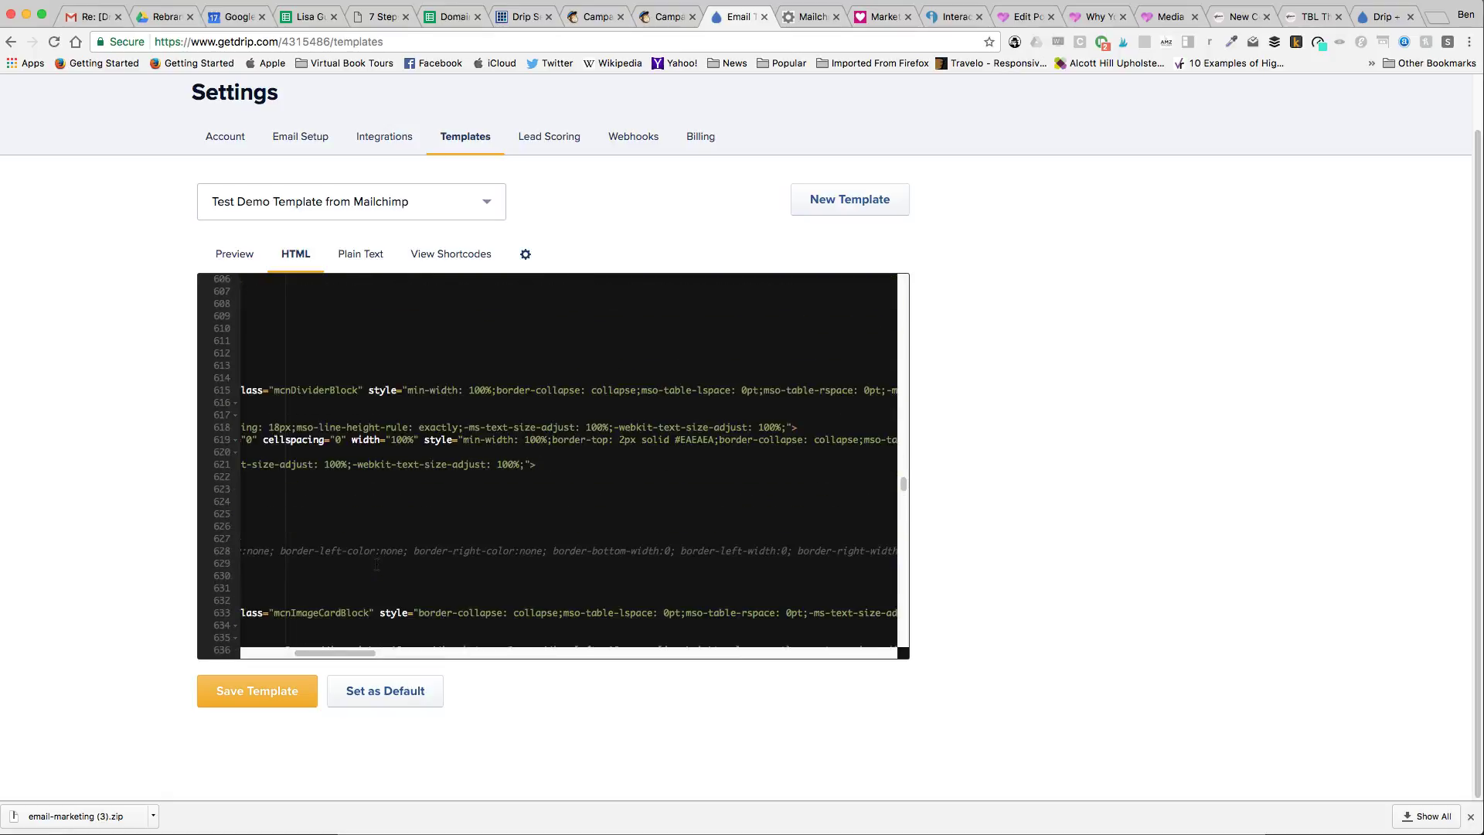
scroll(376, 564, "up", 8)
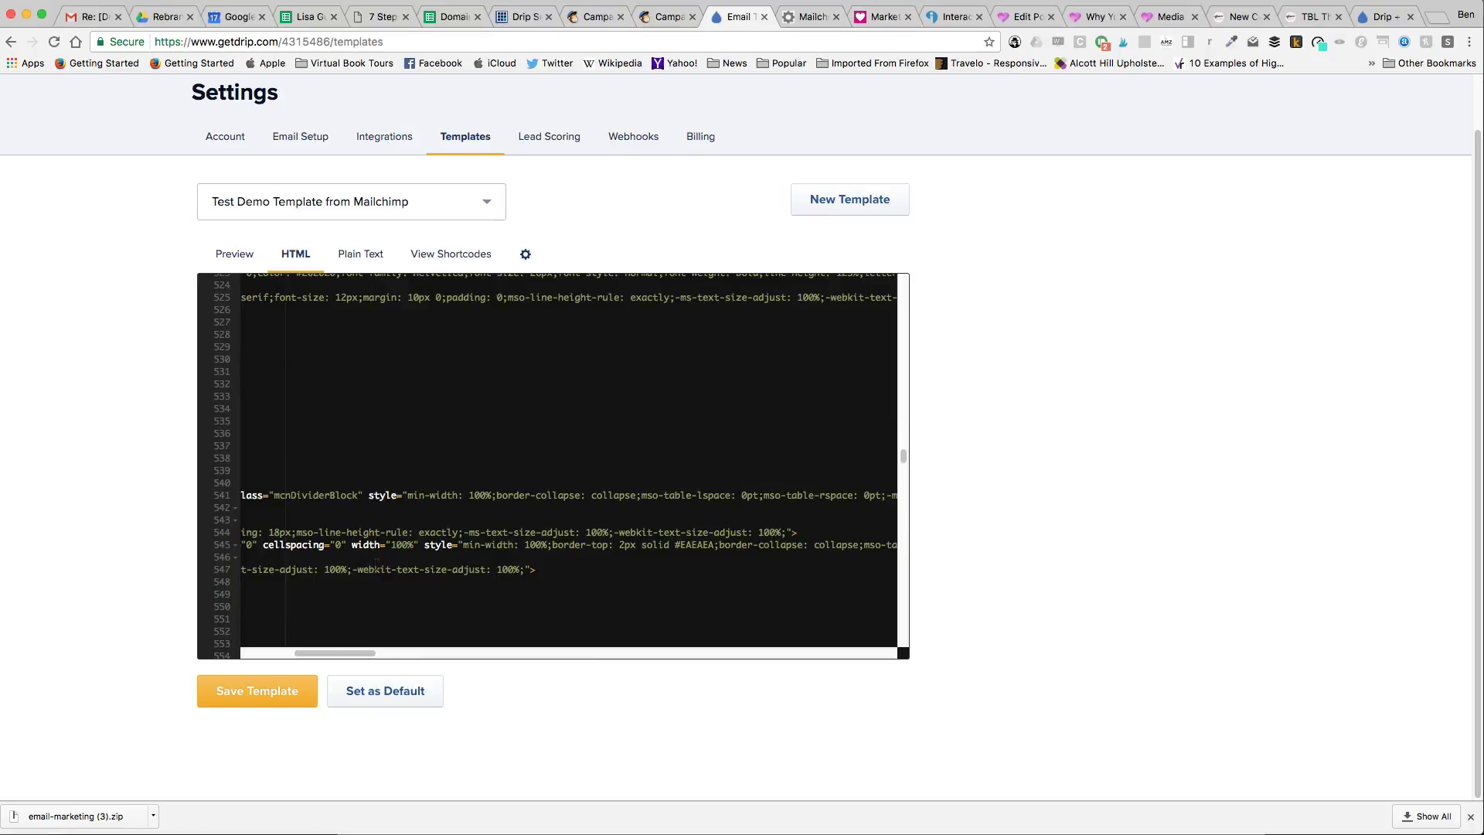
Select the *|ARCHIVE|* href value of that link on line 435.
left_click_drag(353, 655, 302, 654)
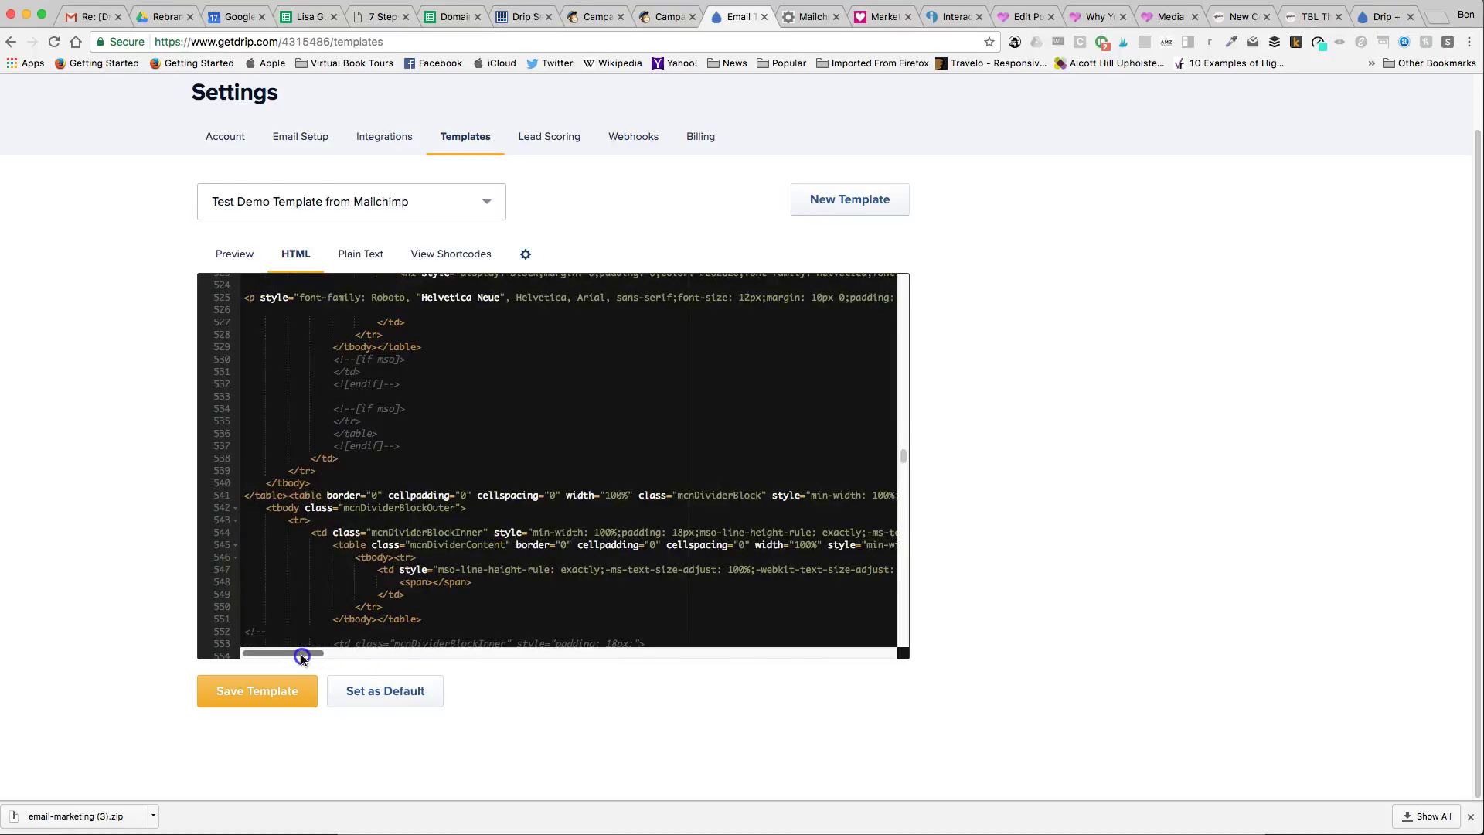
scroll(421, 530, "up", 5)
scroll(426, 530, "up", 8)
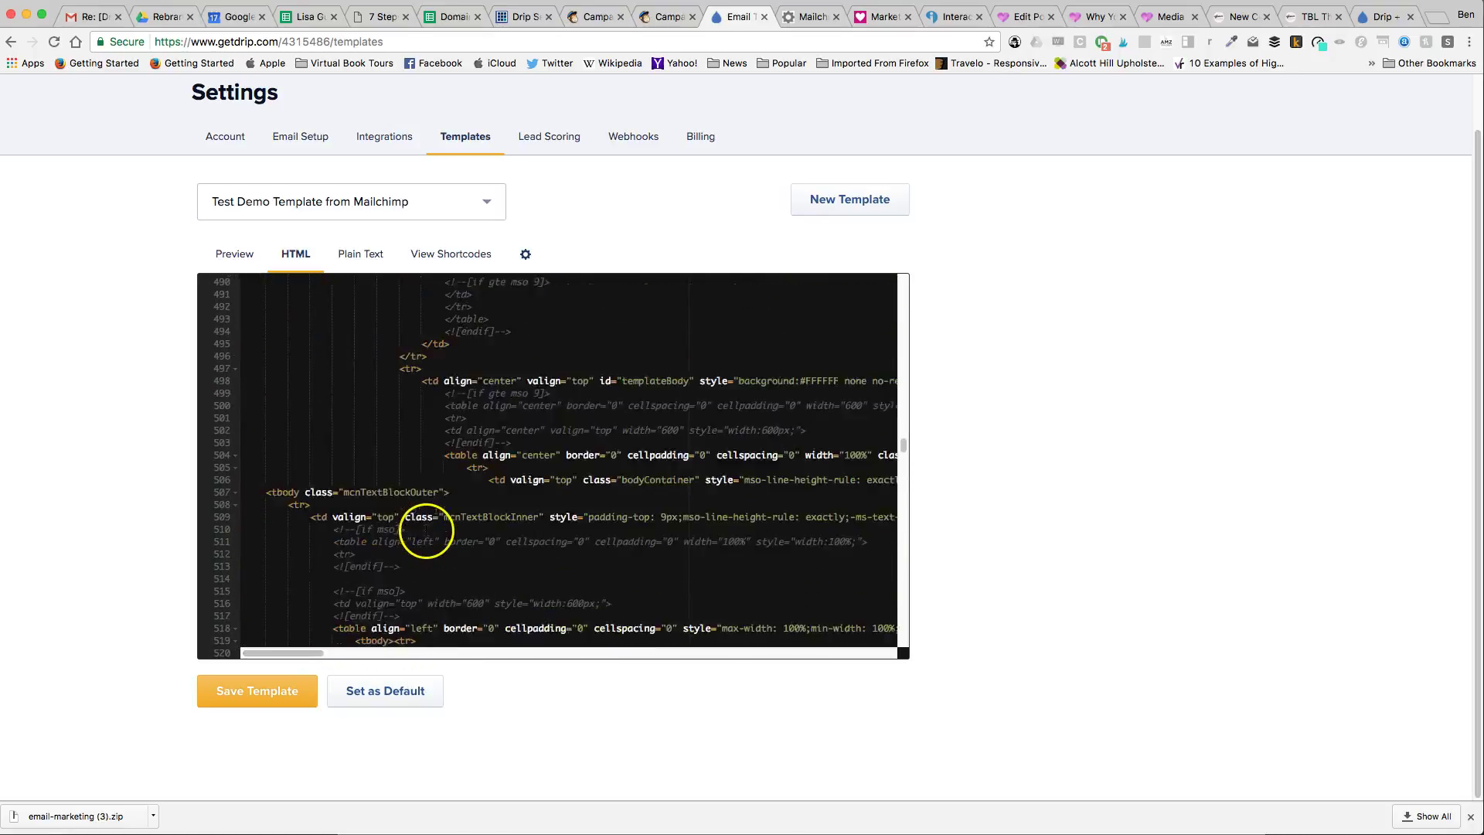
scroll(429, 527, "up", 7)
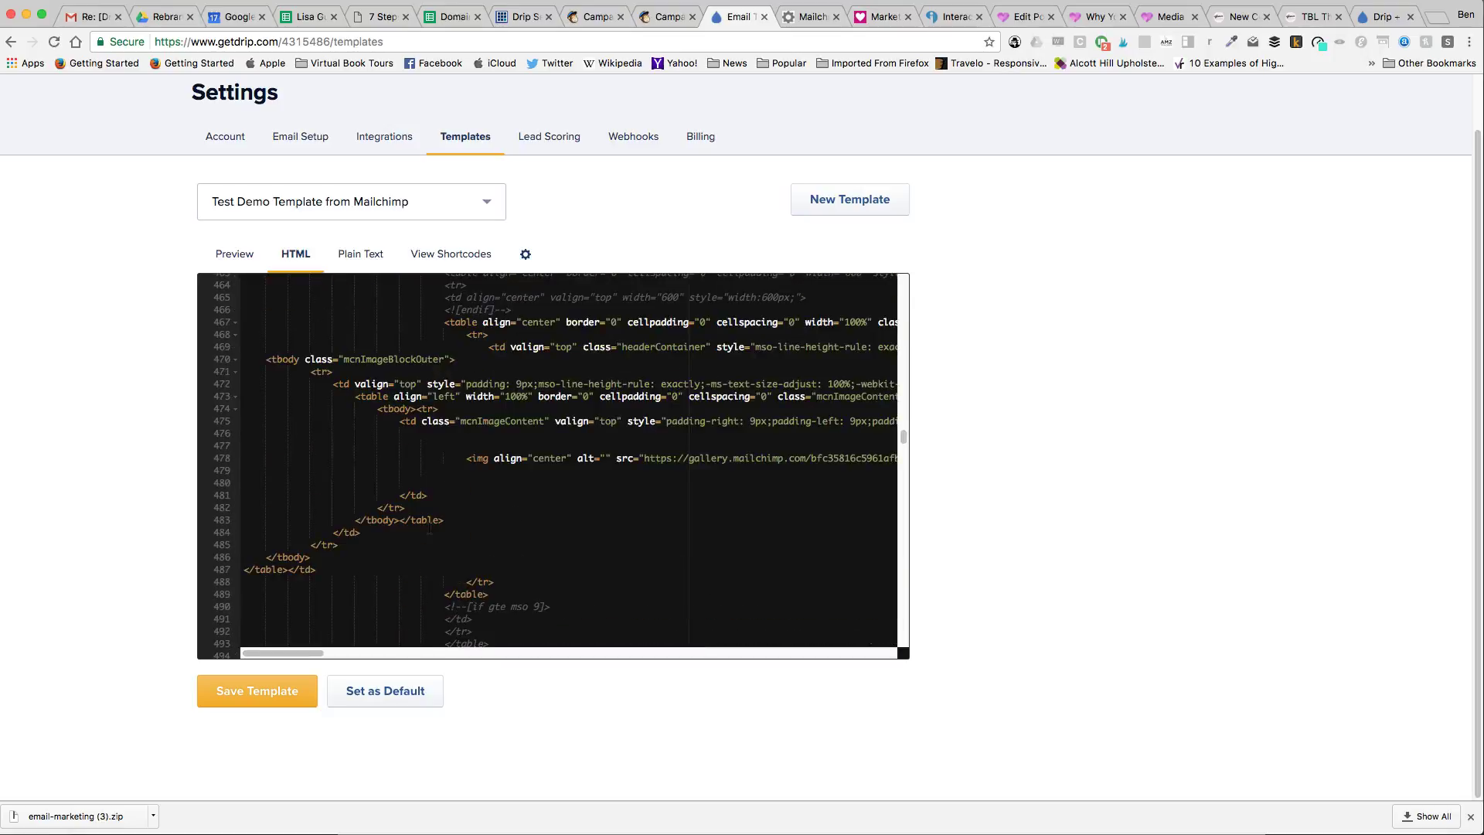
scroll(430, 528, "up", 5)
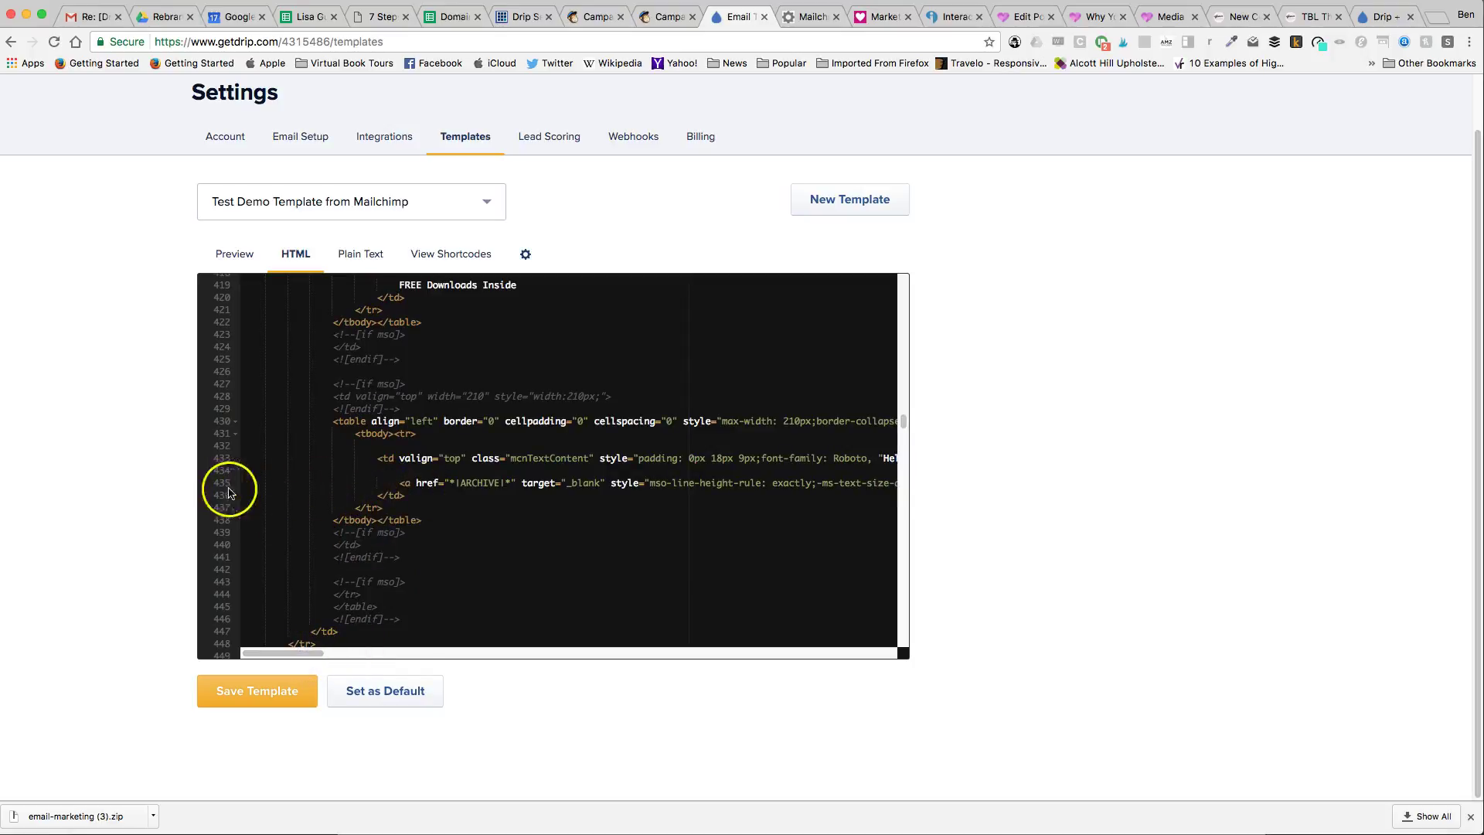
left_click_drag(289, 653, 311, 655)
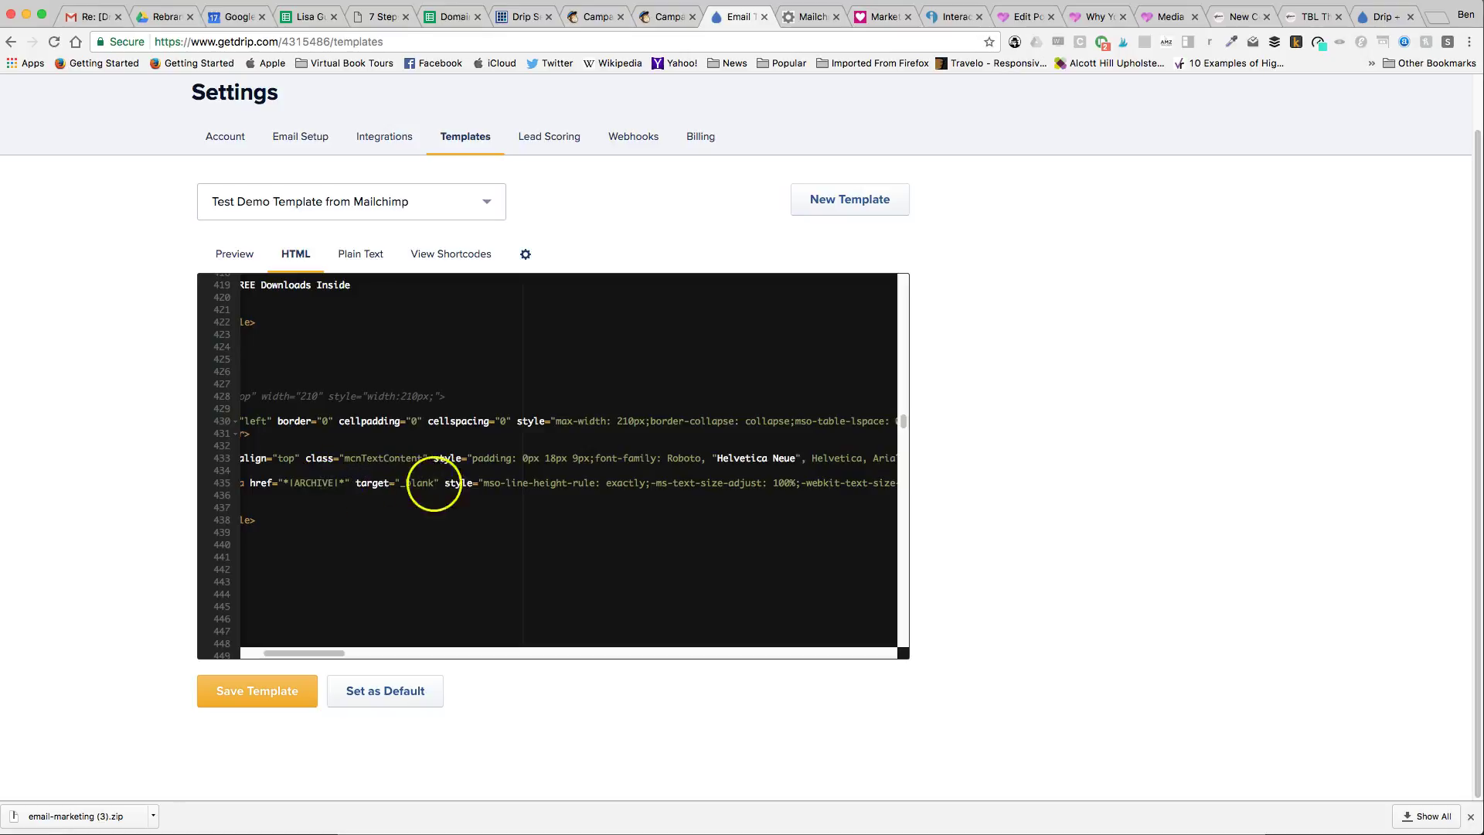
left_click_drag(318, 654, 417, 655)
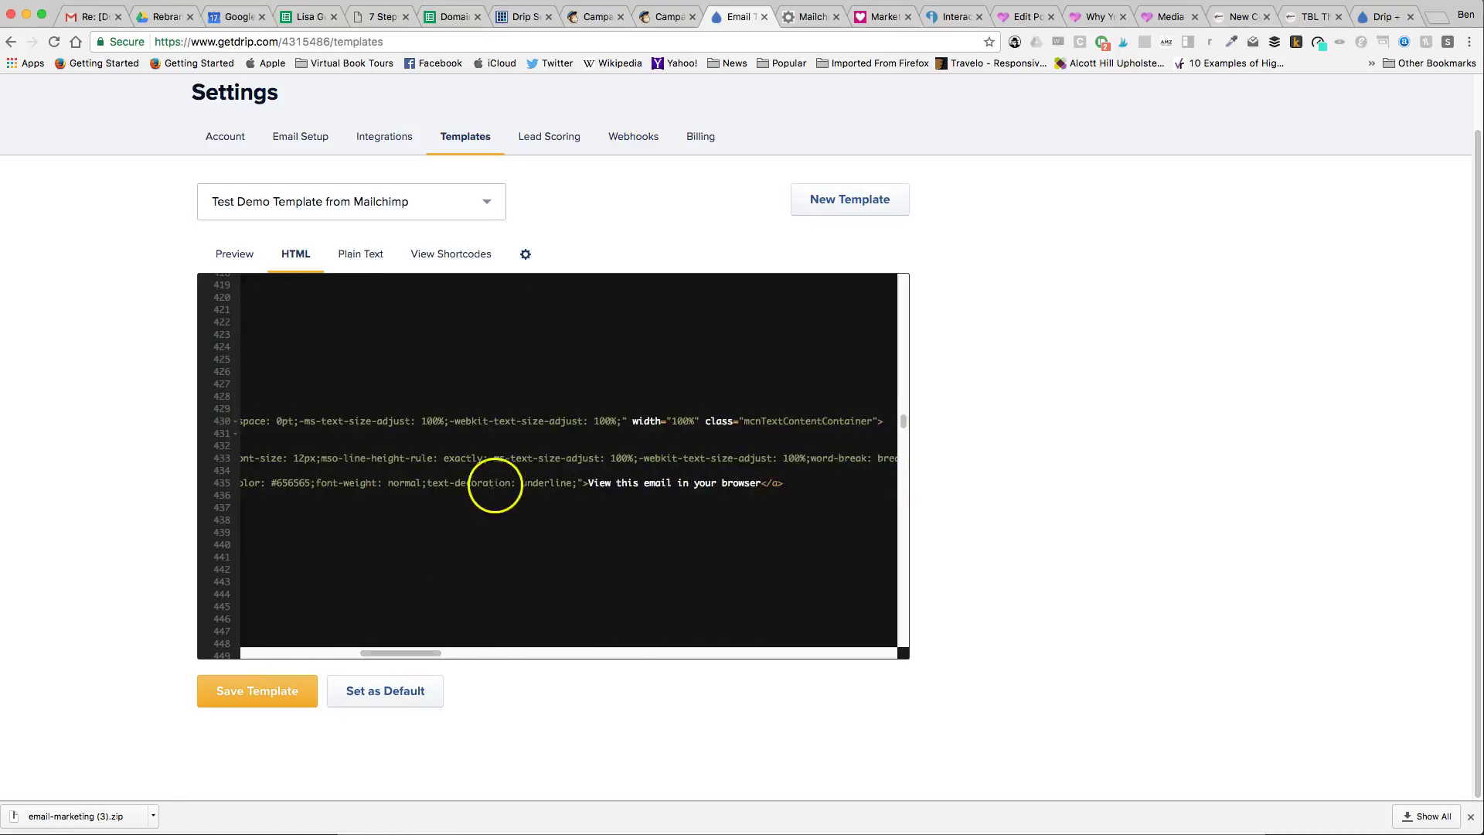
left_click_drag(382, 653, 270, 654)
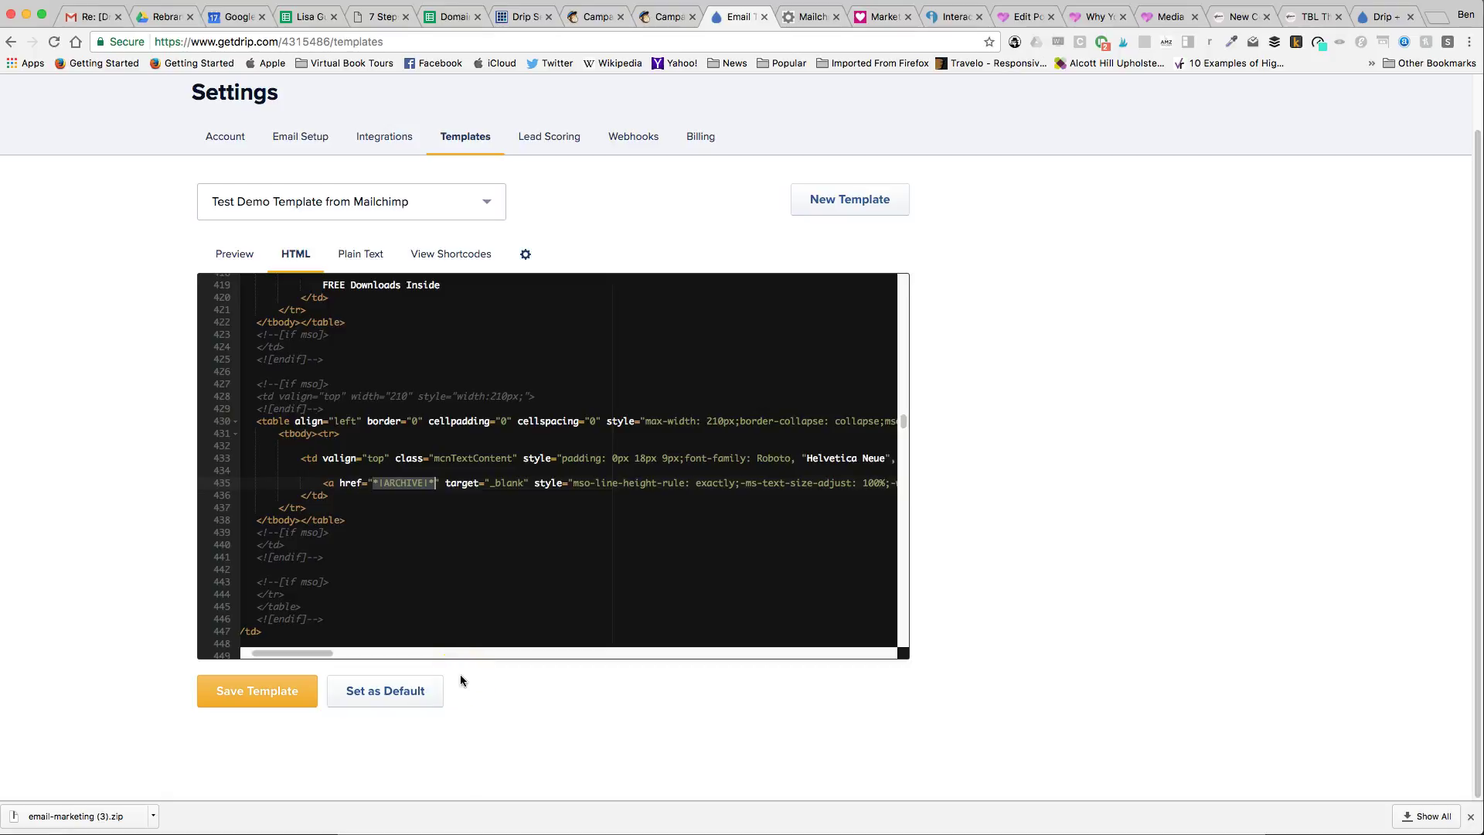
key("BackSpace")
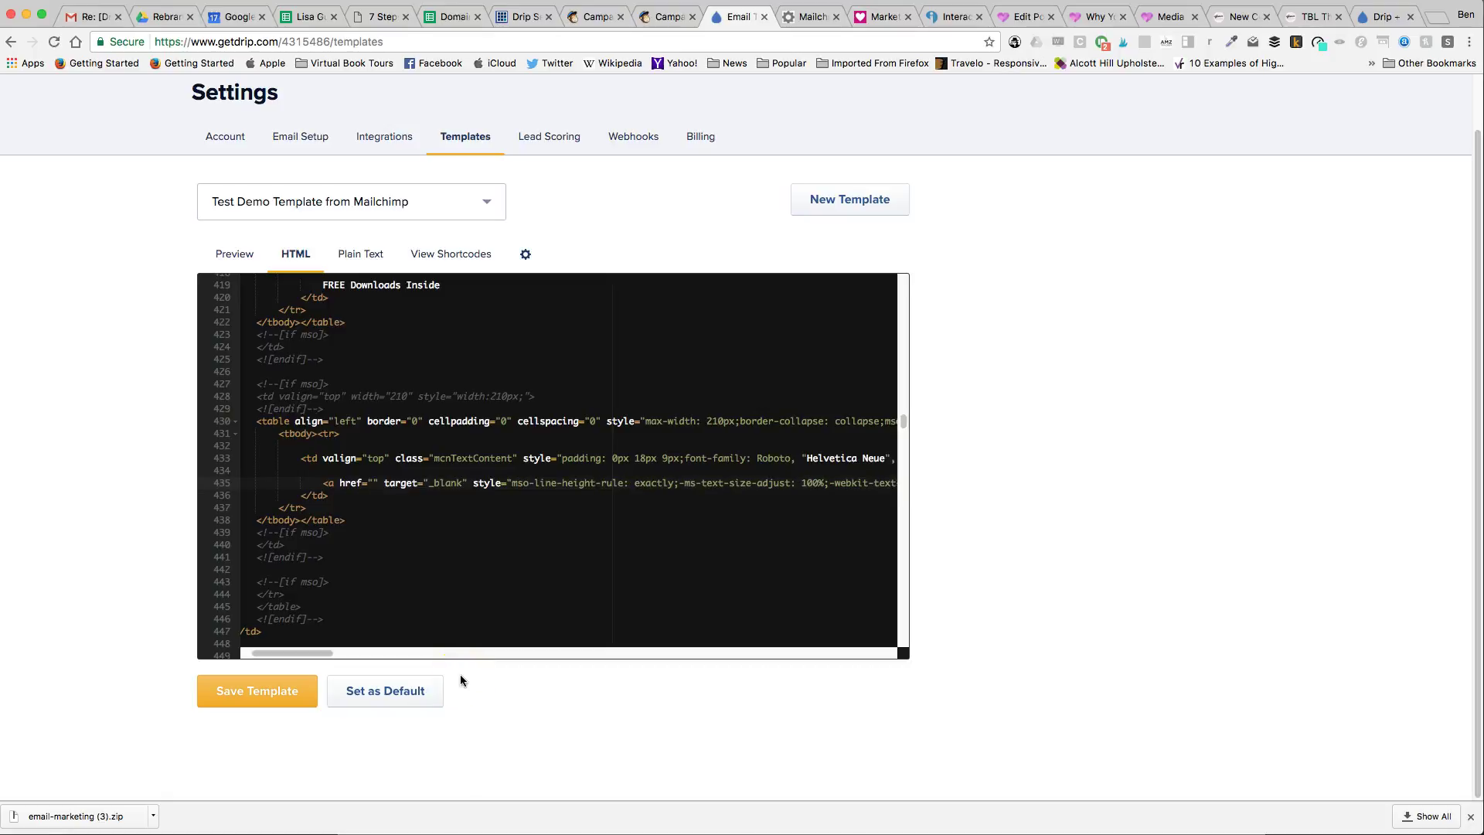
type("http://eepurl.com/cCBZXT")
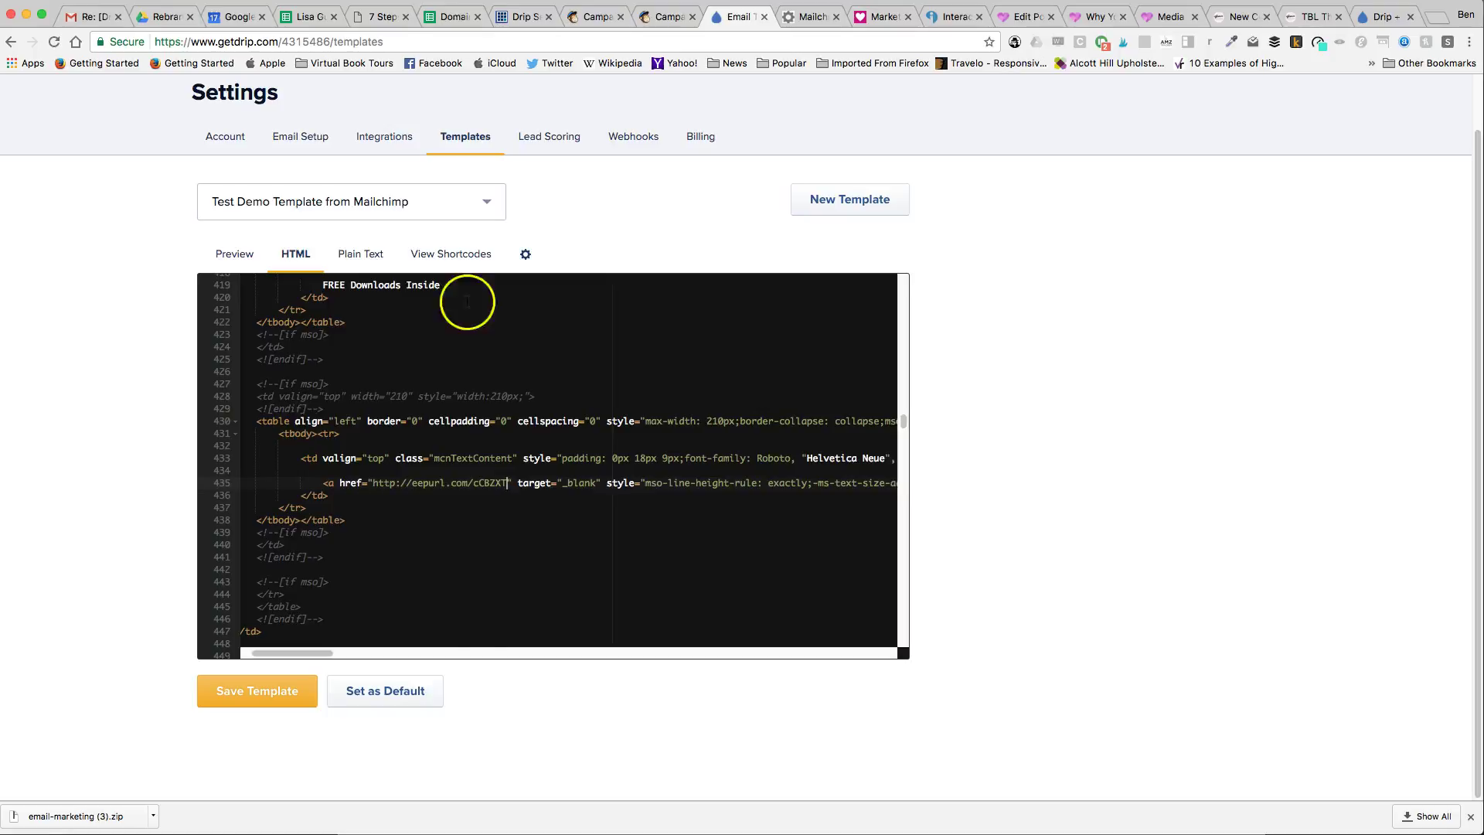
left_click(589, 17)
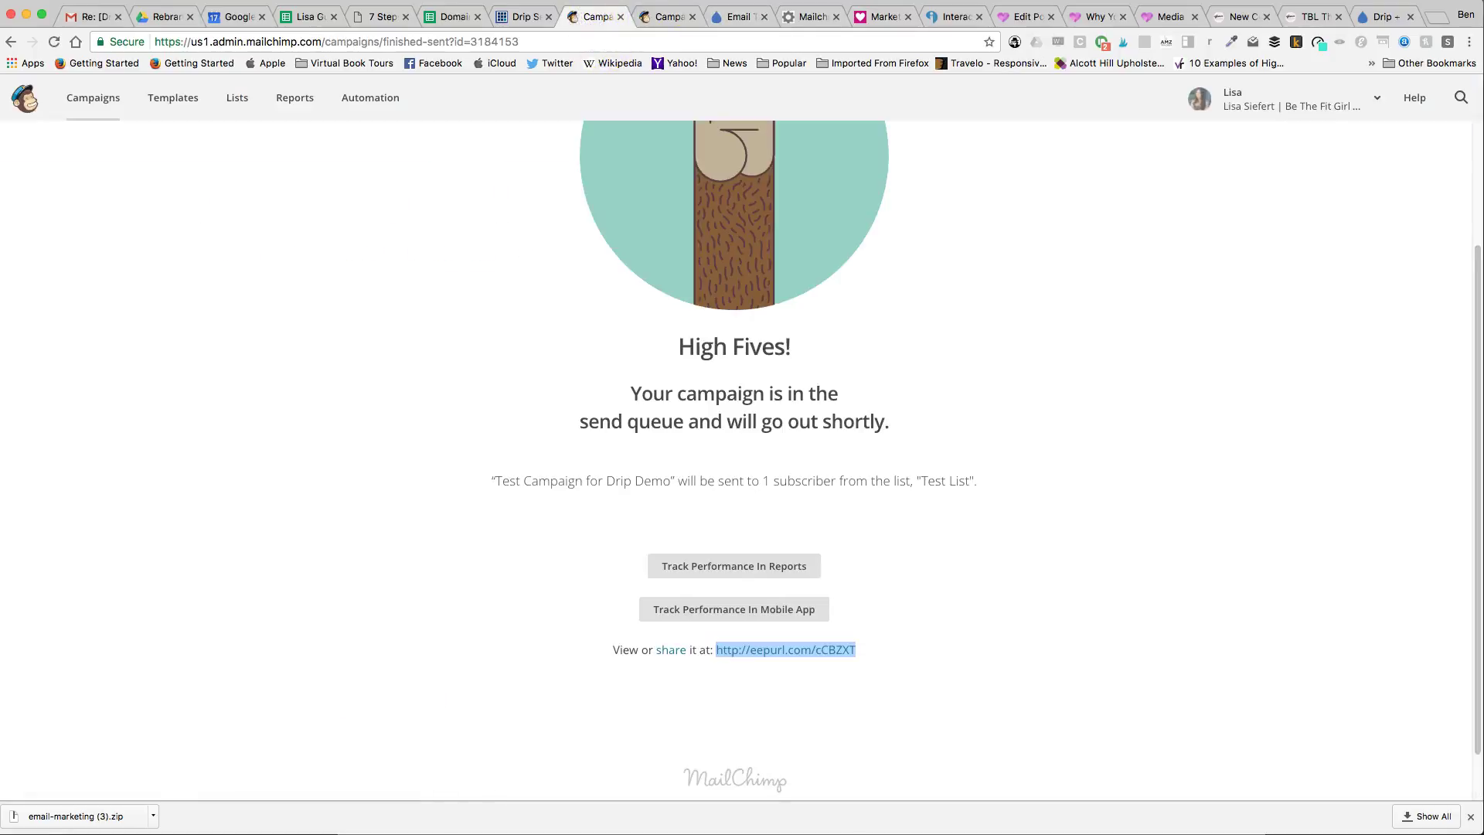
left_click(739, 17)
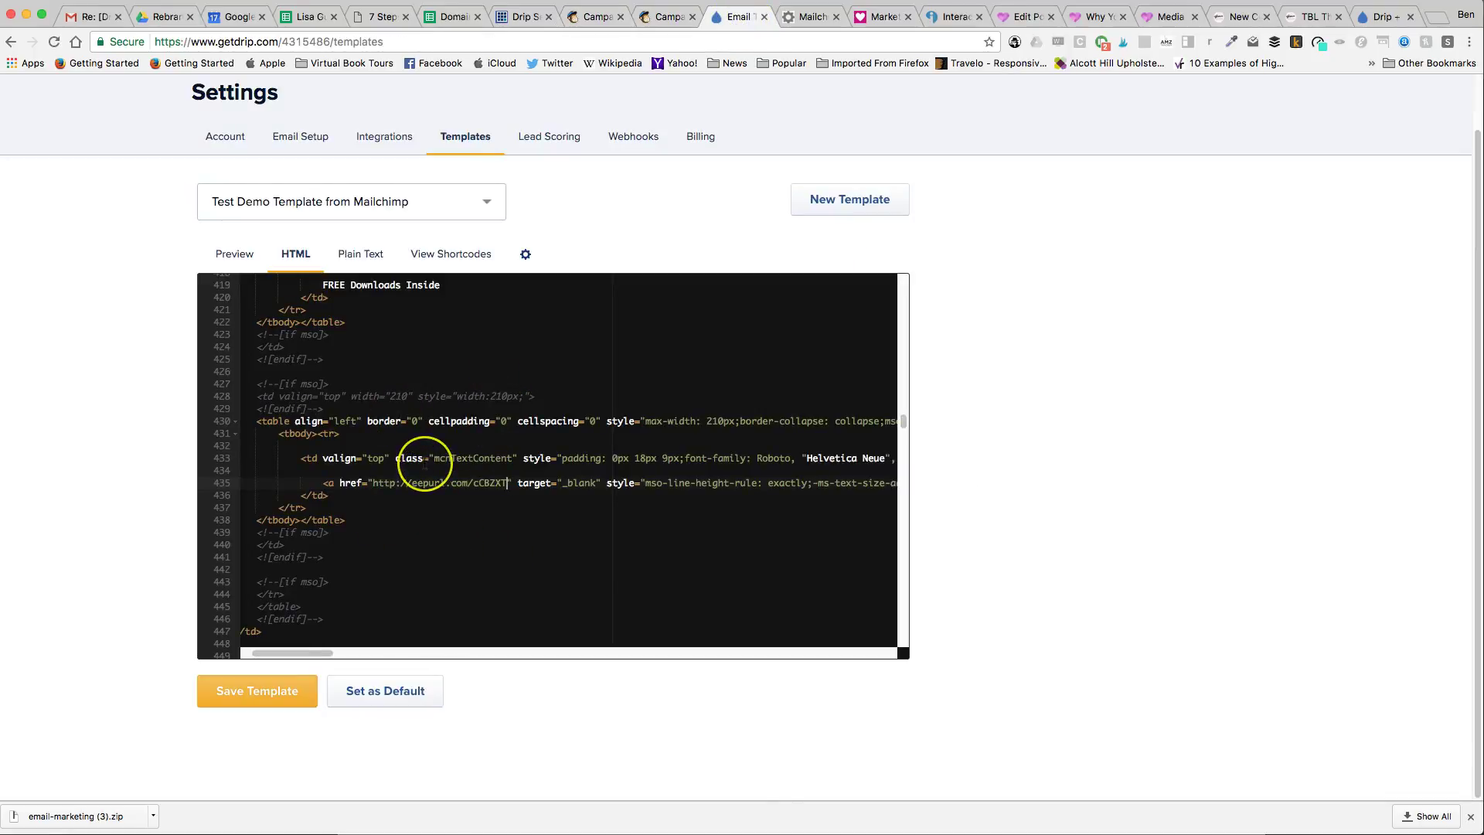
scroll(425, 463, "up", 3)
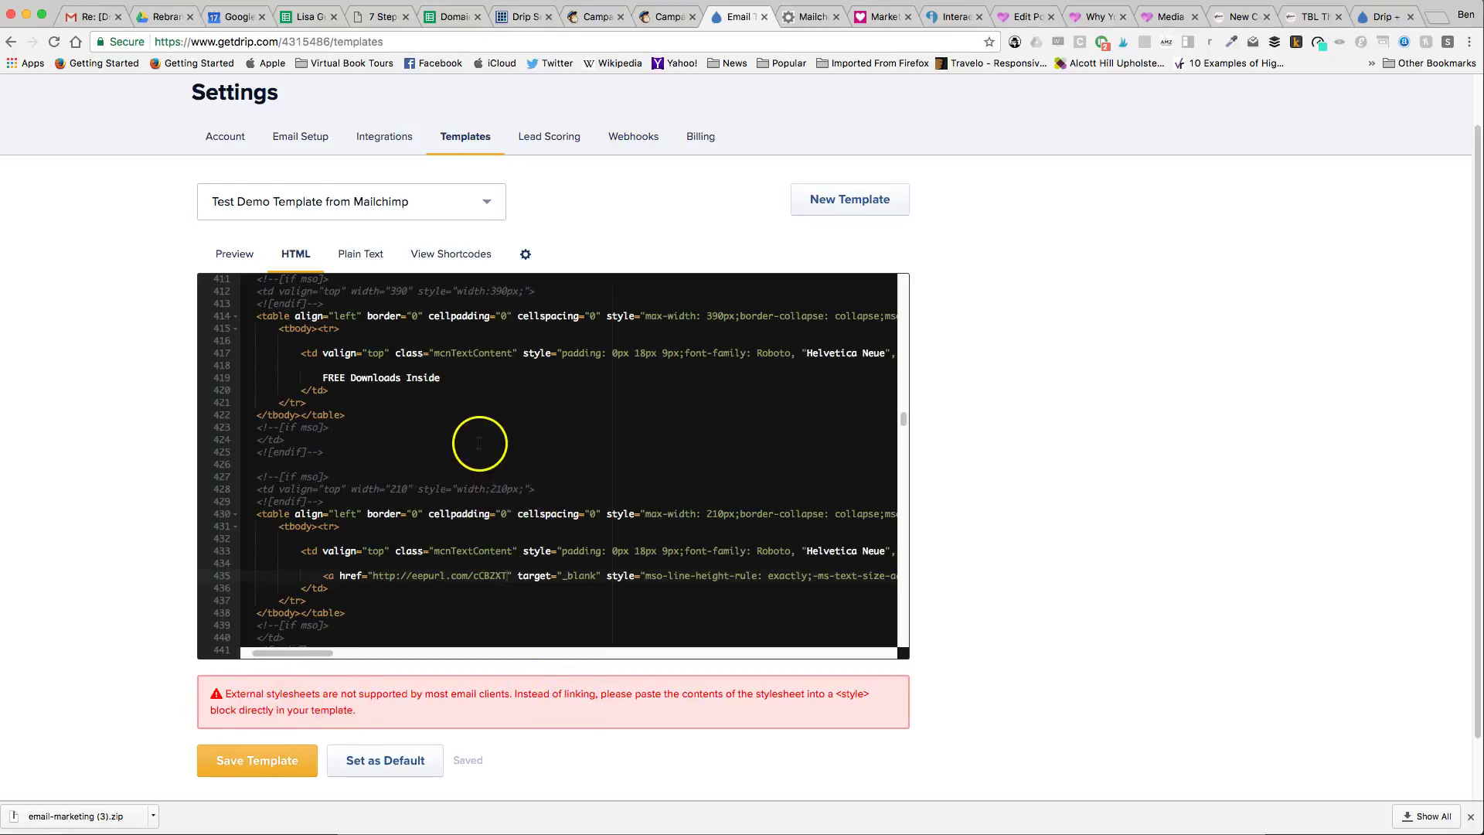
Switch the Test Demo Template from Mailchimp to its rendered Preview.
scroll(480, 440, "up", 15)
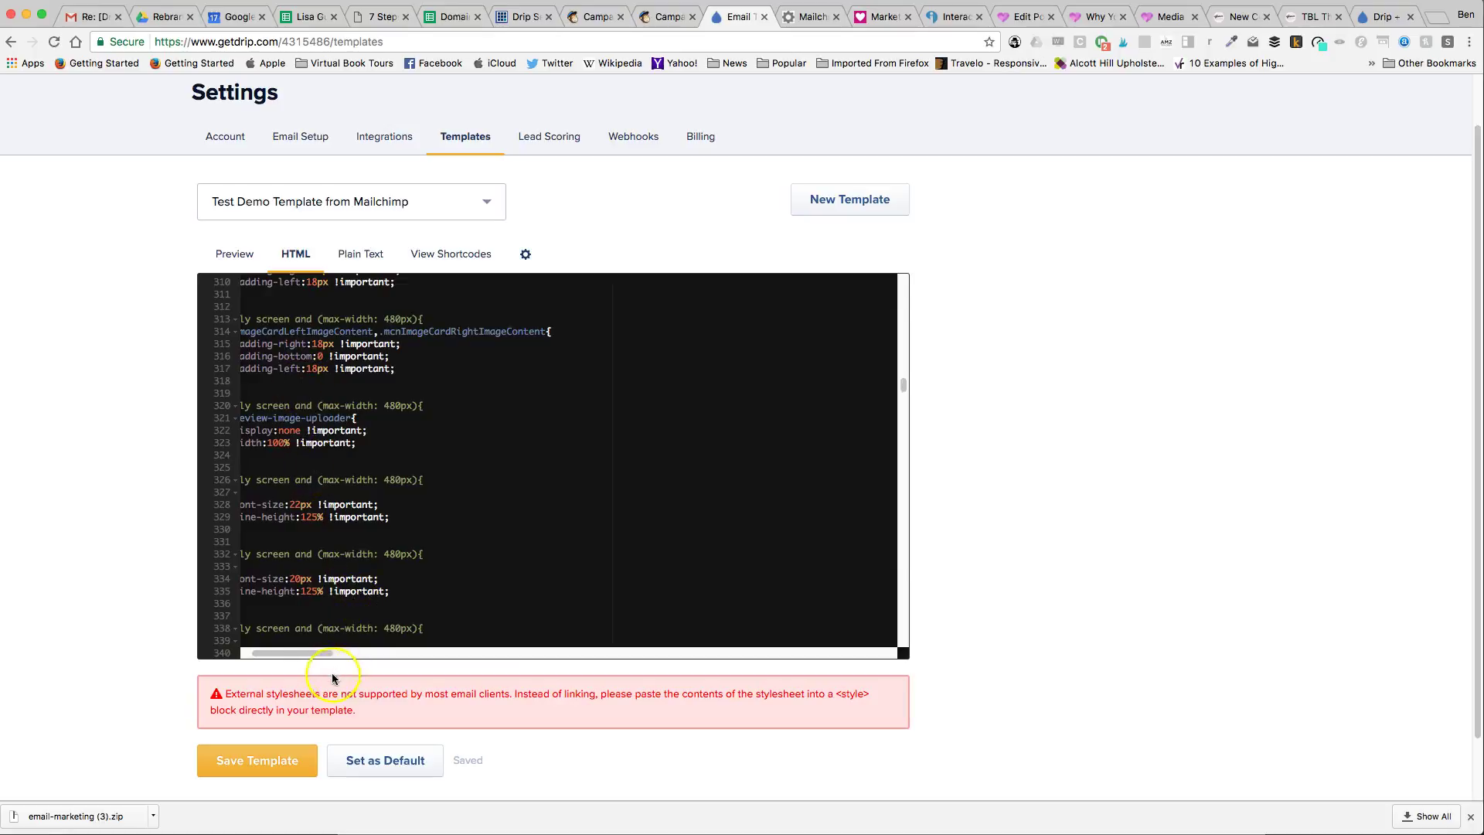
left_click_drag(308, 652, 278, 556)
scroll(277, 556, "up", 15)
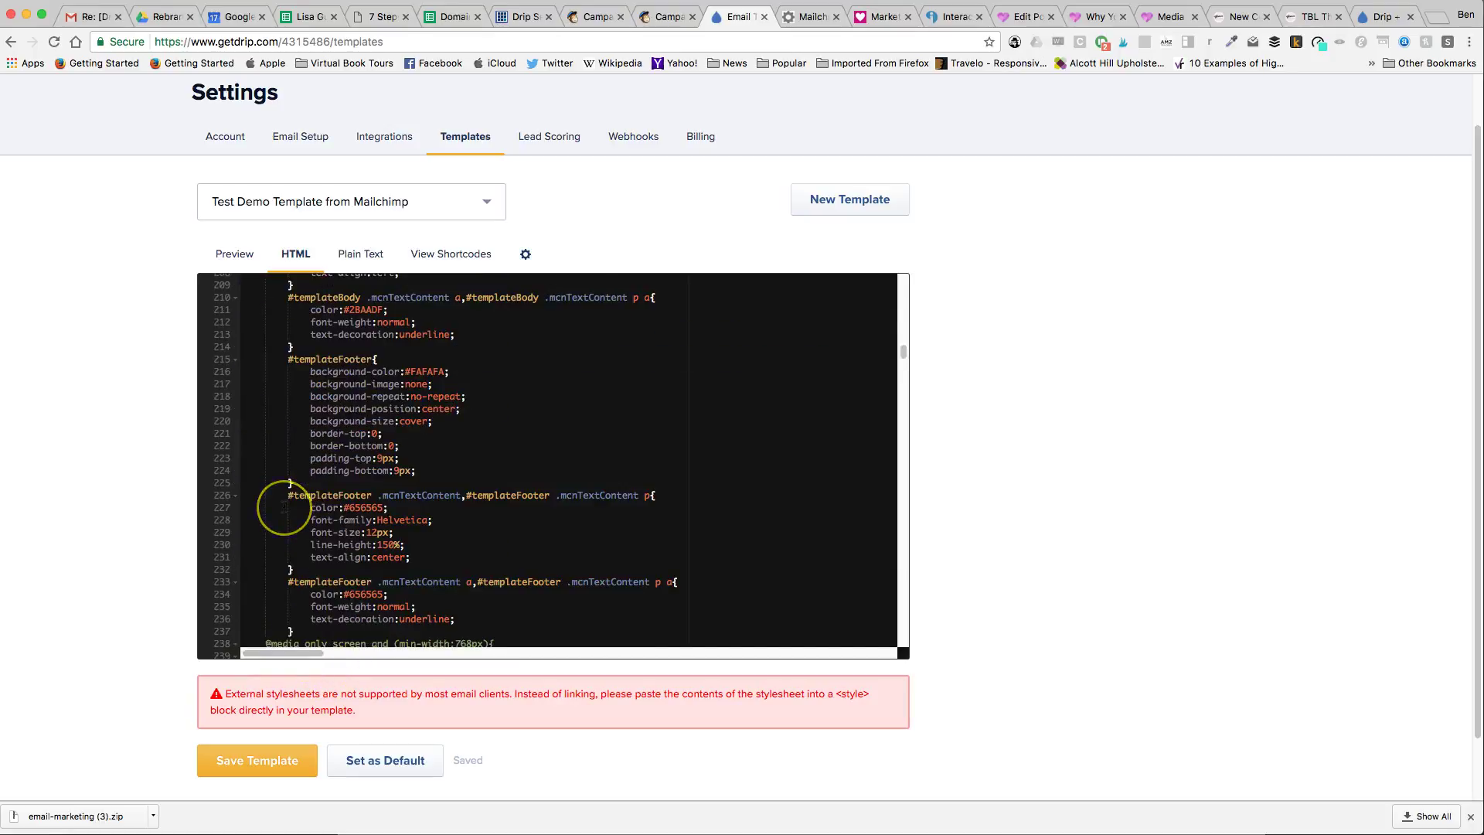
scroll(283, 507, "up", 20)
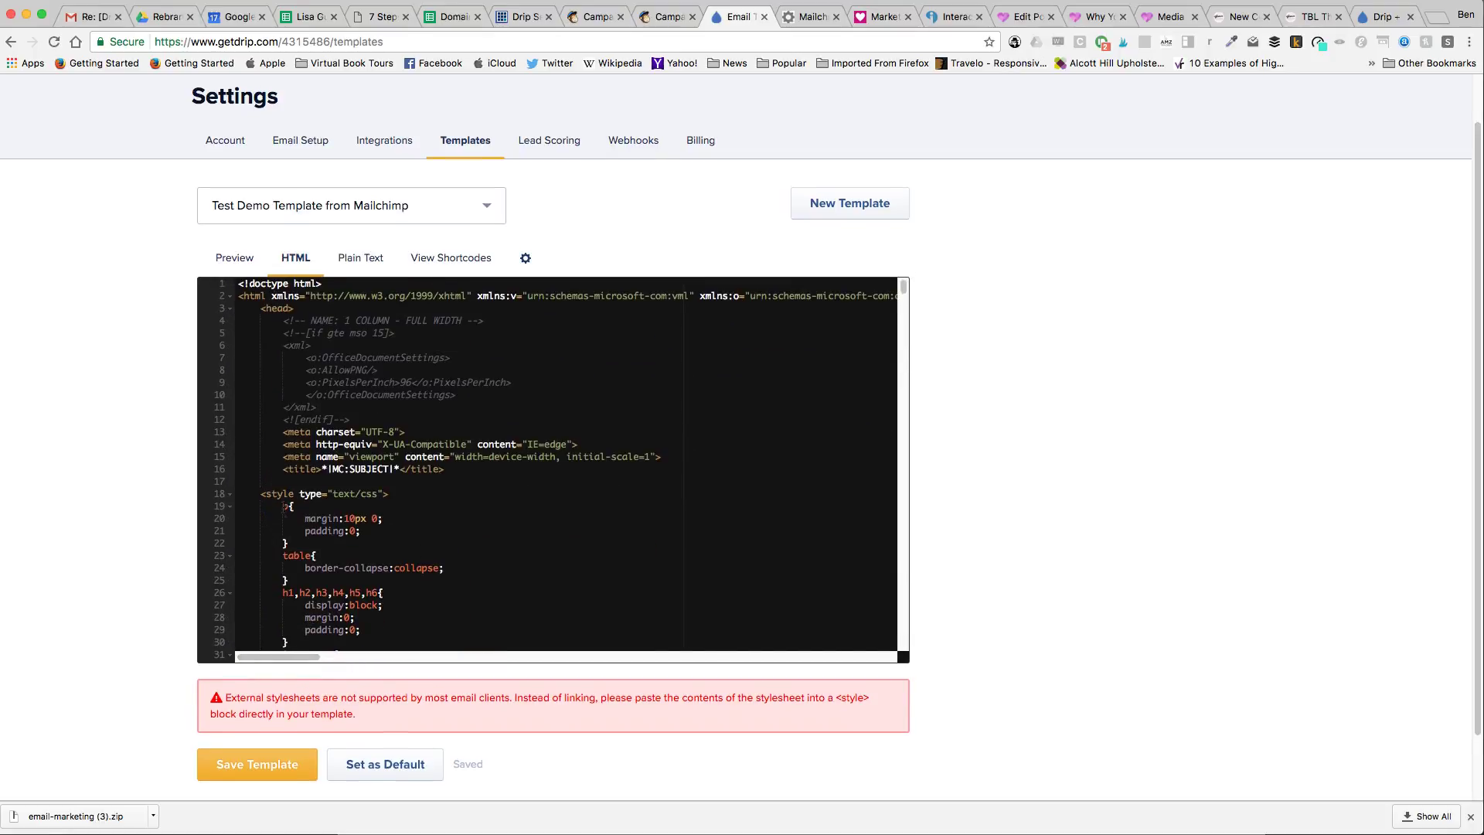
scroll(286, 506, "up", 2)
scroll(615, 701, "down", 2)
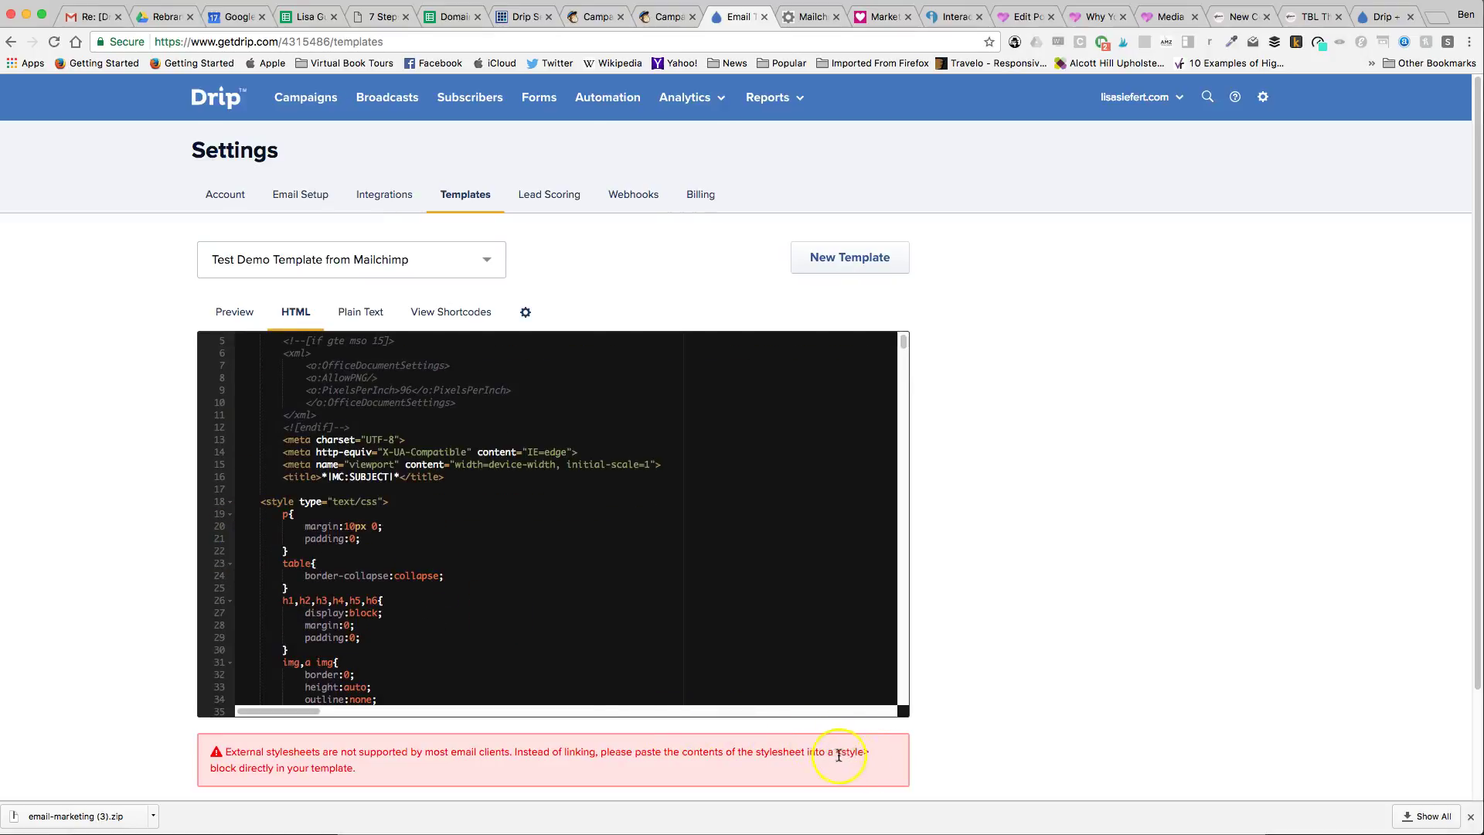
left_click(233, 311)
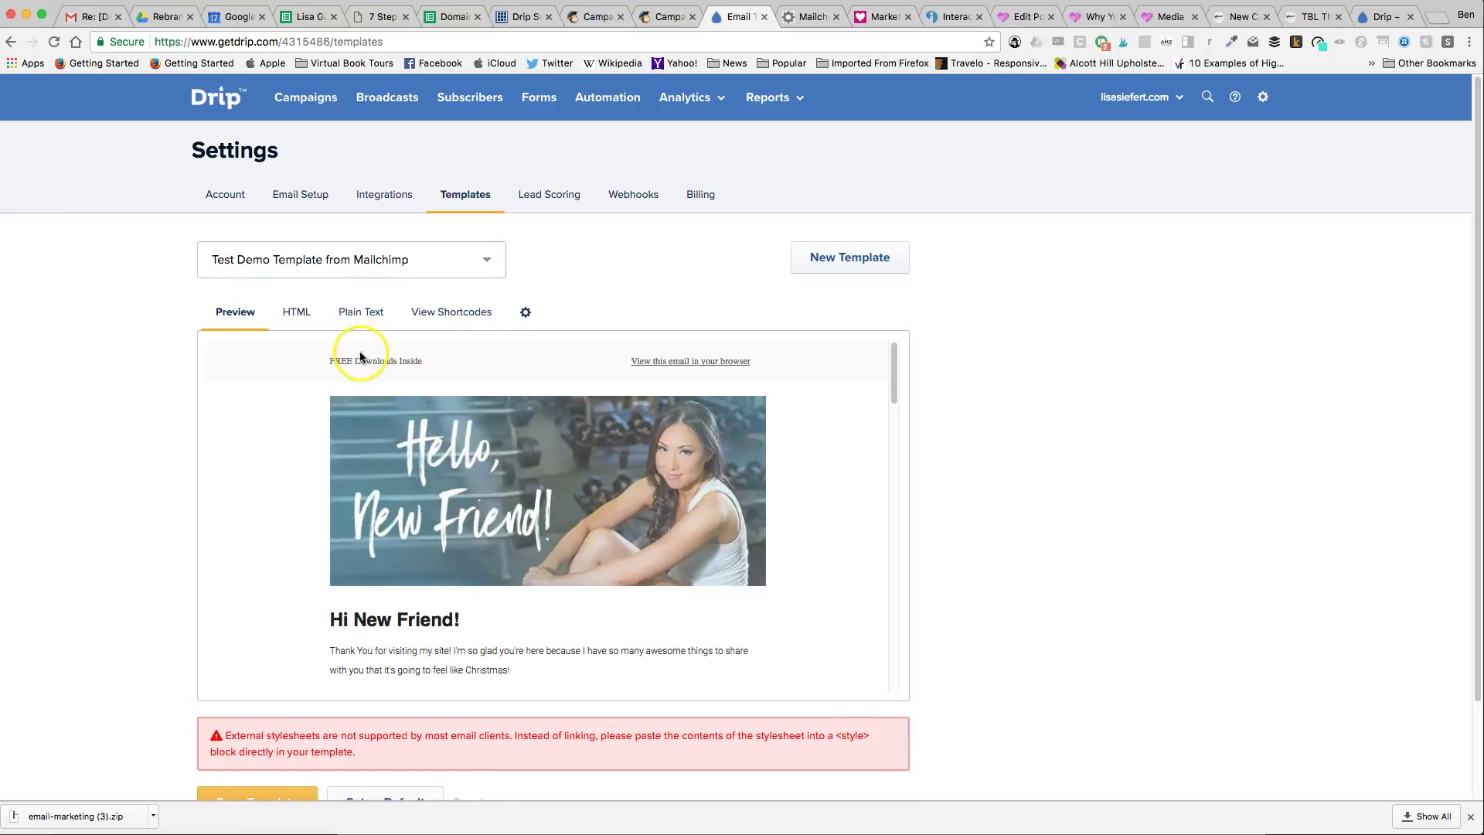
Scroll the preview down past the Bacon ipsum sample content to the unsubscribe footer.
scroll(804, 545, "down", 5)
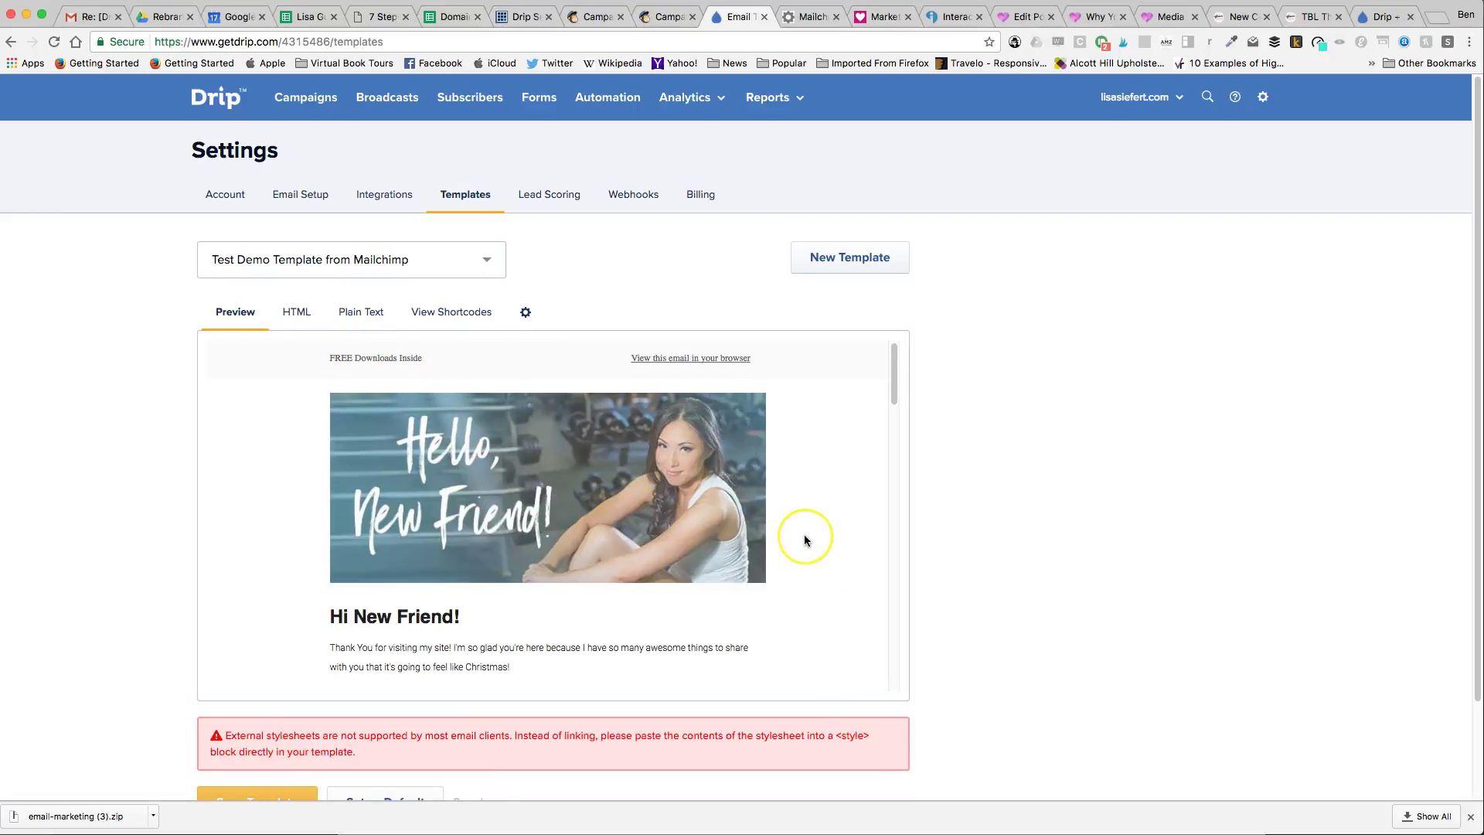
scroll(804, 539, "down", 5)
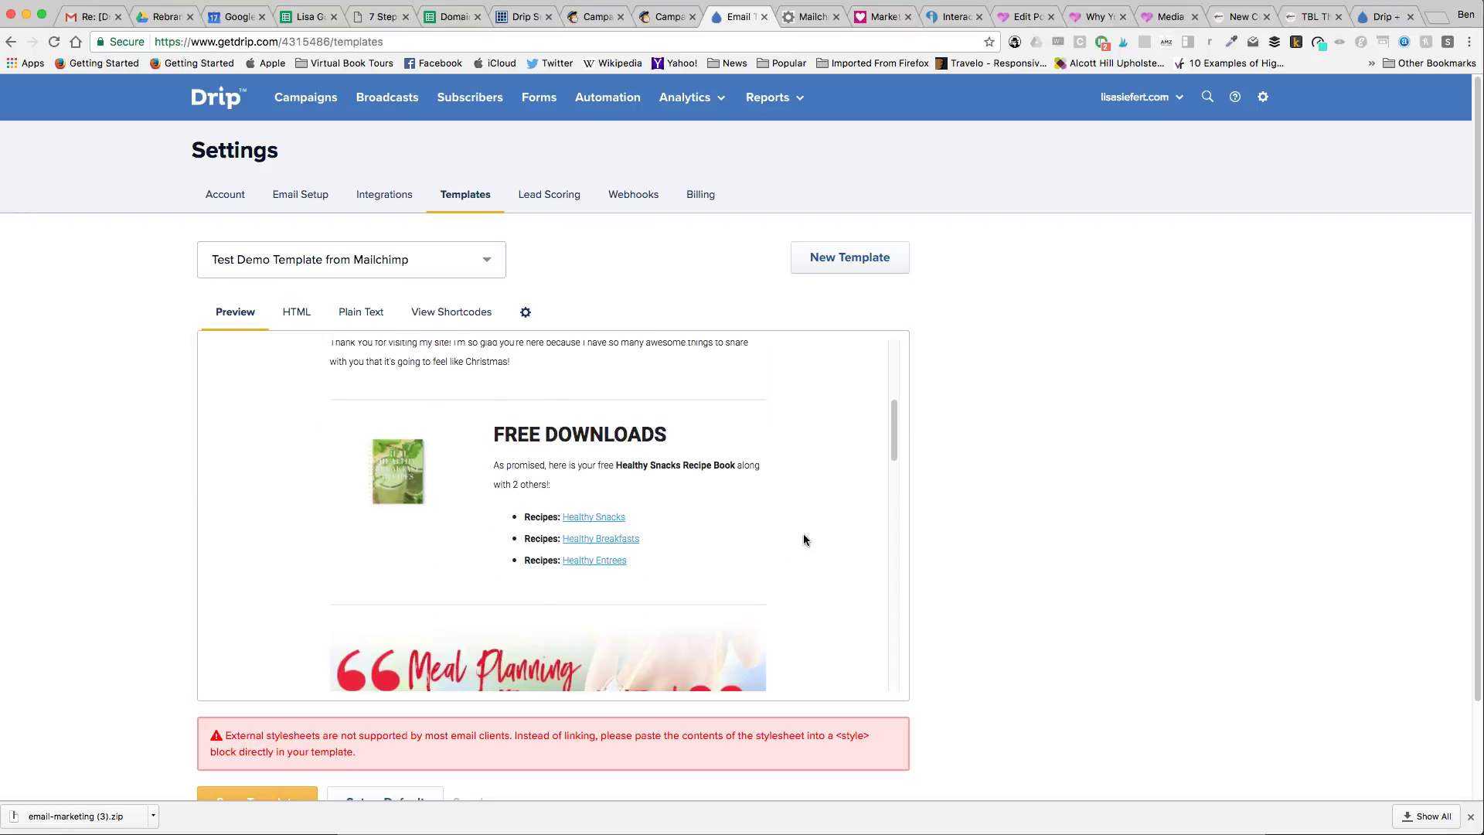
scroll(558, 549, "down", 5)
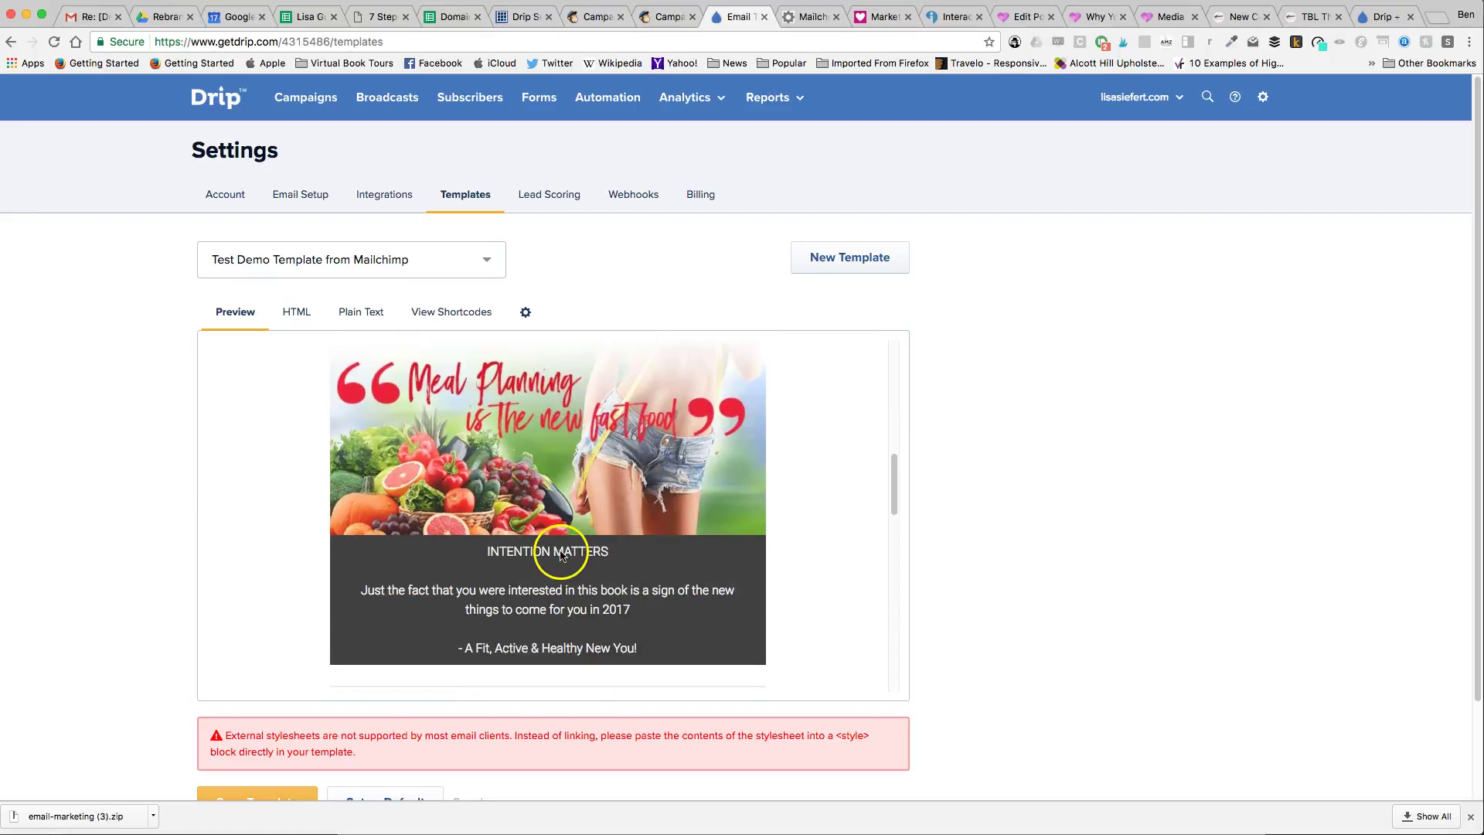
scroll(679, 541, "down", 1)
scroll(676, 544, "down", 15)
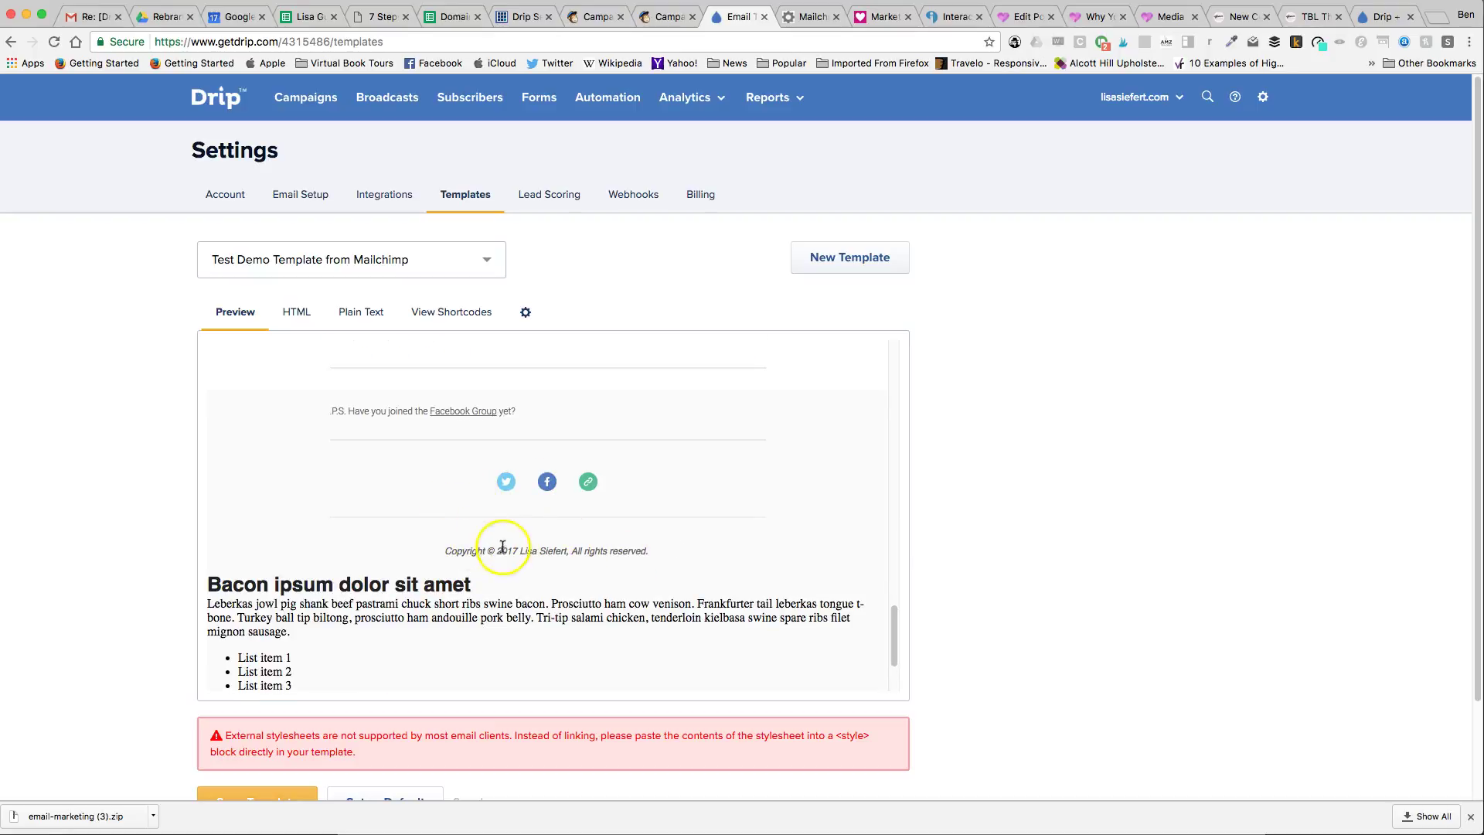
scroll(464, 564, "down", 2)
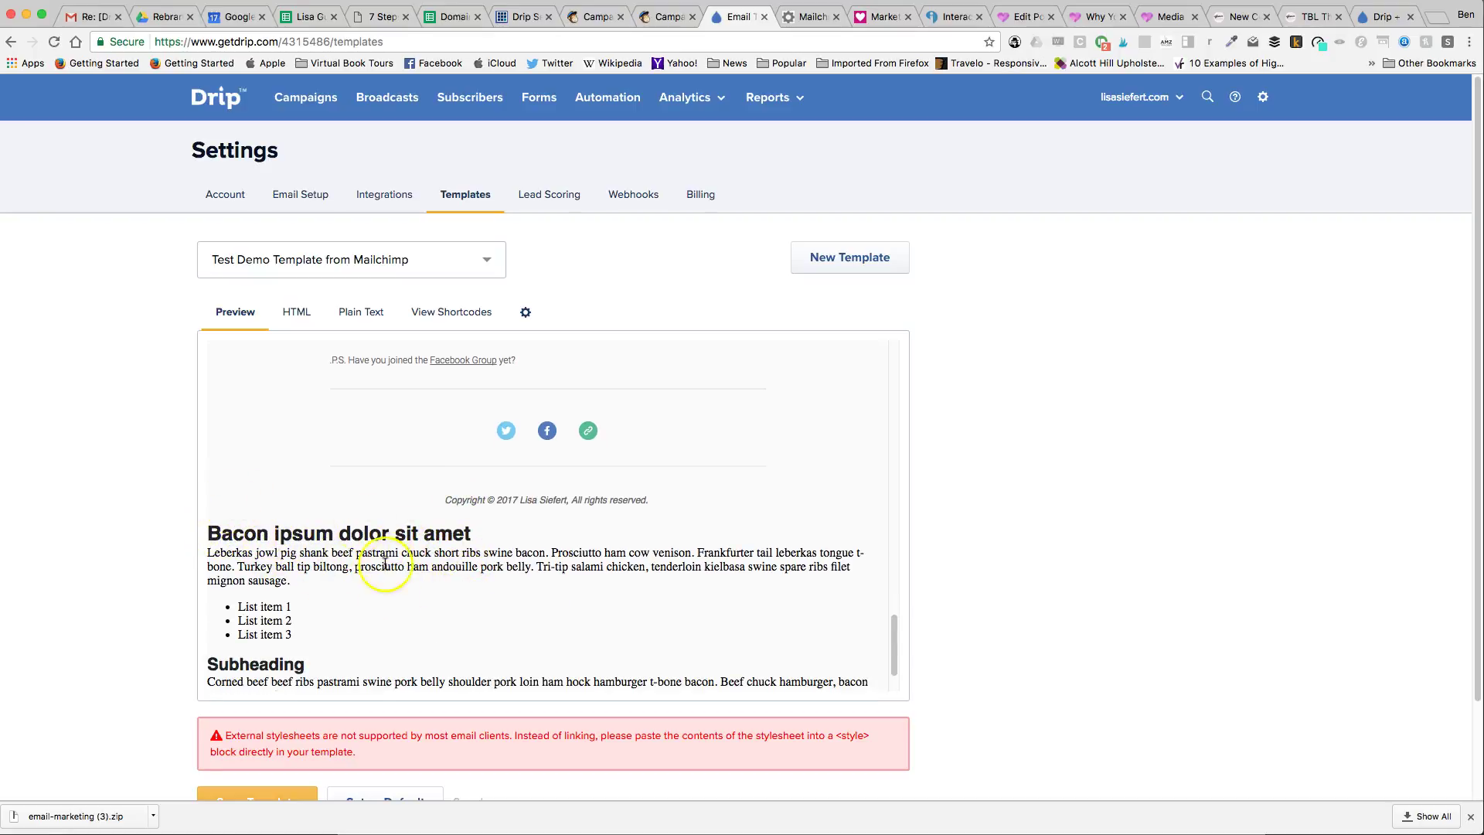
scroll(481, 663, "down", 3)
scroll(484, 663, "down", 1)
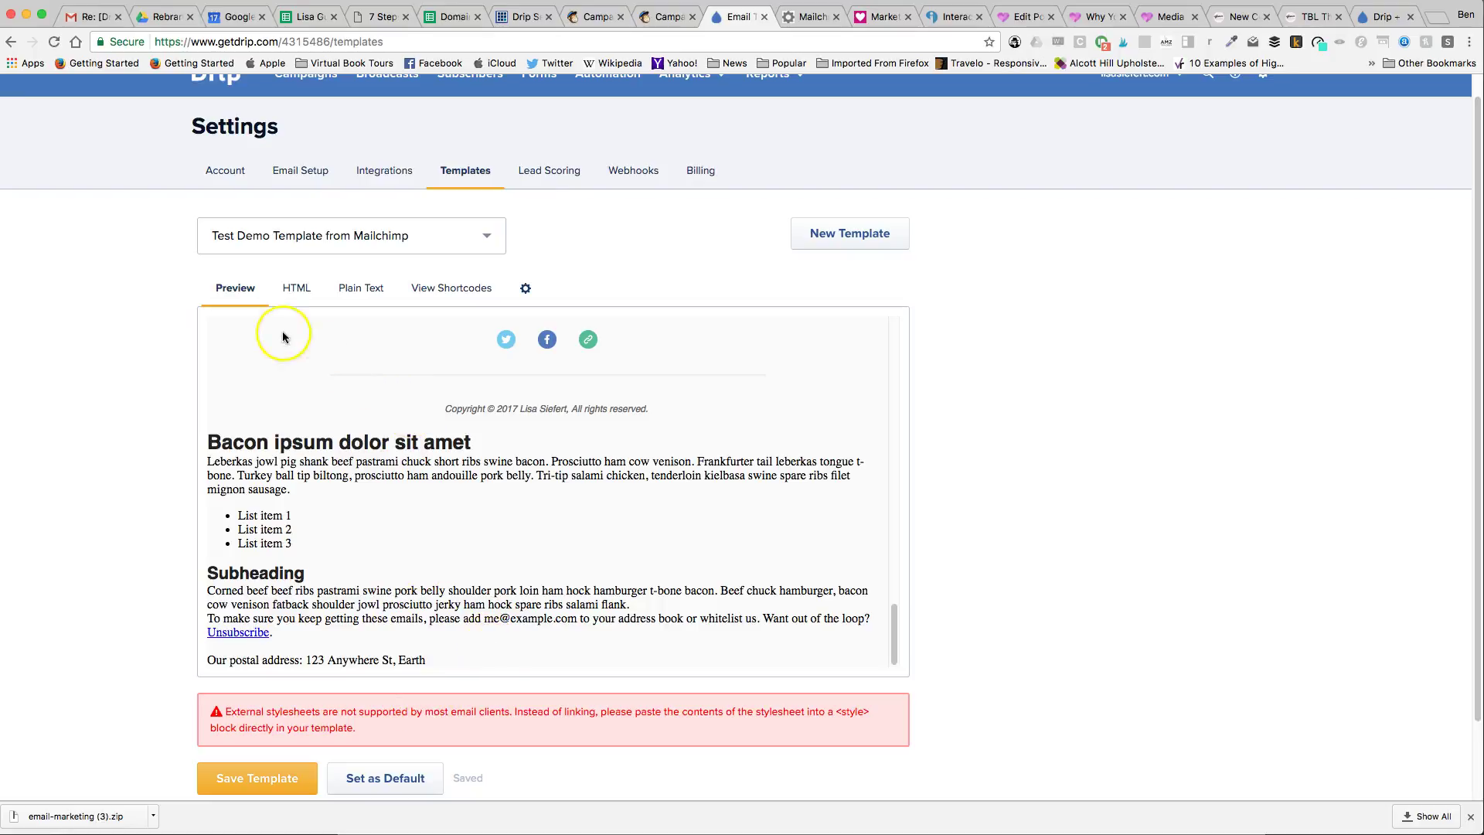
scroll(422, 440, "up", 4)
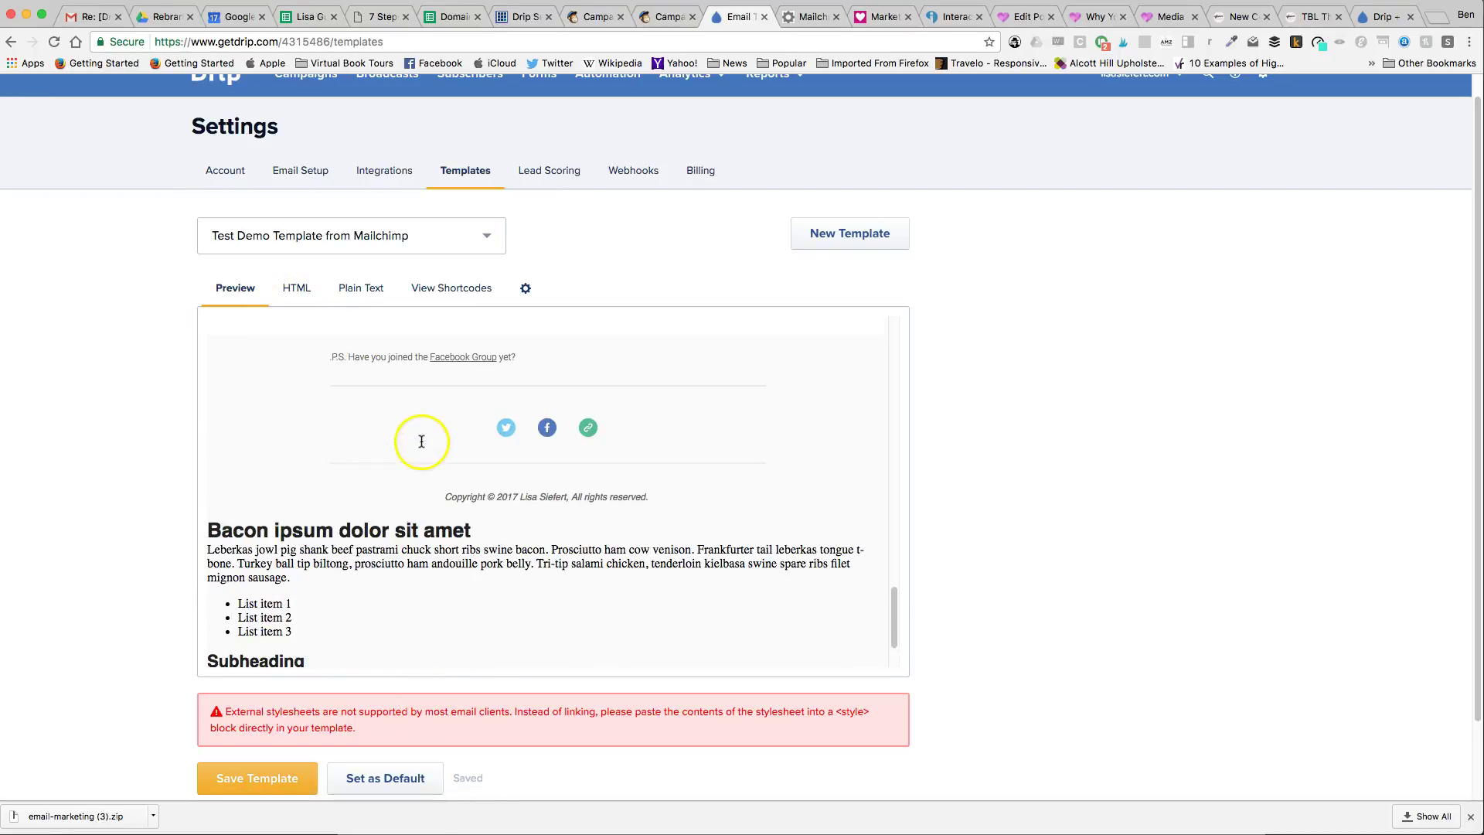
Return to the template's HTML code and scroll down to the caption and divider block markup.
left_click(294, 287)
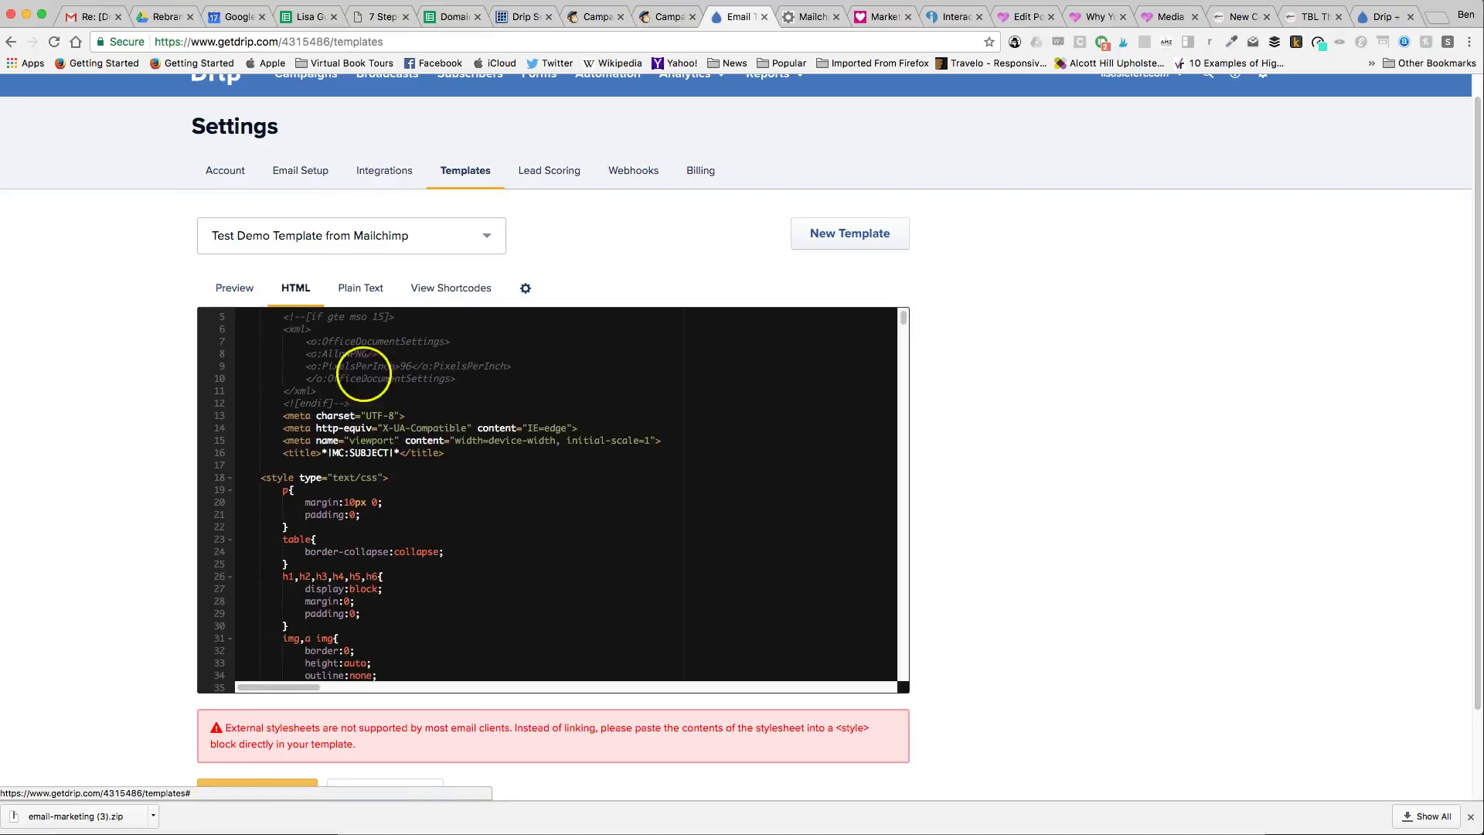
scroll(367, 456, "down", 20)
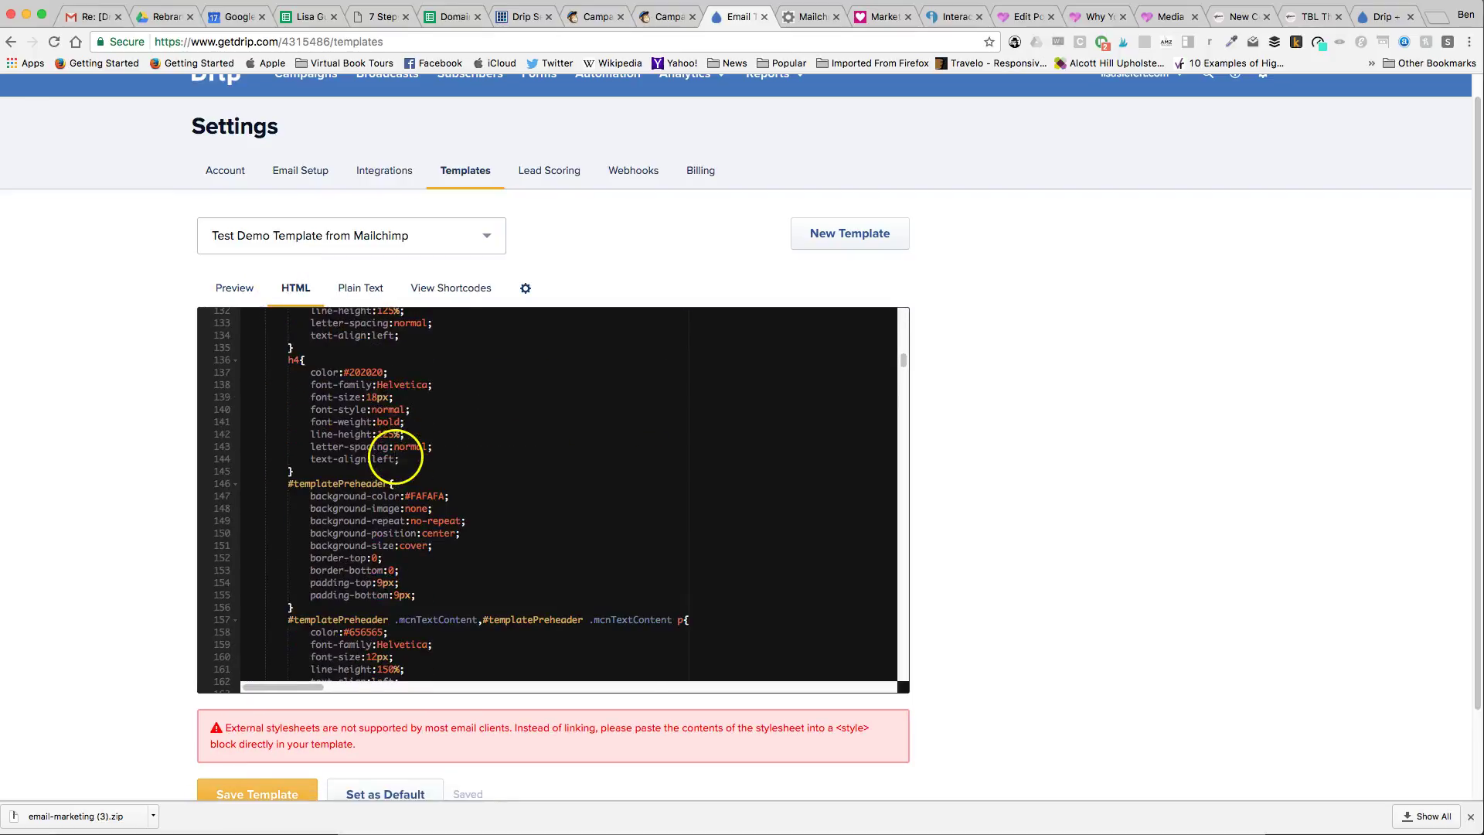
scroll(394, 456, "down", 20)
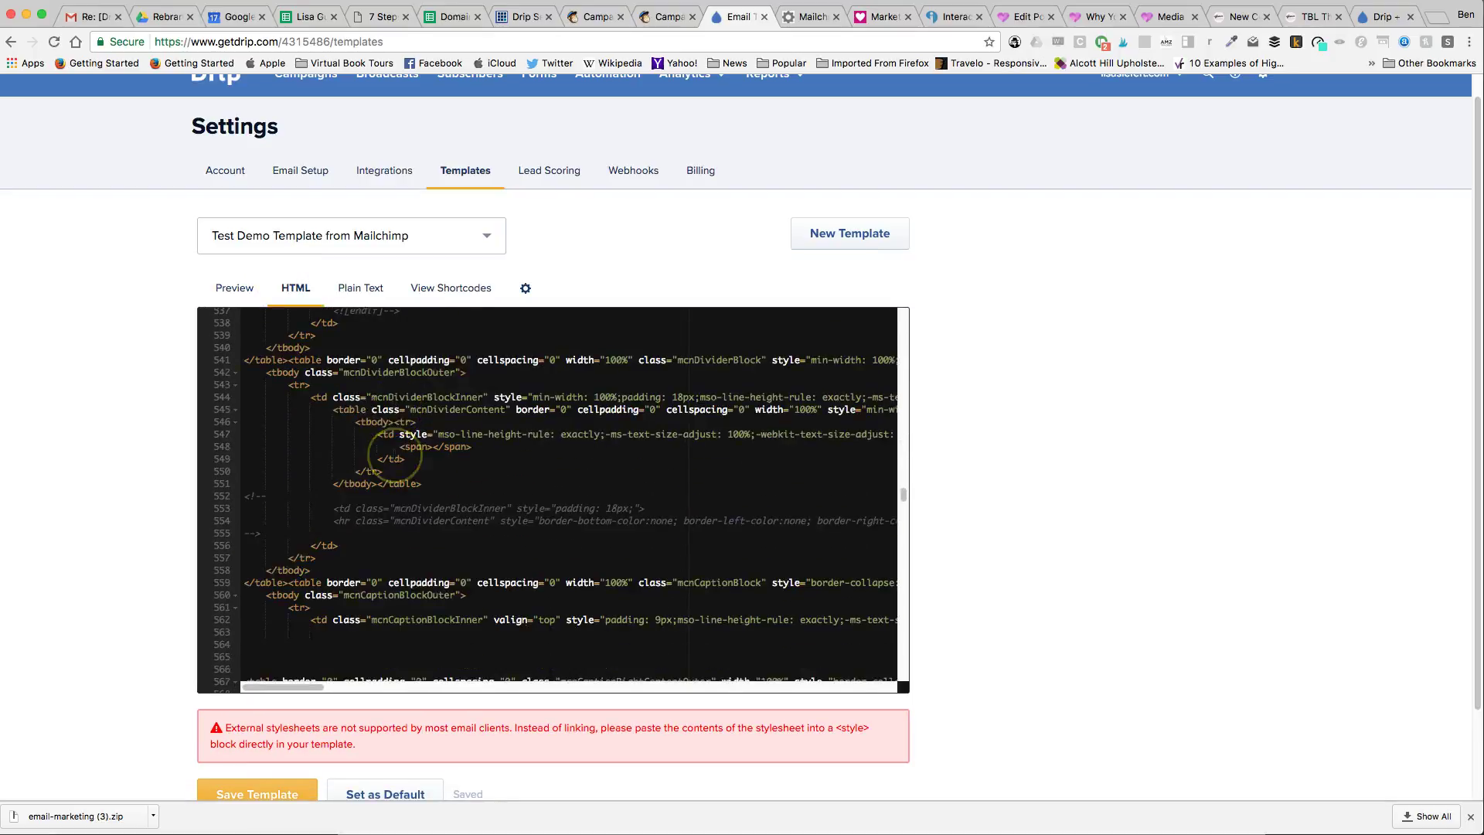
scroll(394, 456, "down", 20)
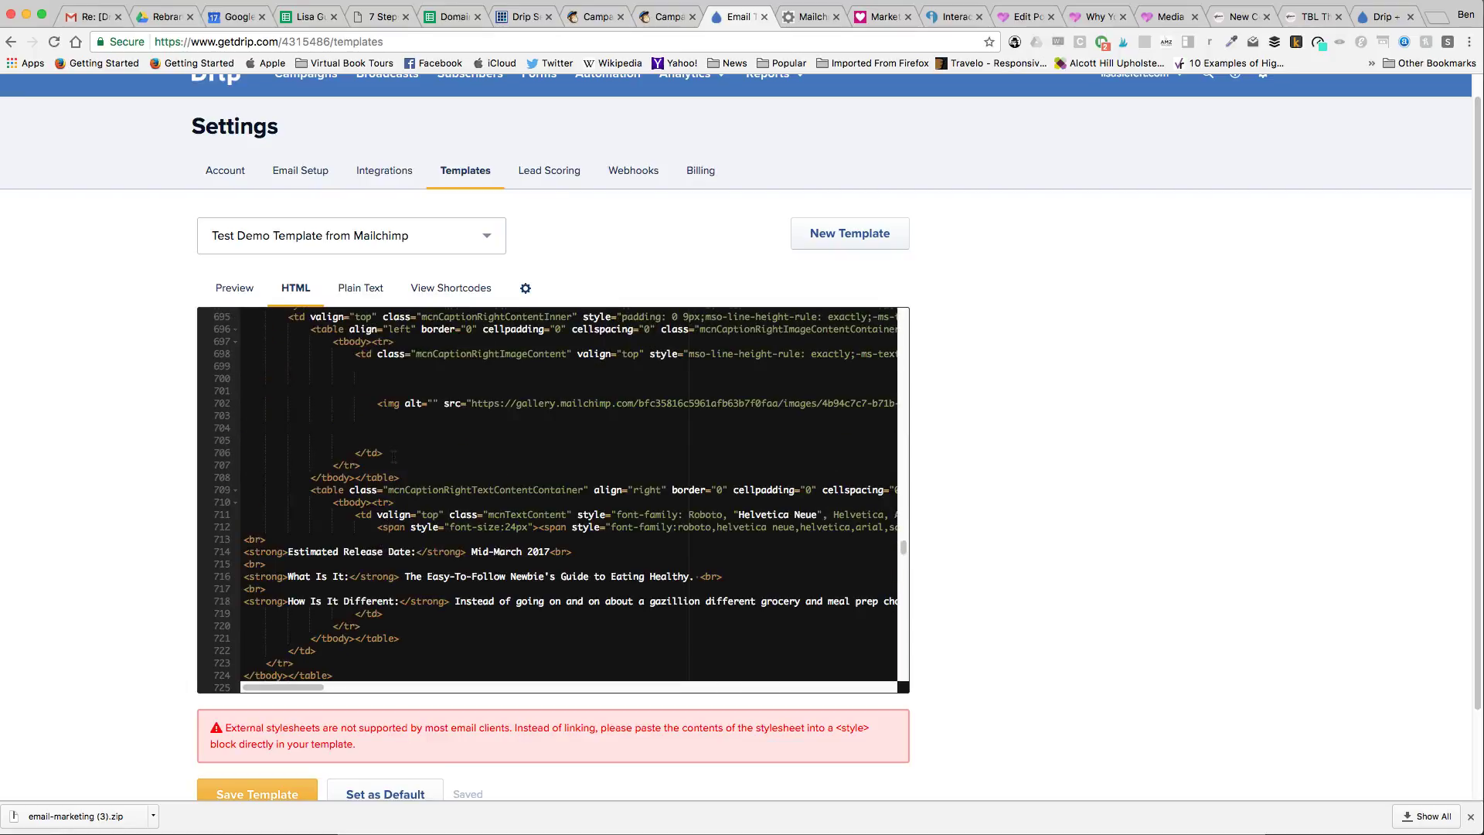
scroll(395, 456, "down", 5)
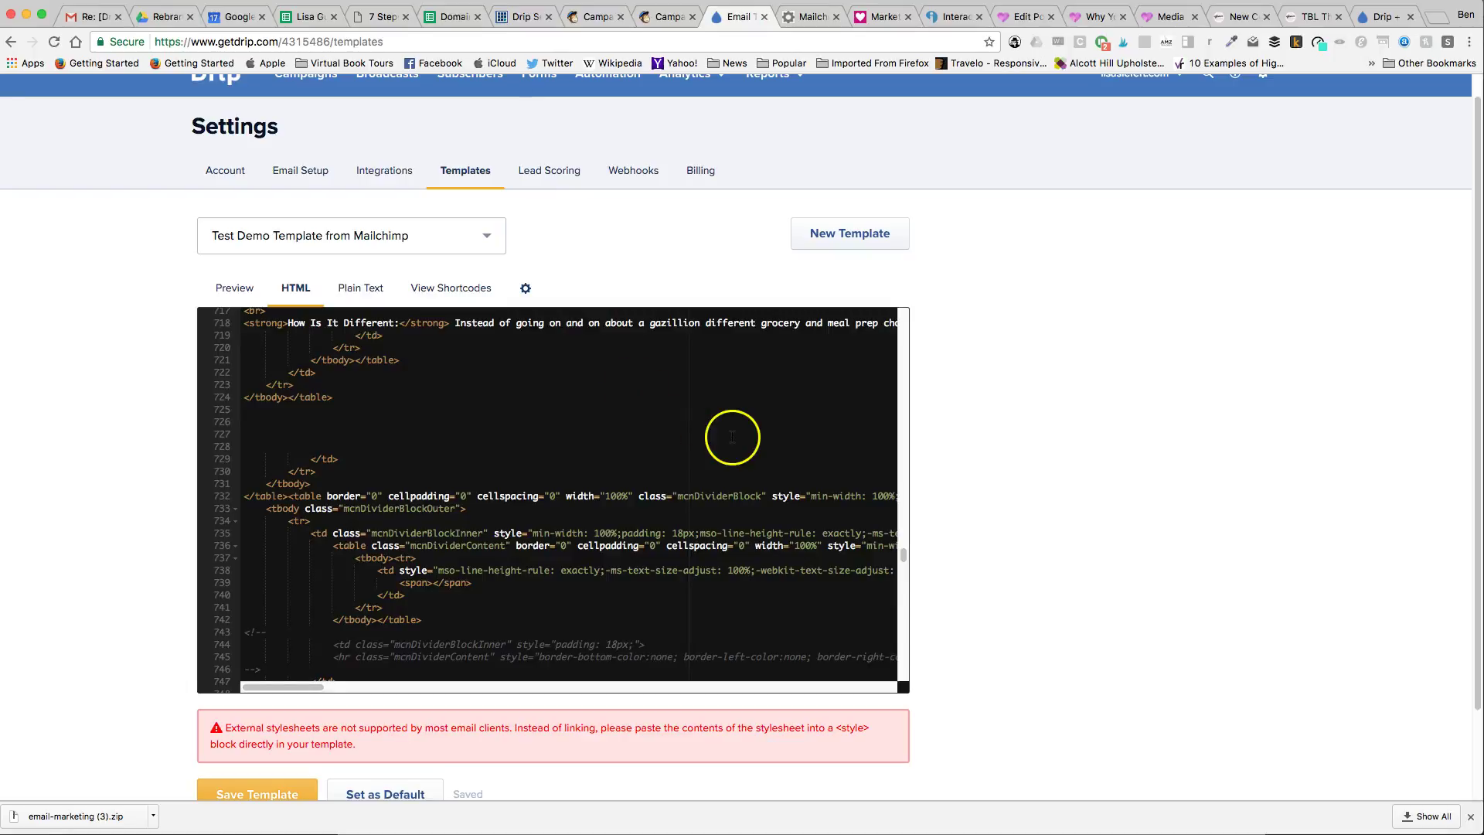
scroll(706, 471, "down", 5)
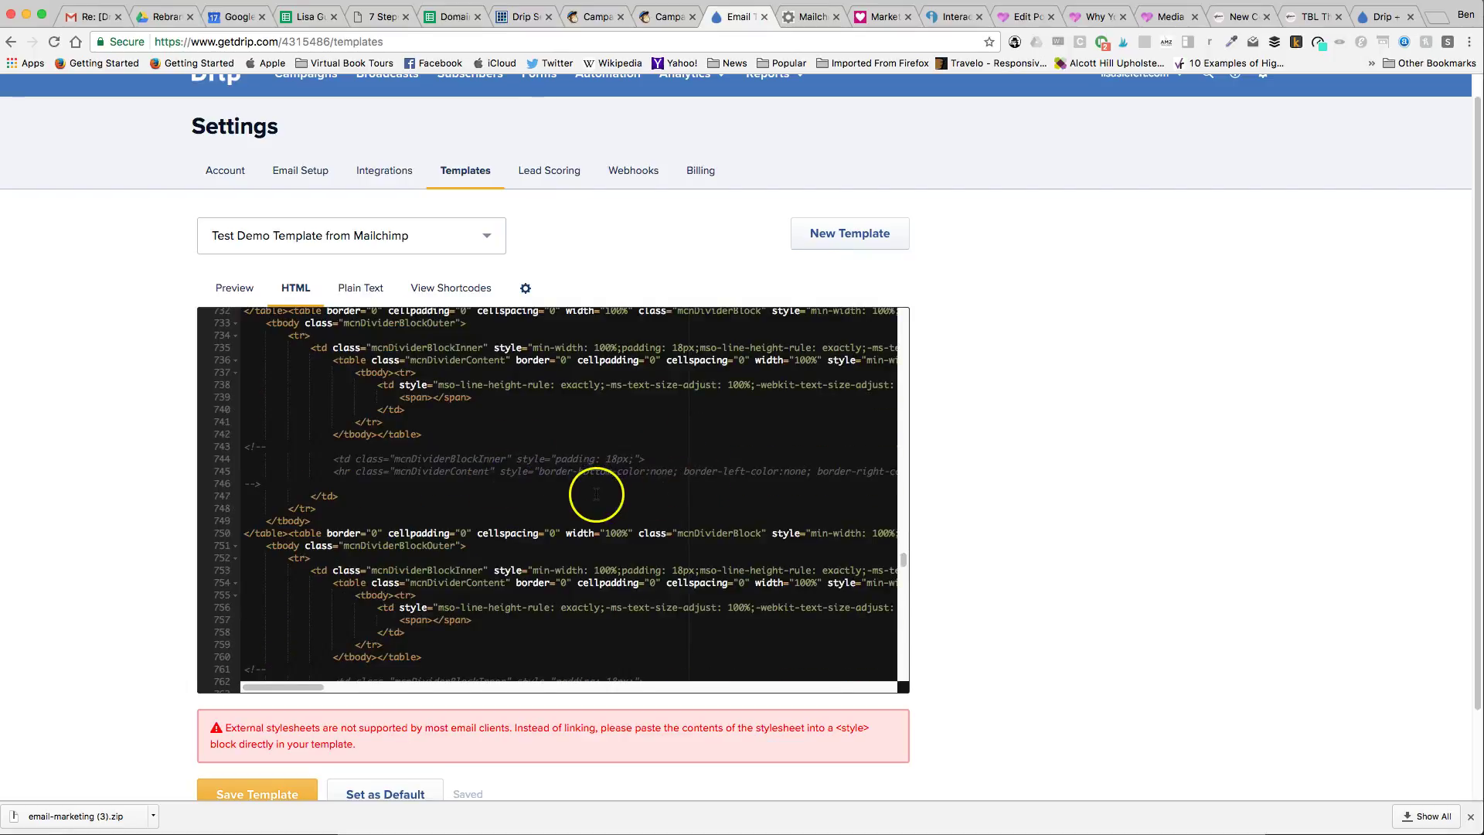
left_click(661, 17)
Open the High Fives page's eepurl share link in a new tab and review the archived campaign email.
left_click(596, 17)
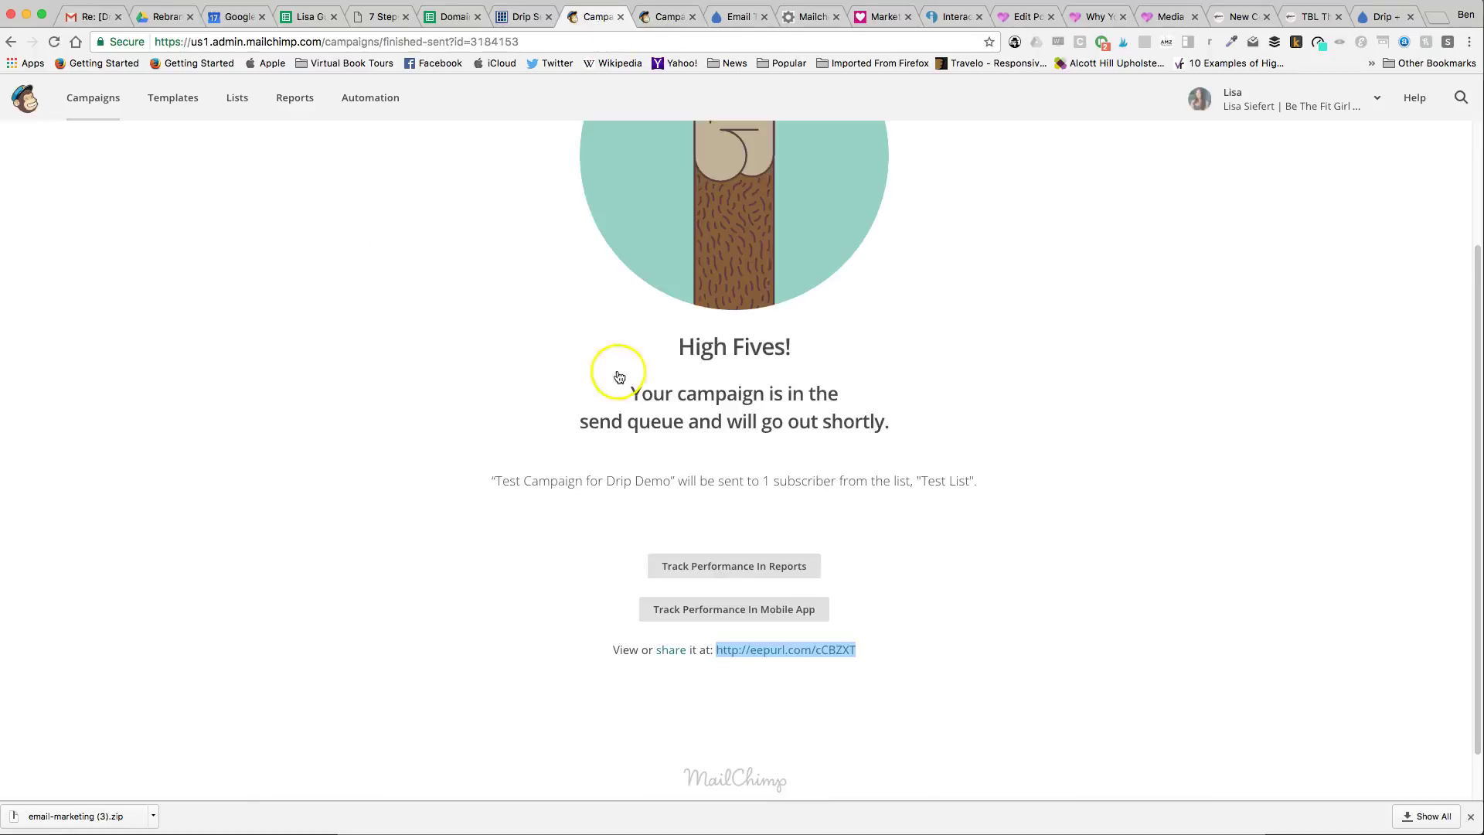
right_click(761, 658)
left_click(777, 662)
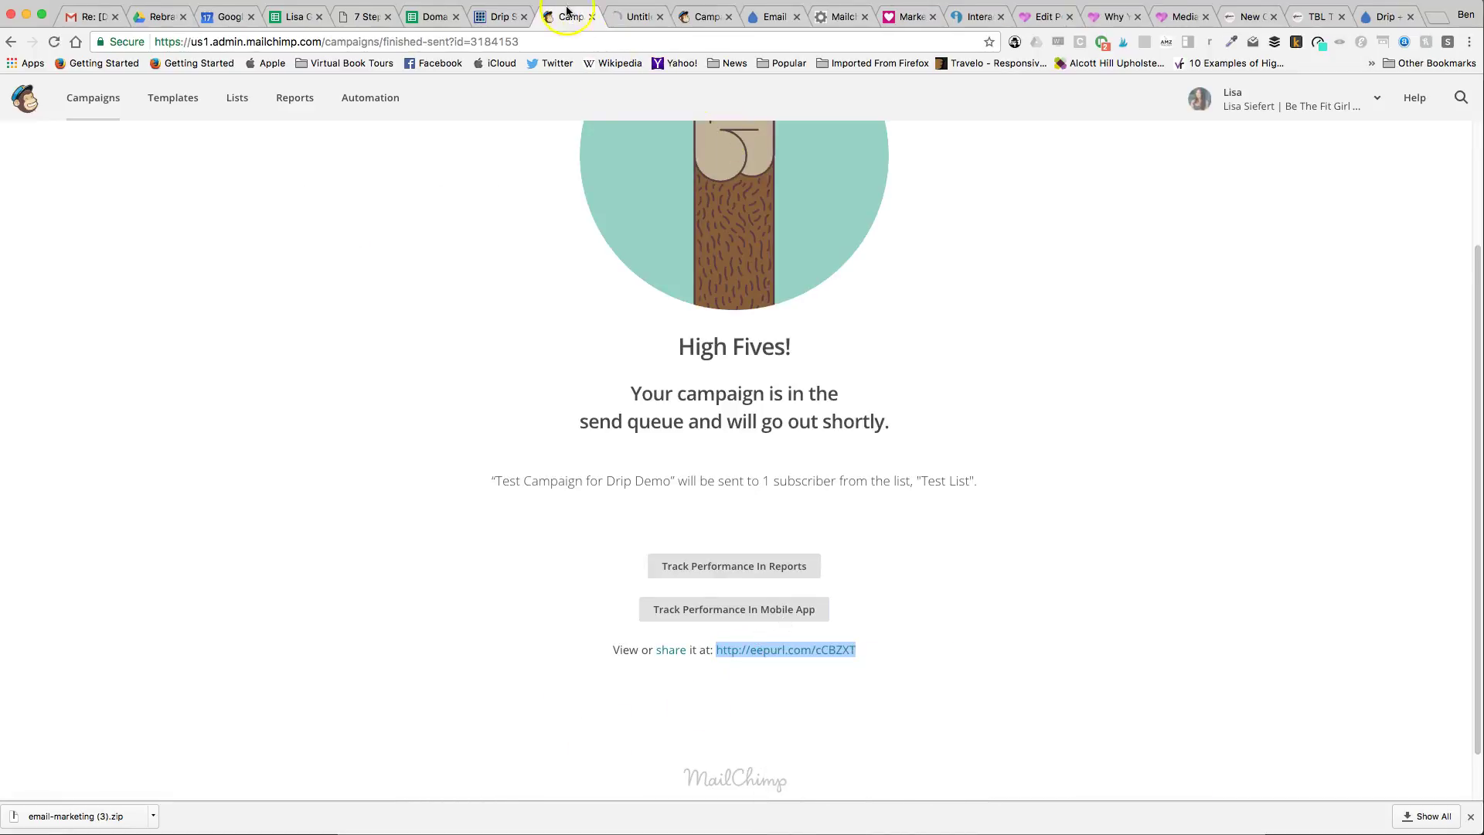
left_click(641, 17)
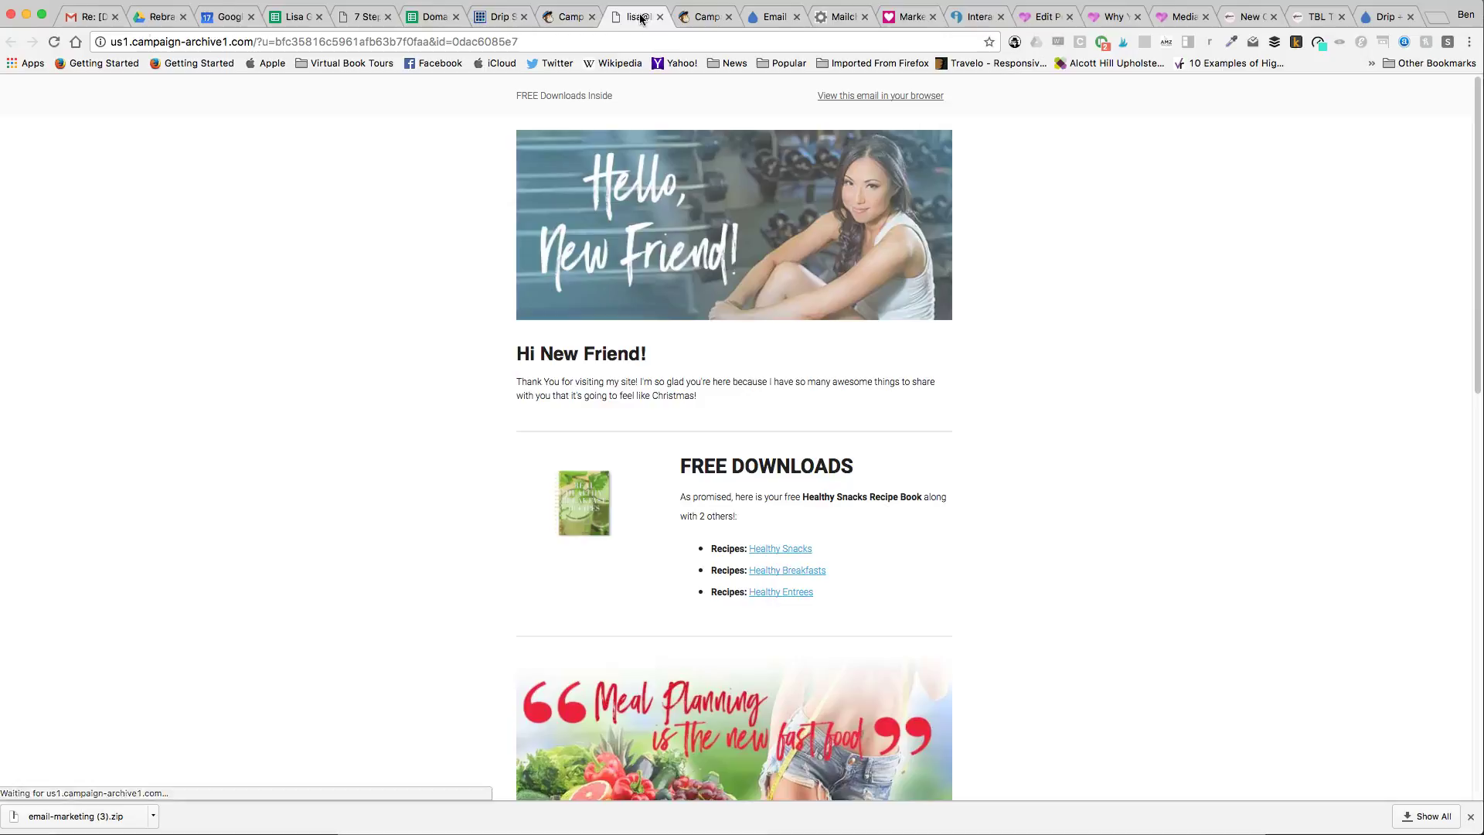
scroll(758, 348, "down", 10)
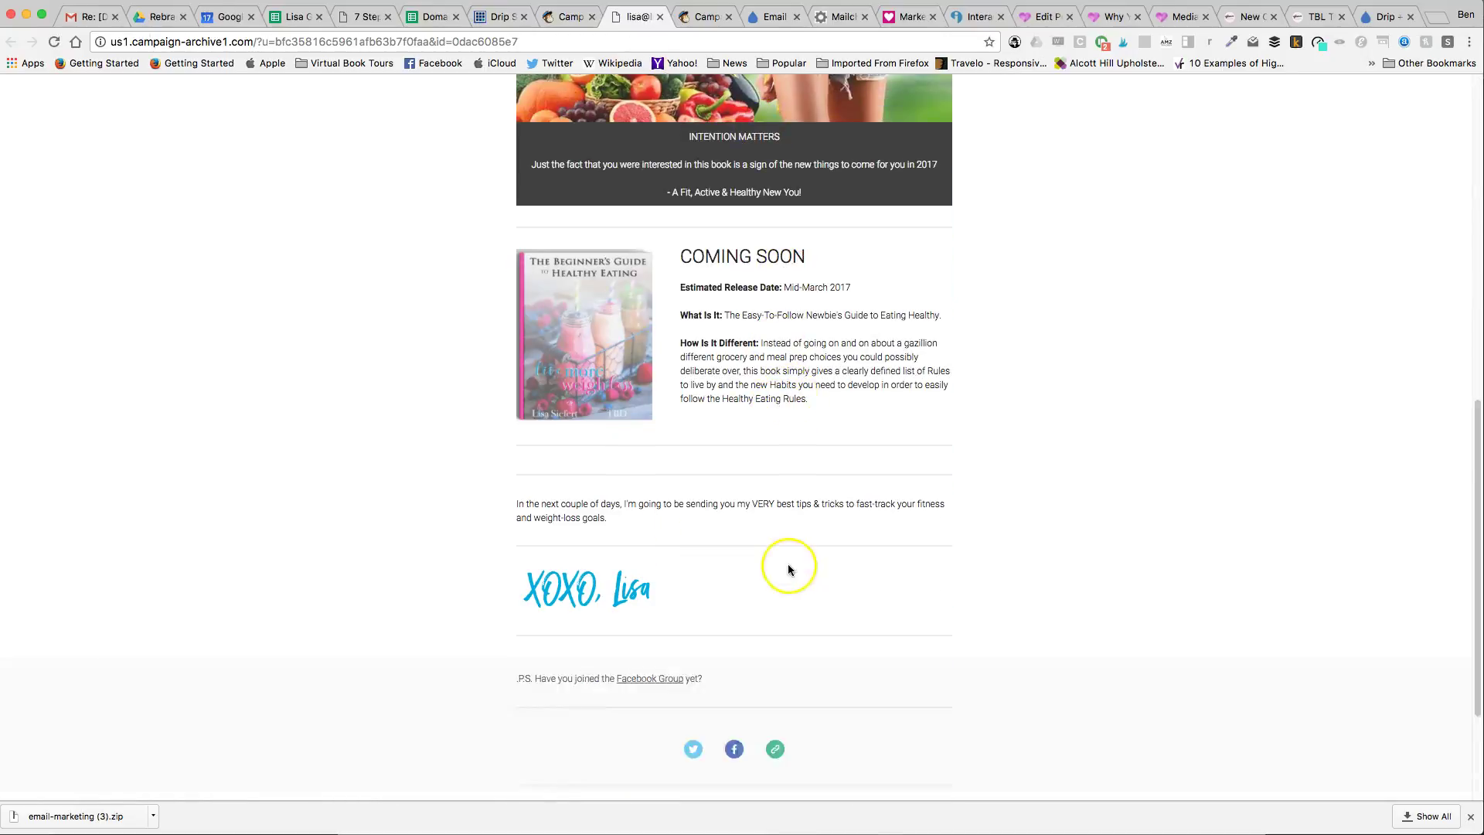
scroll(789, 569, "down", 5)
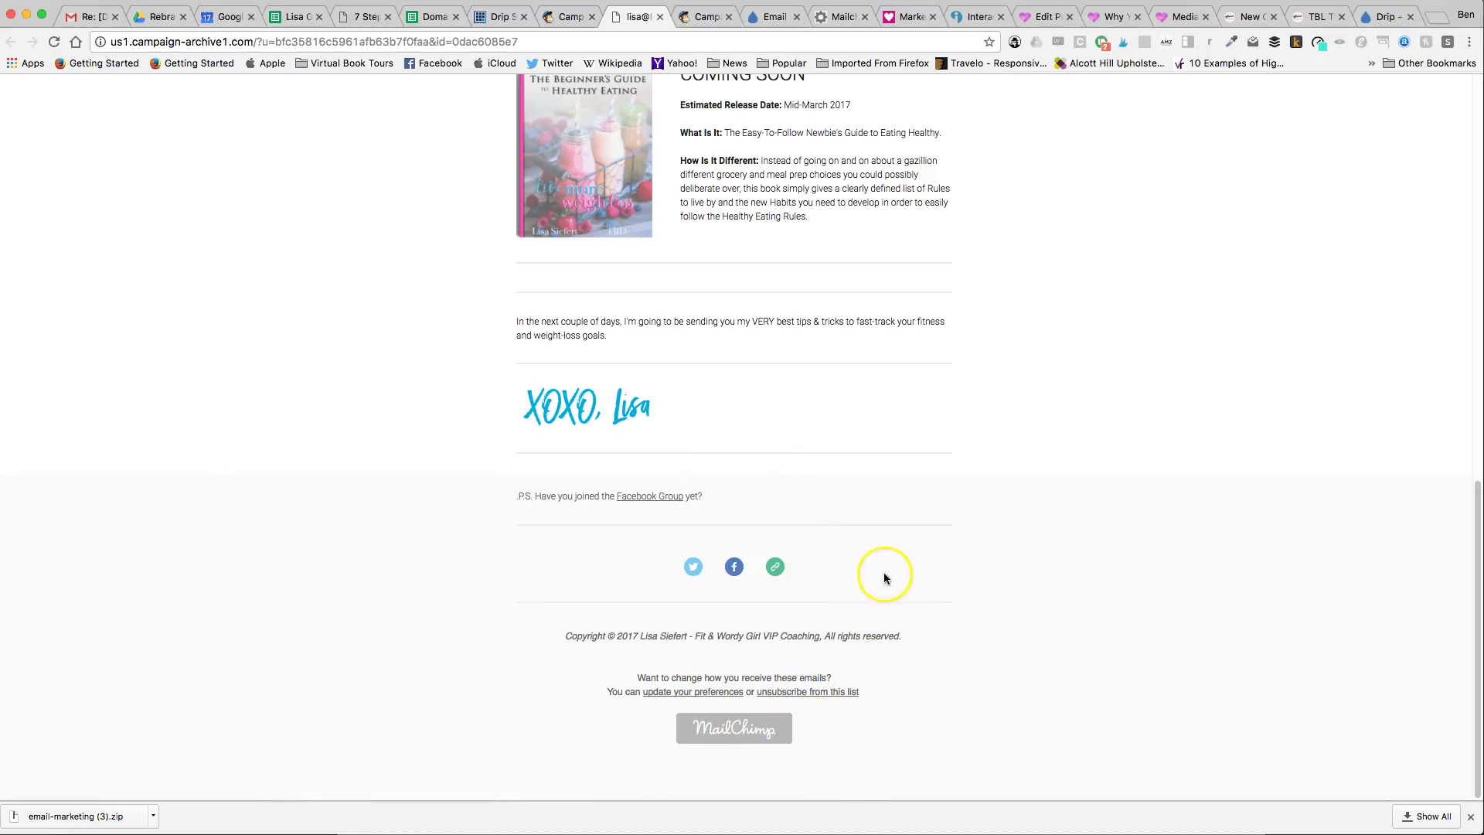
left_click(772, 17)
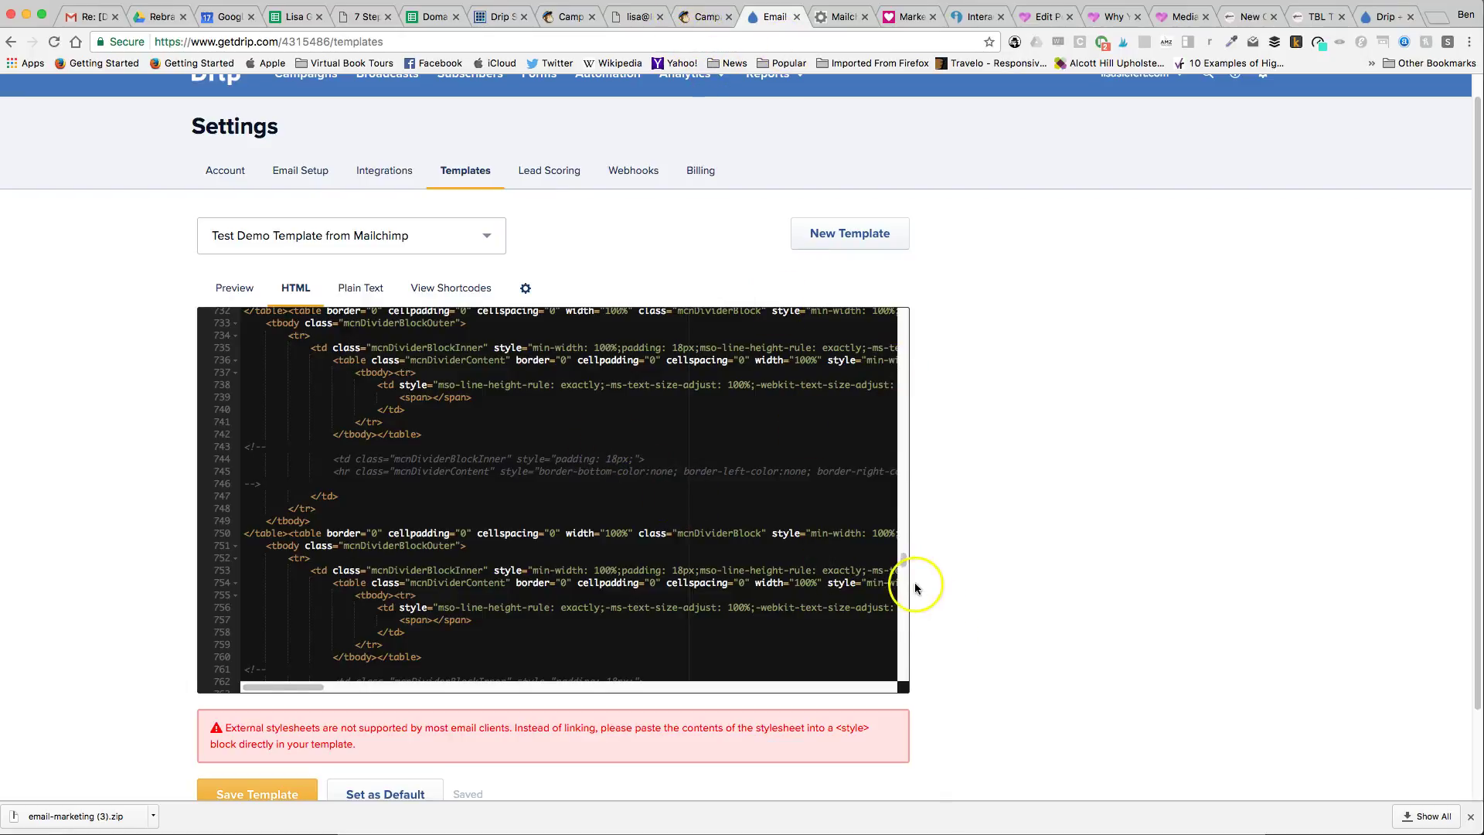
Leave the template HTML and go to Drip's Broadcasts overview page.
scroll(876, 638, "down", 5)
scroll(371, 329, "up", 10)
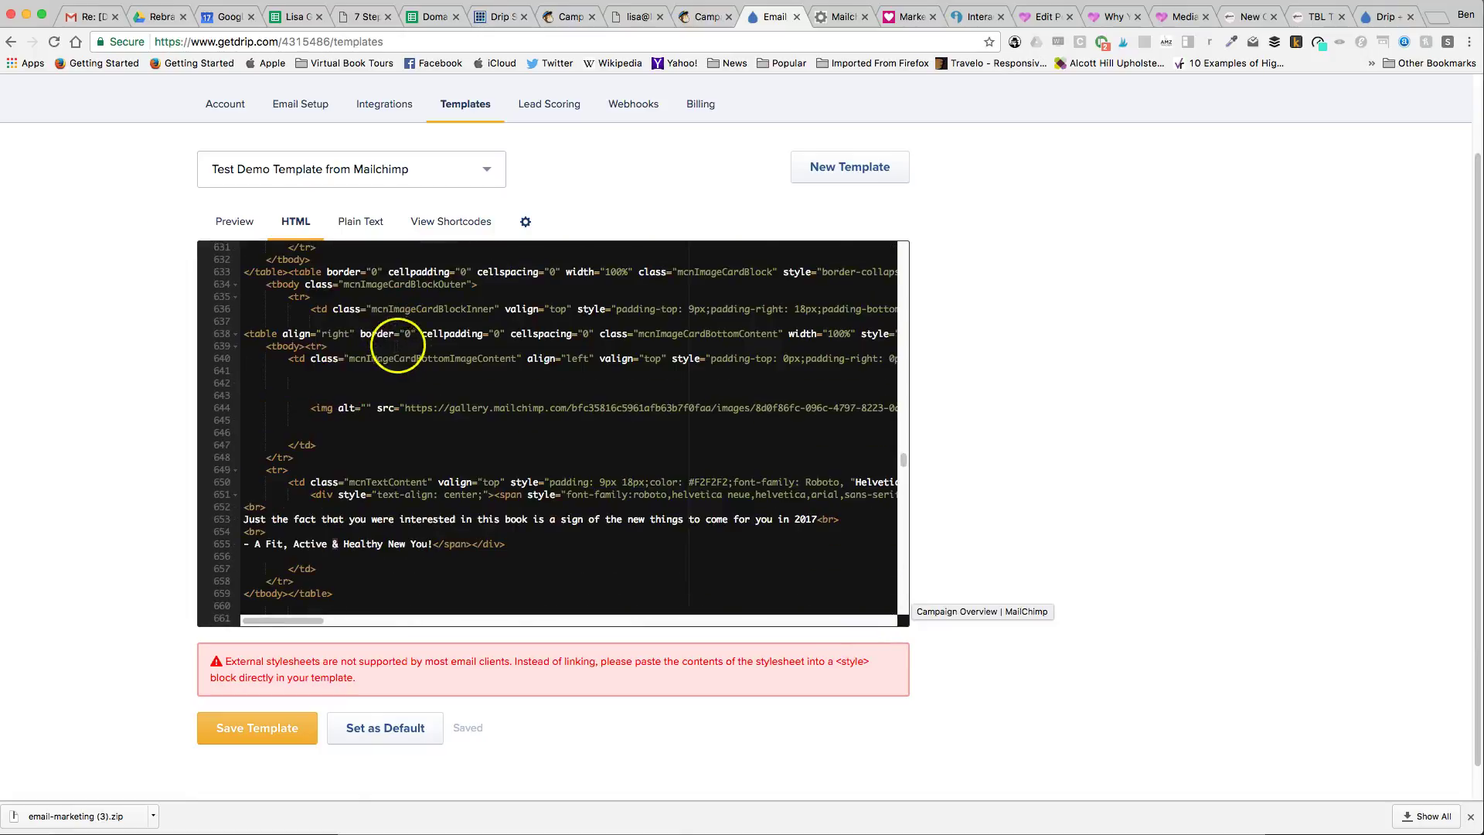
scroll(951, 320, "up", 3)
scroll(242, 692, "down", 5)
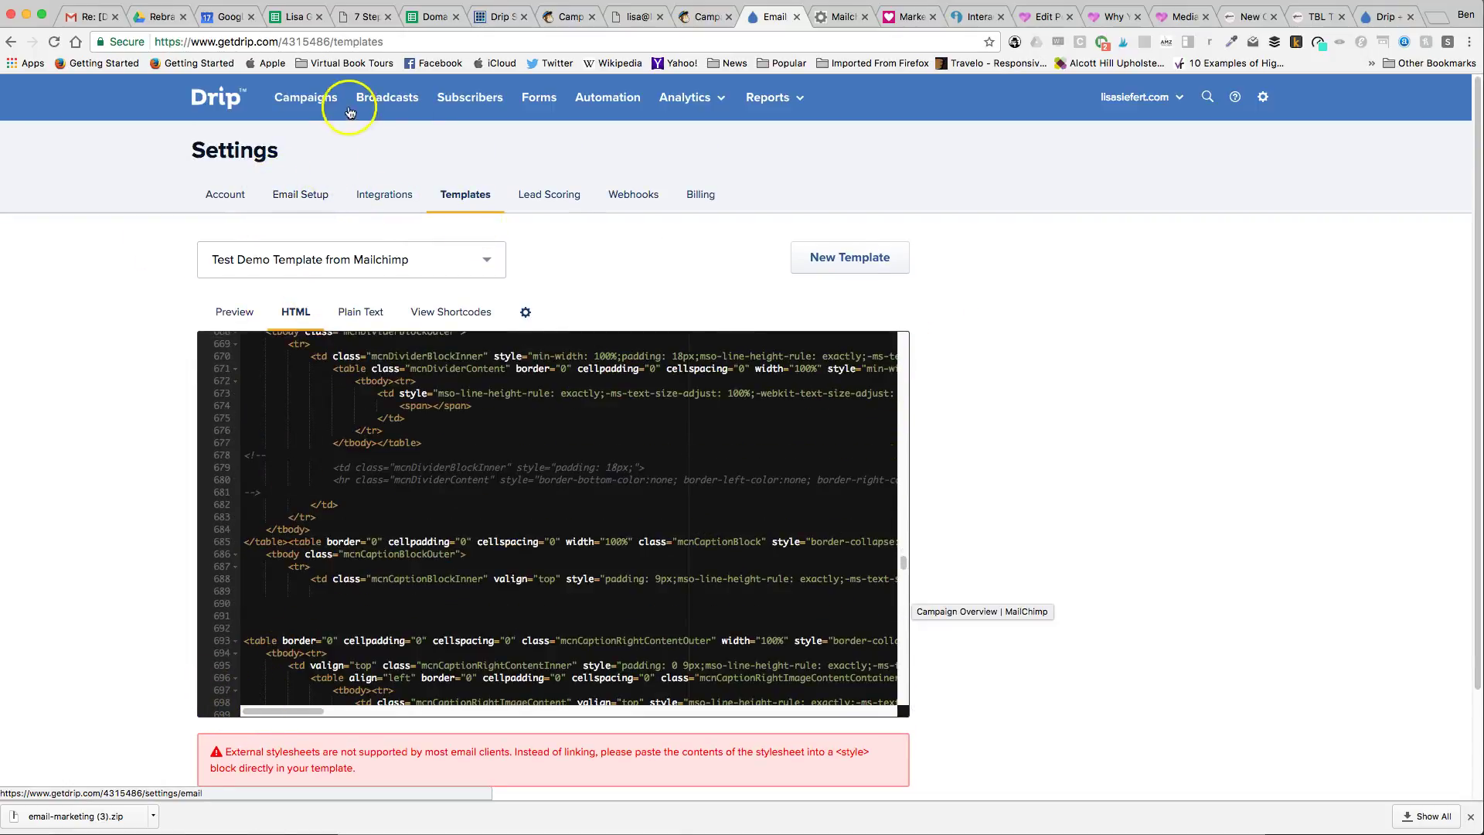
left_click(317, 99)
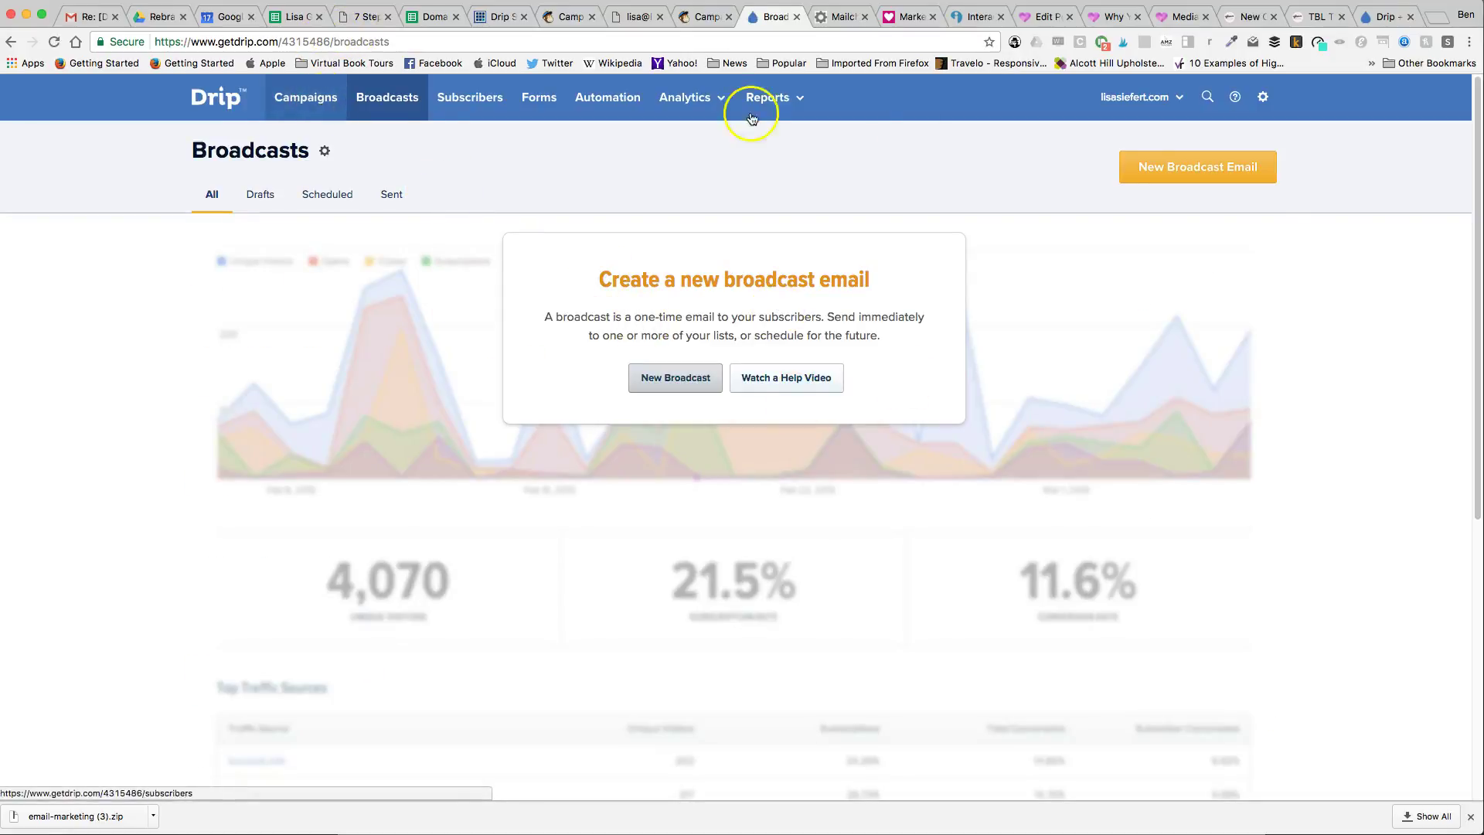
Create the Test Broadcast draft and open the template gallery from its email preview.
left_click(1187, 163)
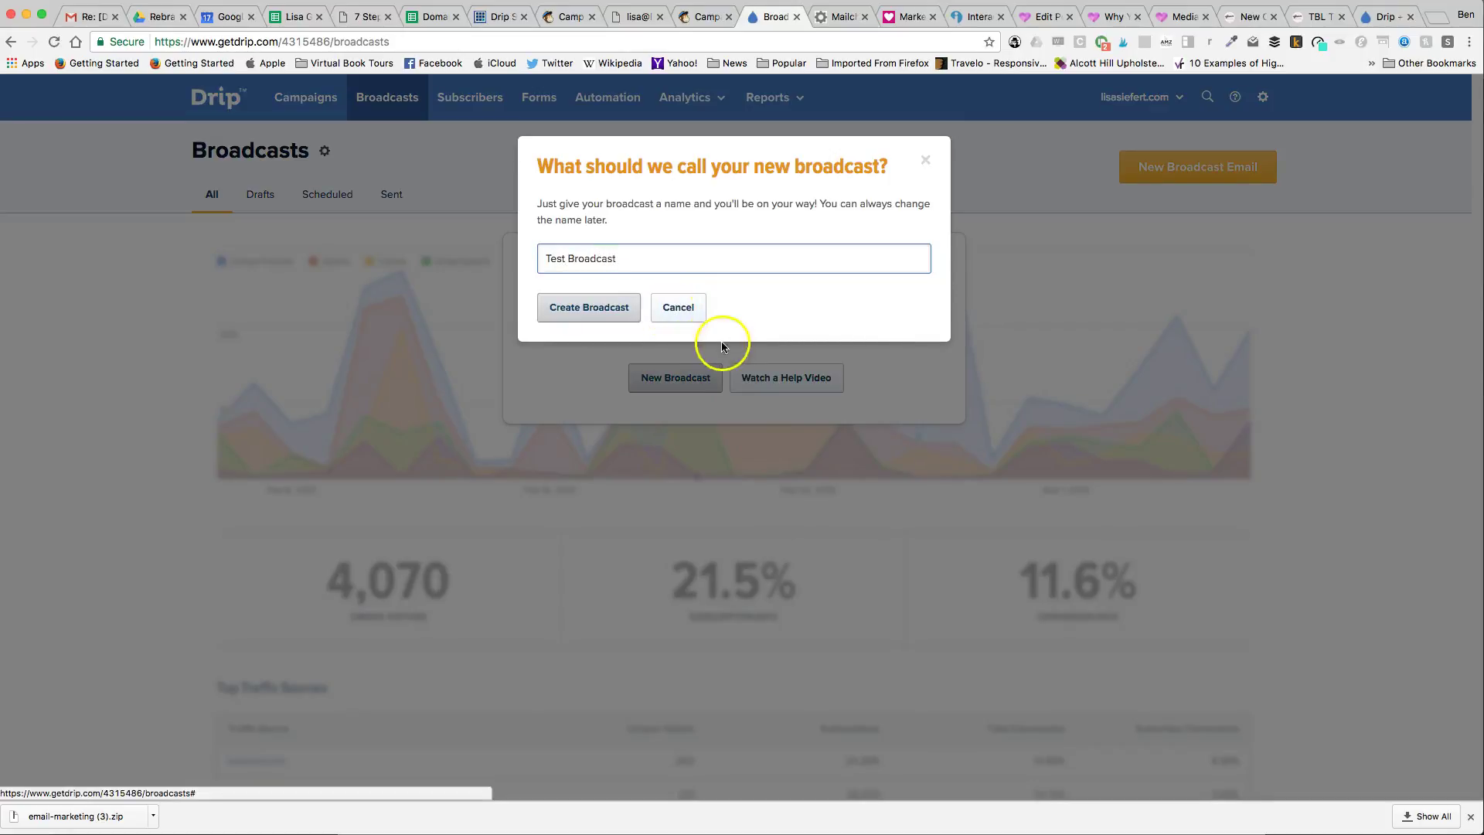
left_click(578, 313)
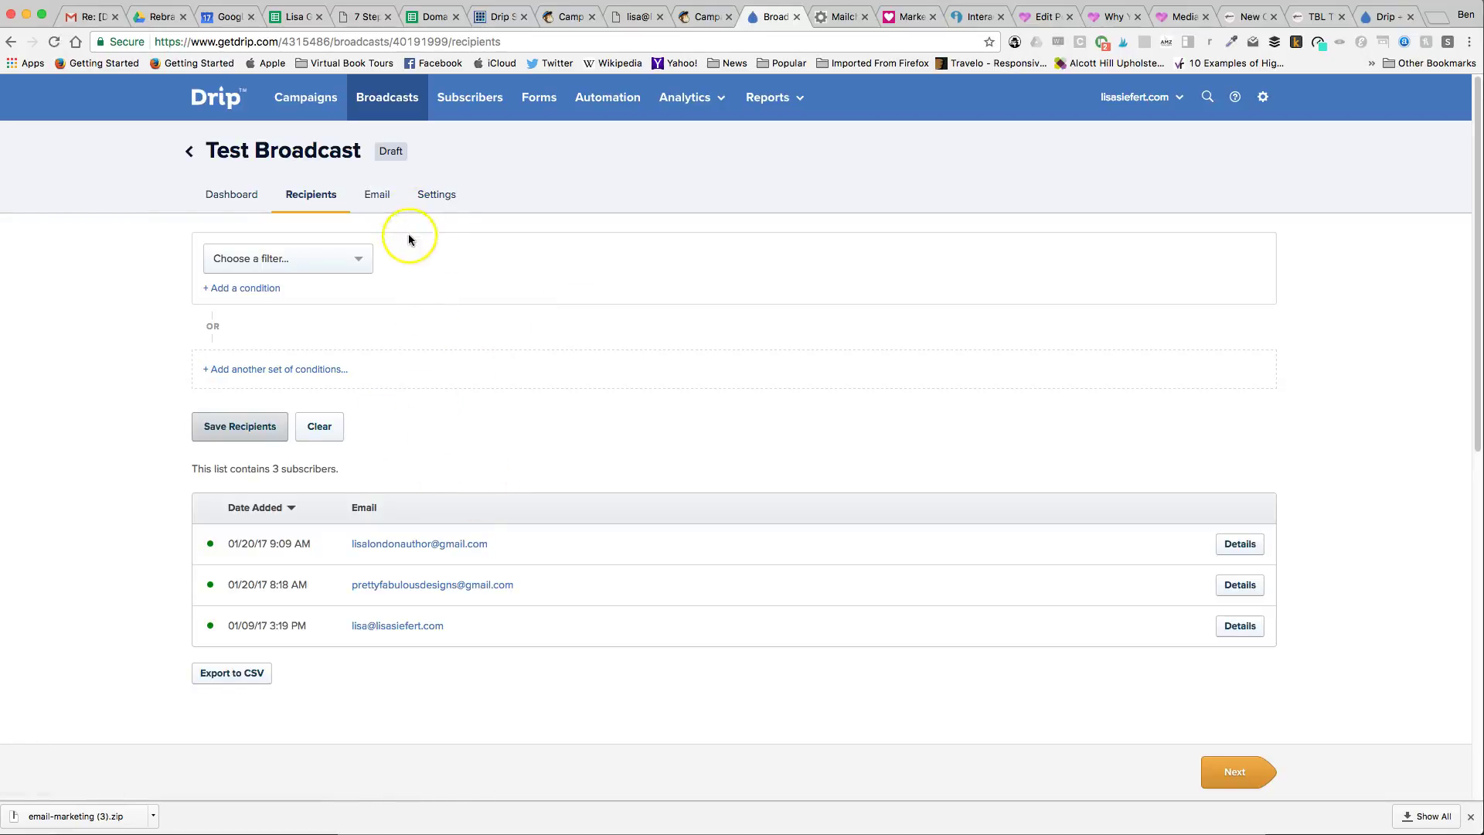
left_click(372, 196)
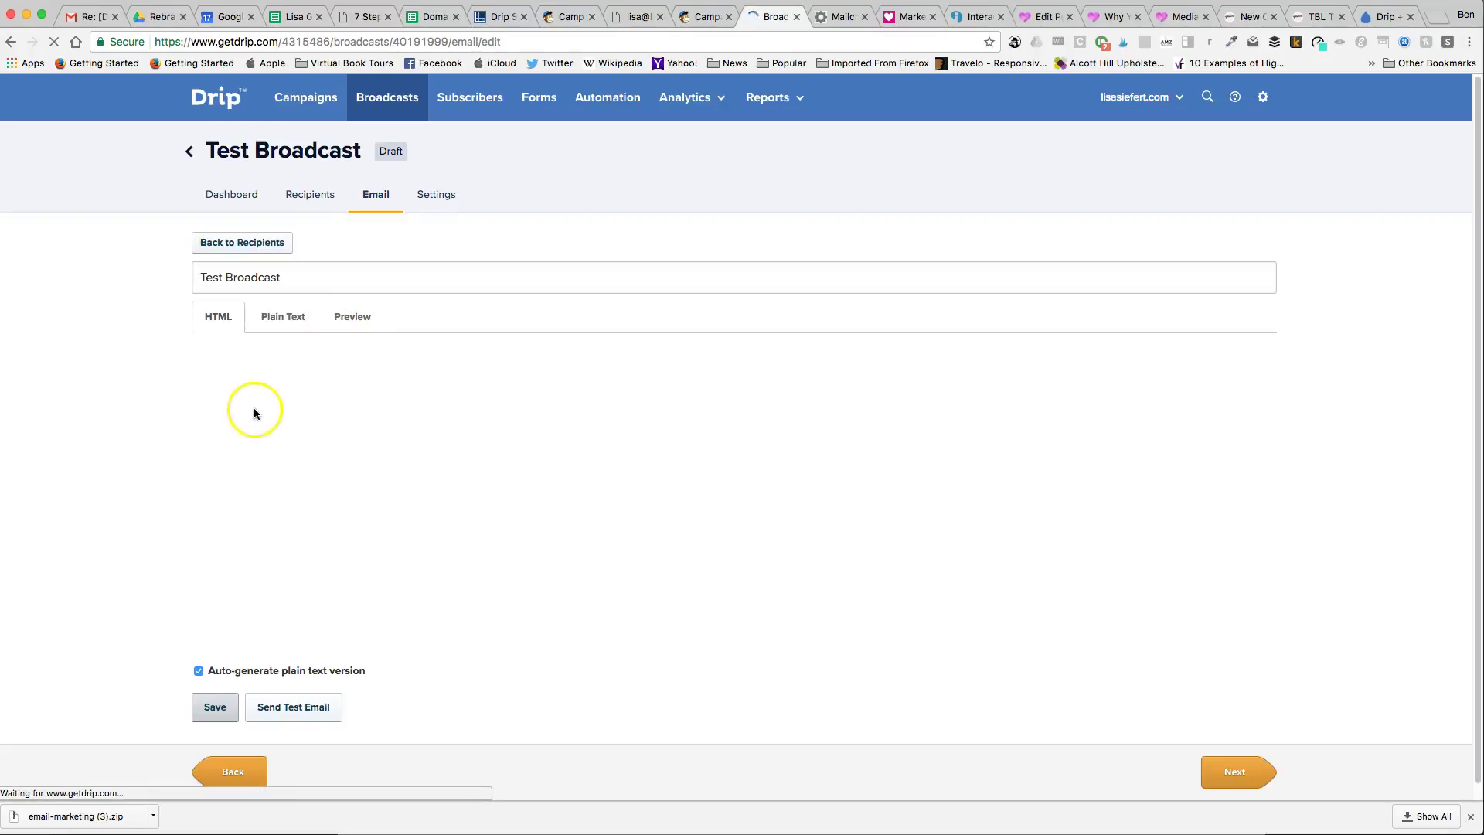
left_click(361, 321)
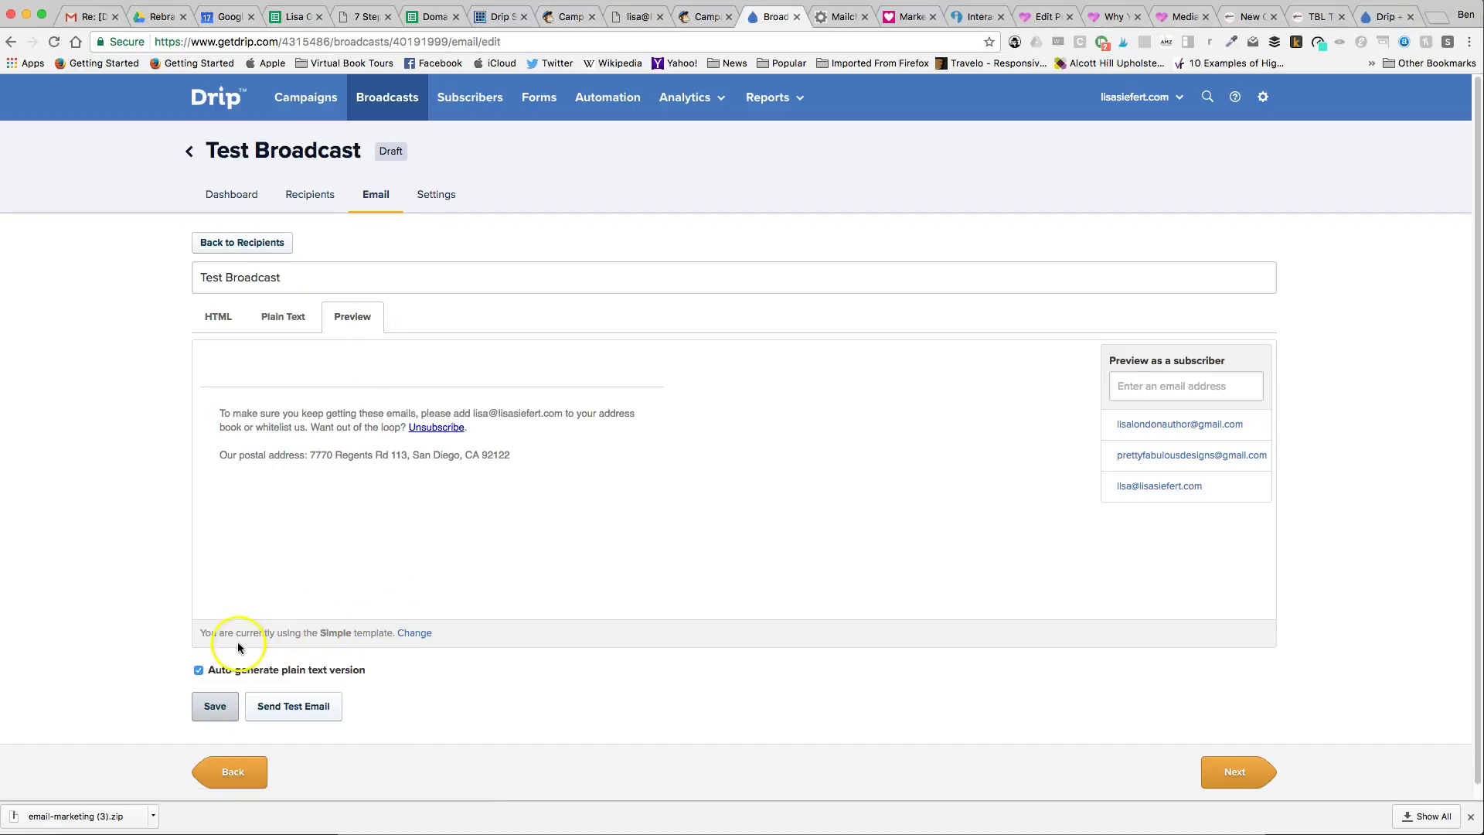
left_click(409, 632)
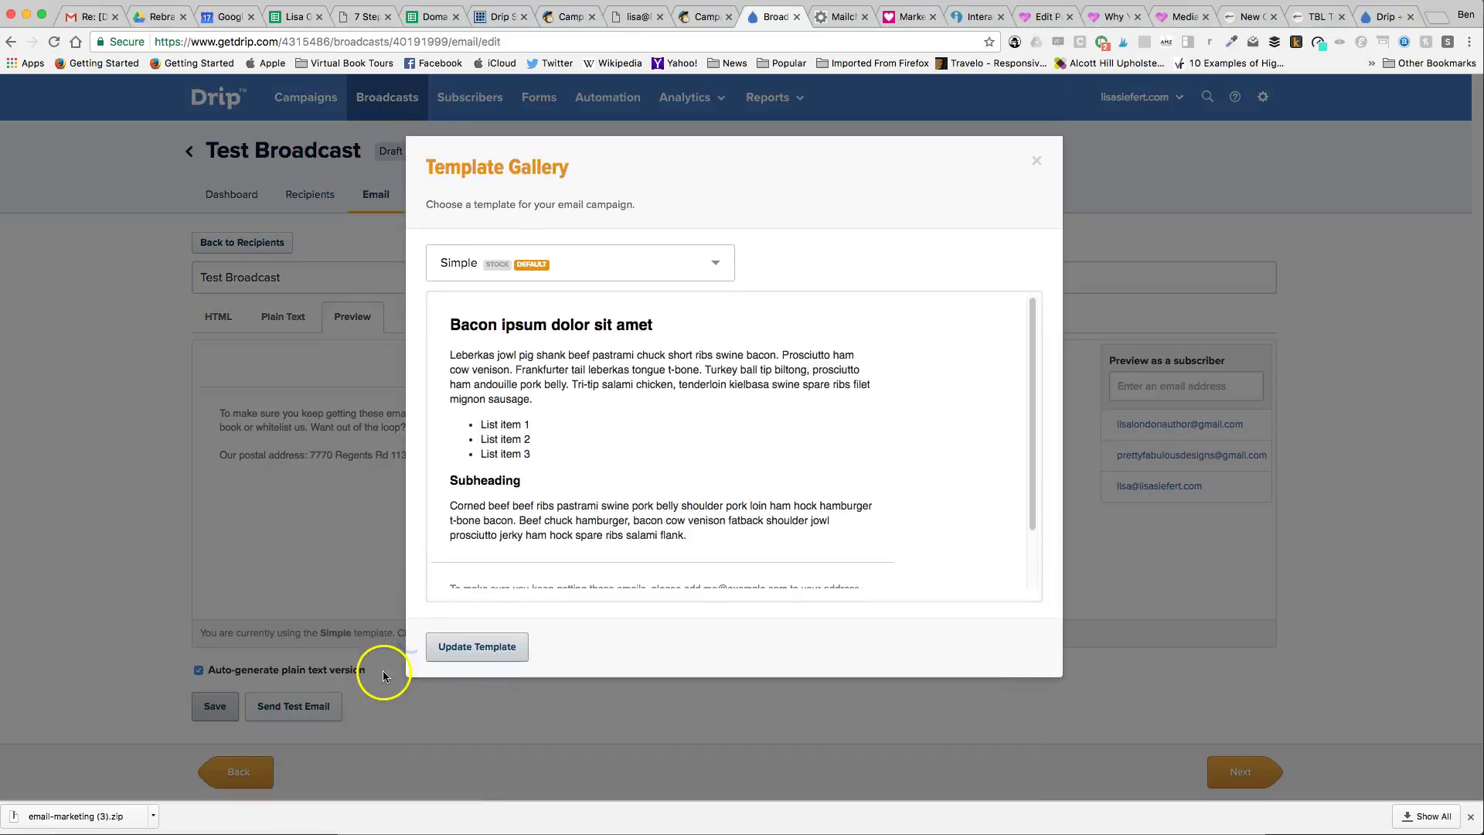
Apply Test Demo Template from Mailchimp to Test Broadcast and review the Hello, New Friend! preview.
left_click(698, 263)
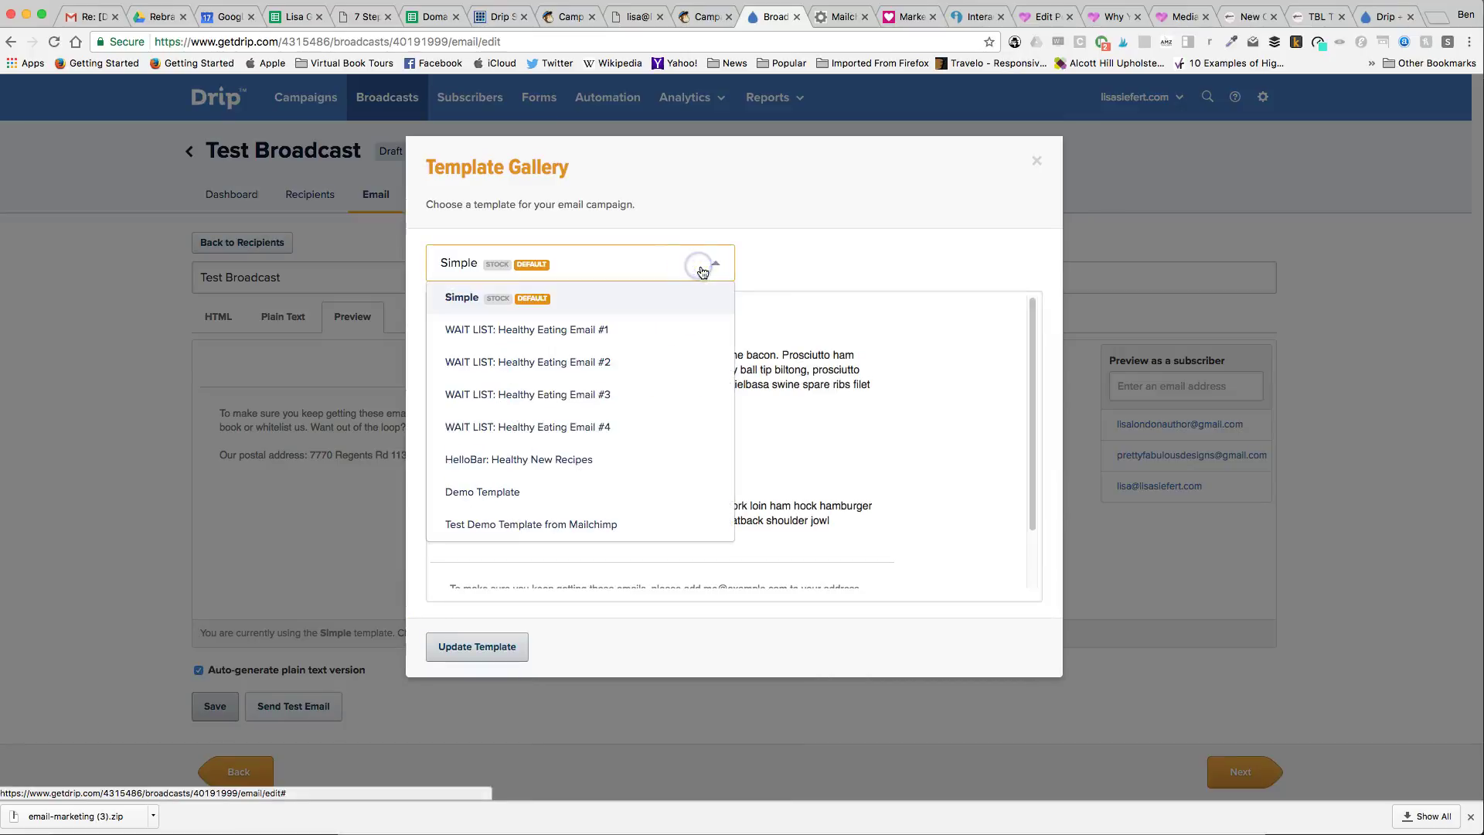
left_click(614, 520)
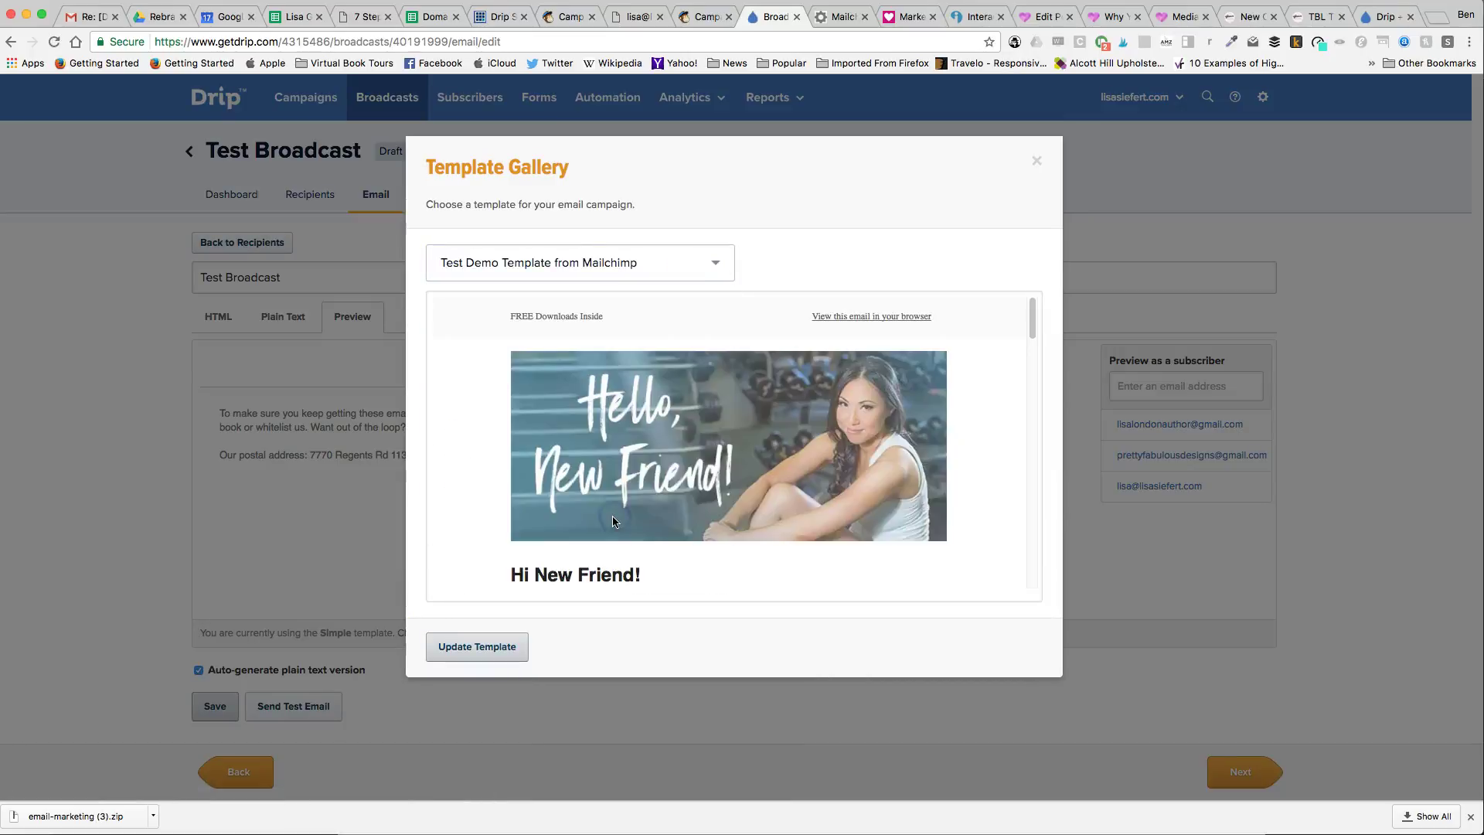
scroll(760, 381, "down", 10)
scroll(729, 453, "down", 10)
left_click(496, 646)
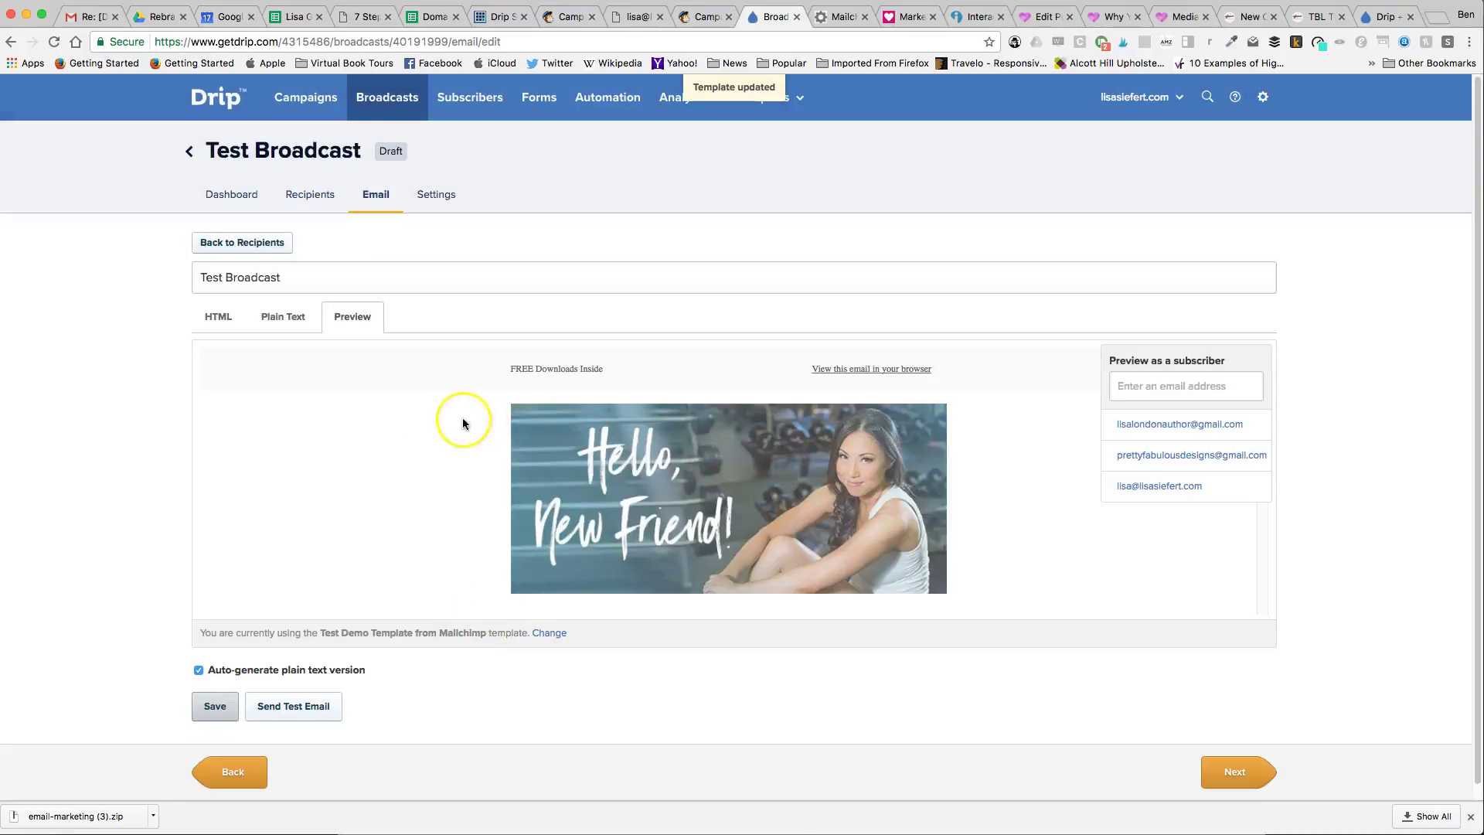
scroll(424, 413, "down", 15)
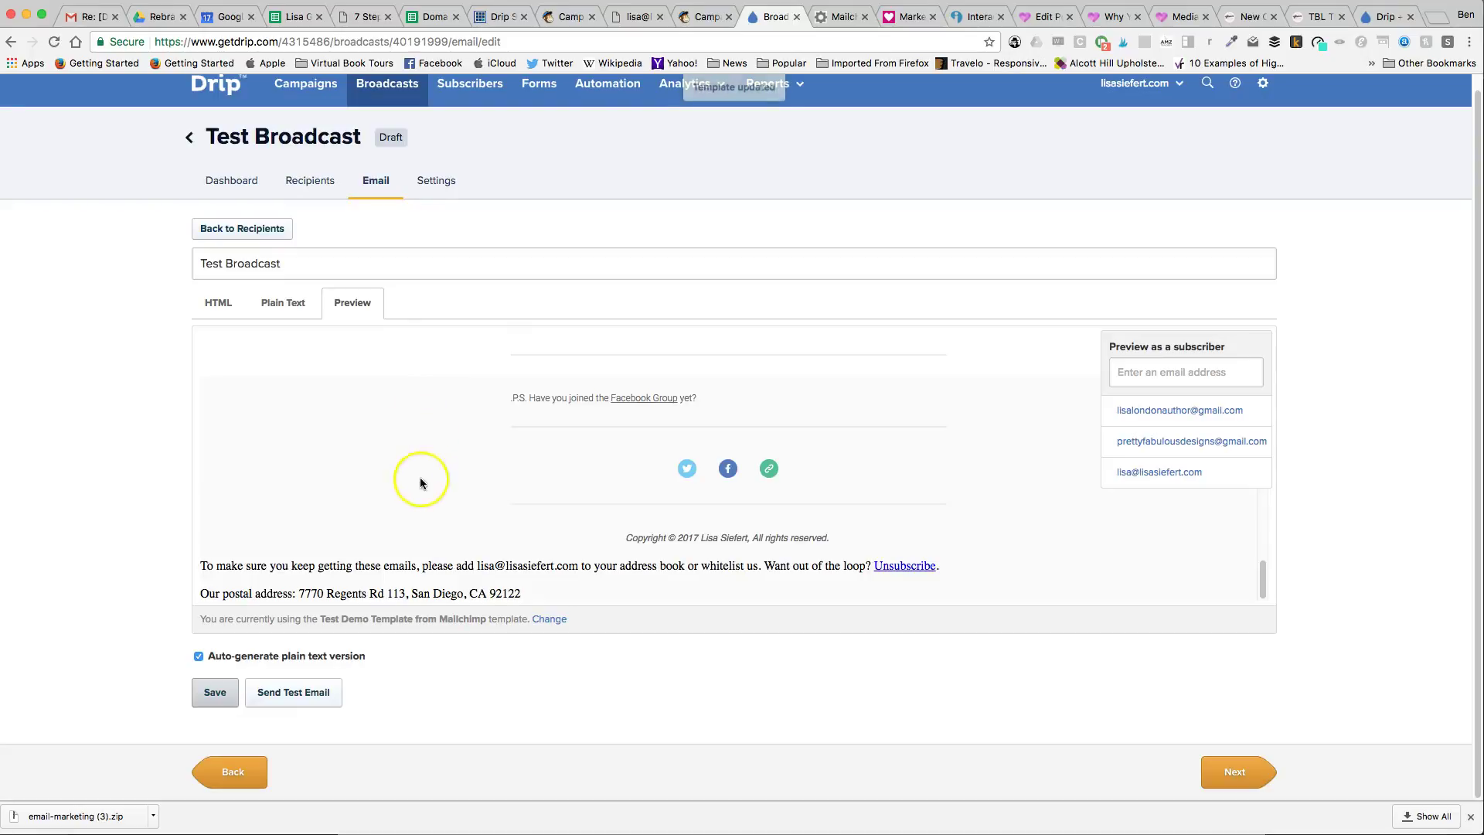
scroll(445, 467, "up", 15)
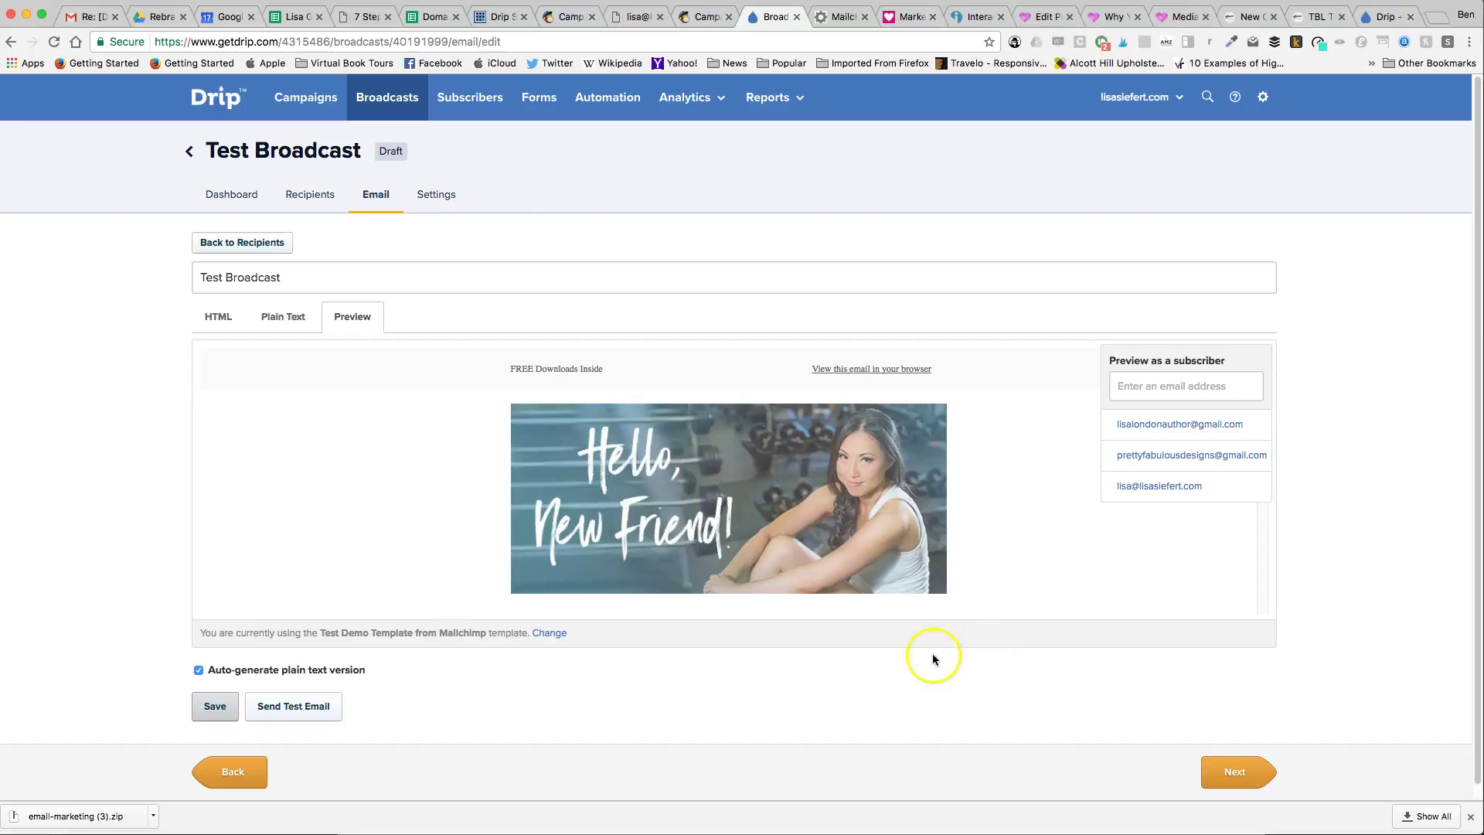
left_click(332, 104)
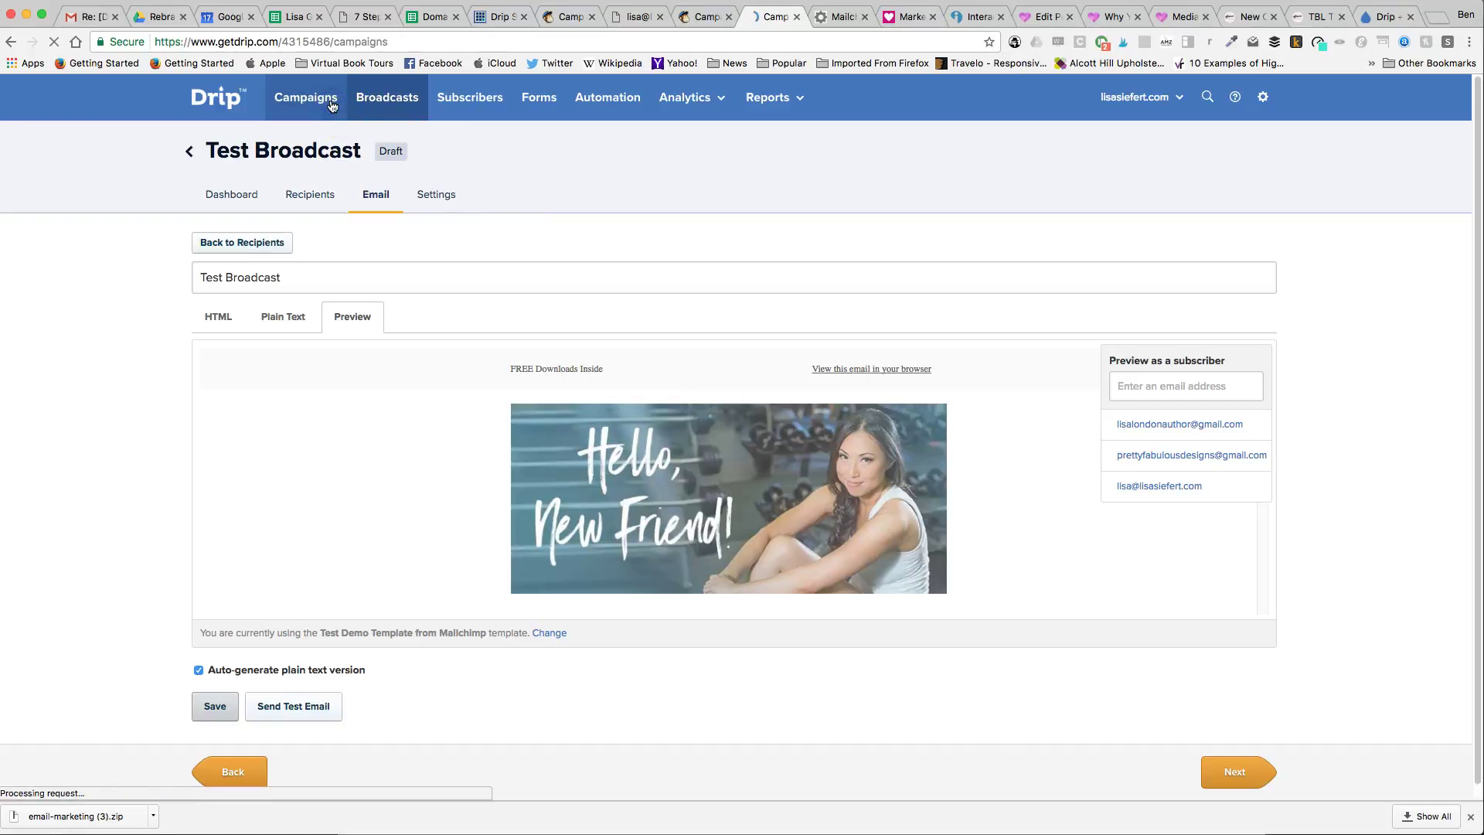
Create draft campaign 'Test Campaign' with a blank email and open the template gallery for all emails.
left_click(1221, 164)
type("Test Campaign")
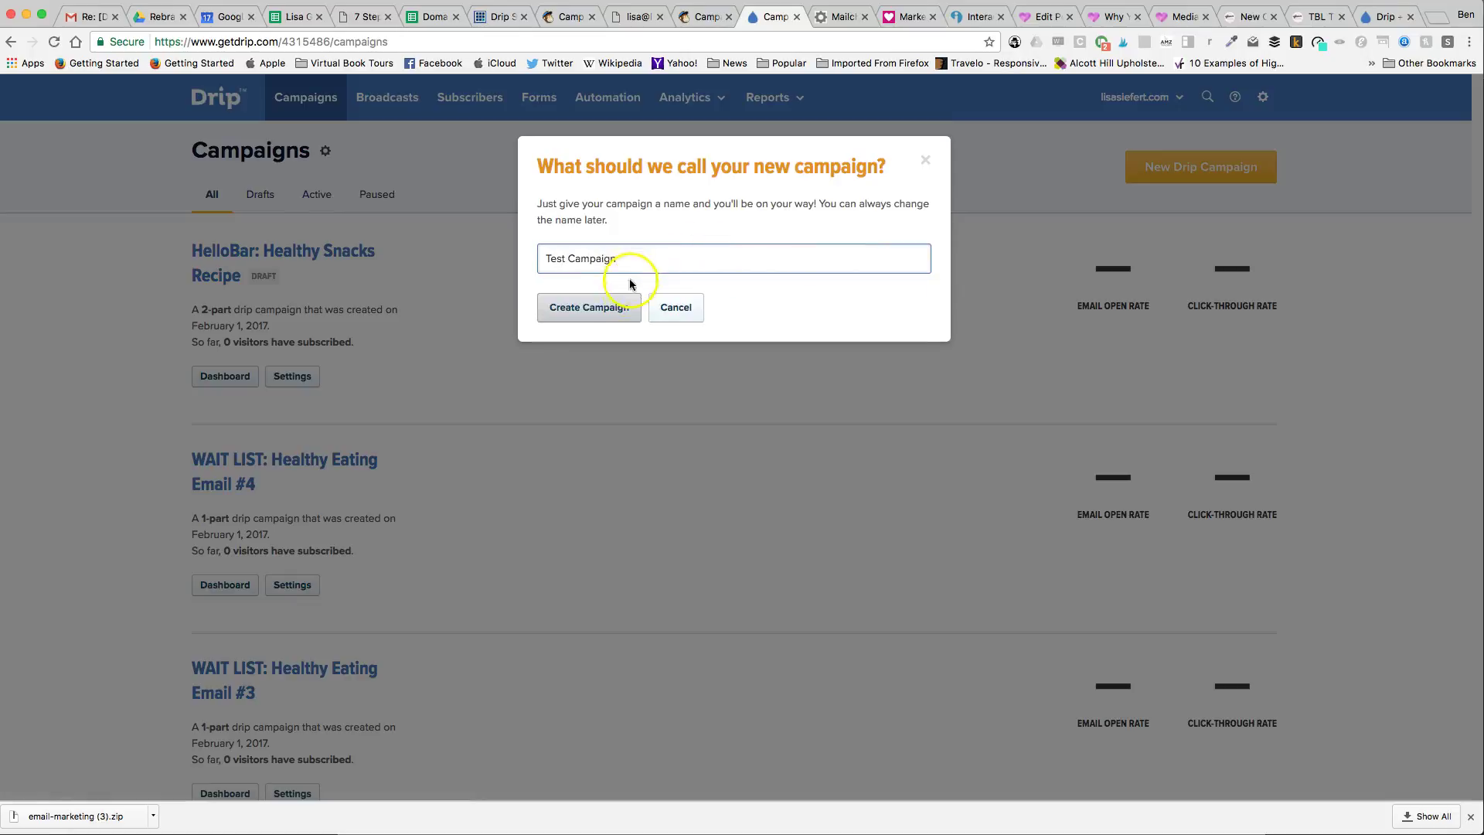
left_click(617, 306)
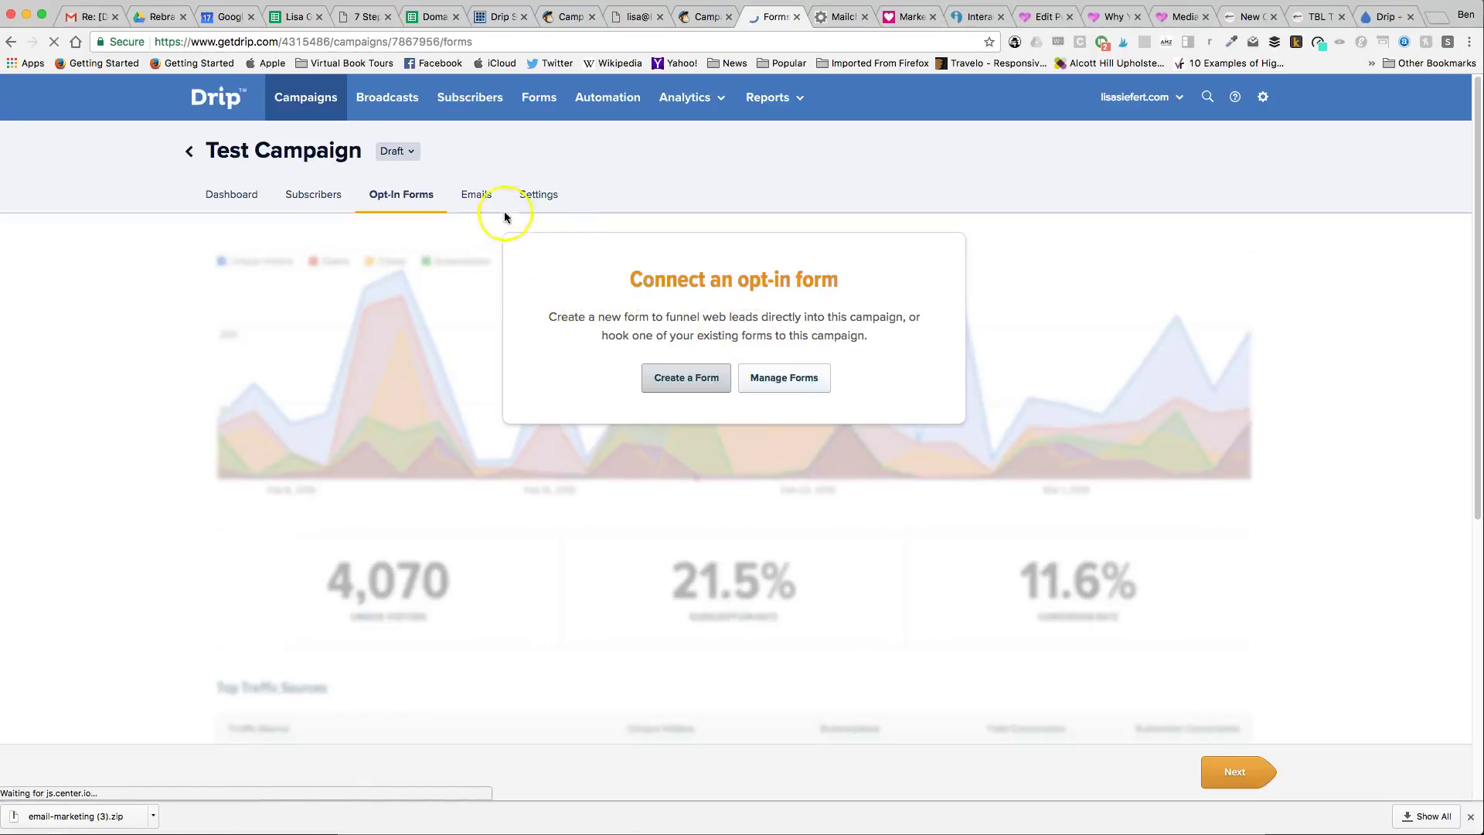
left_click(473, 196)
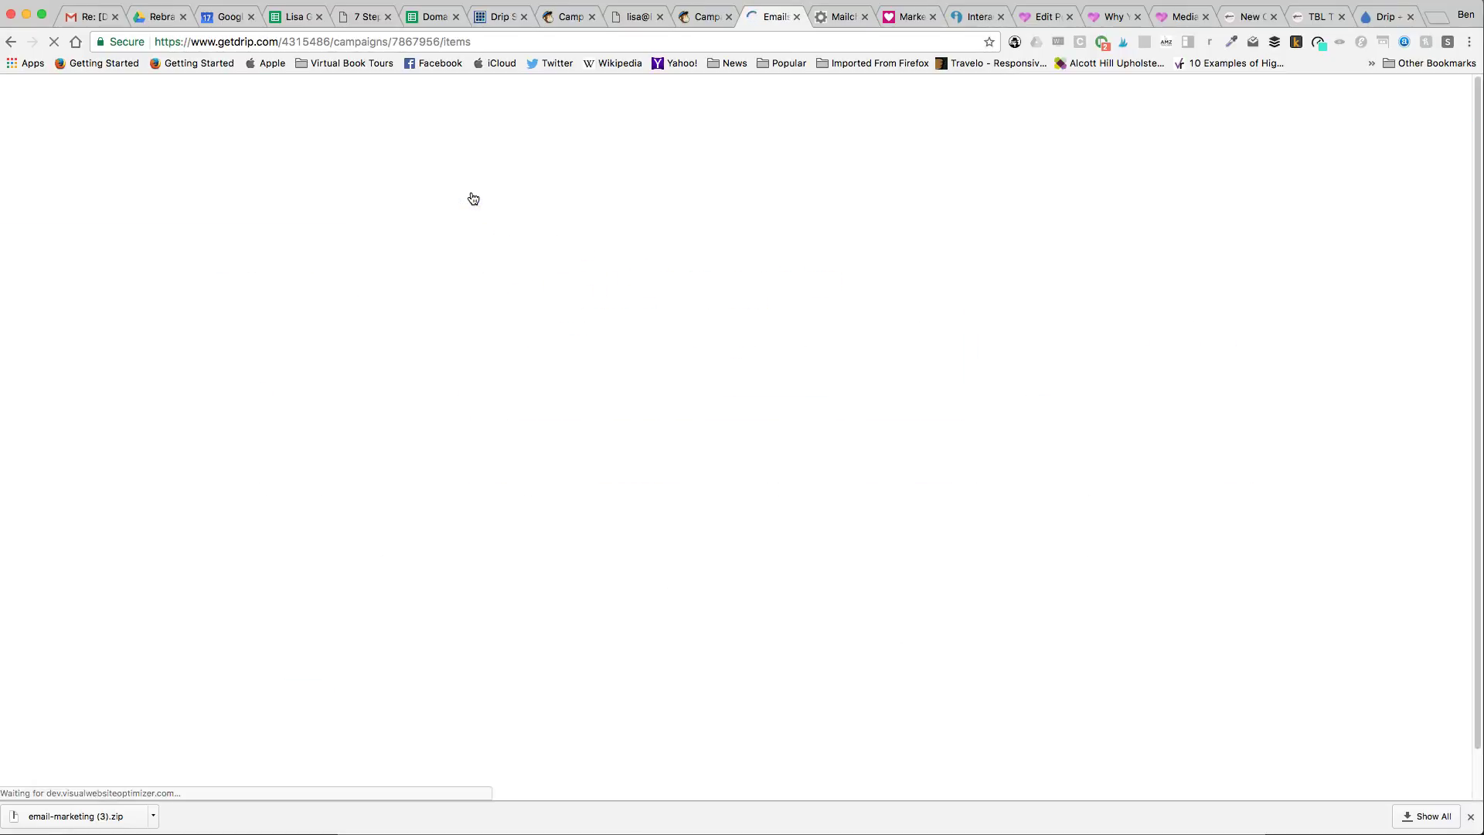
left_click(864, 675)
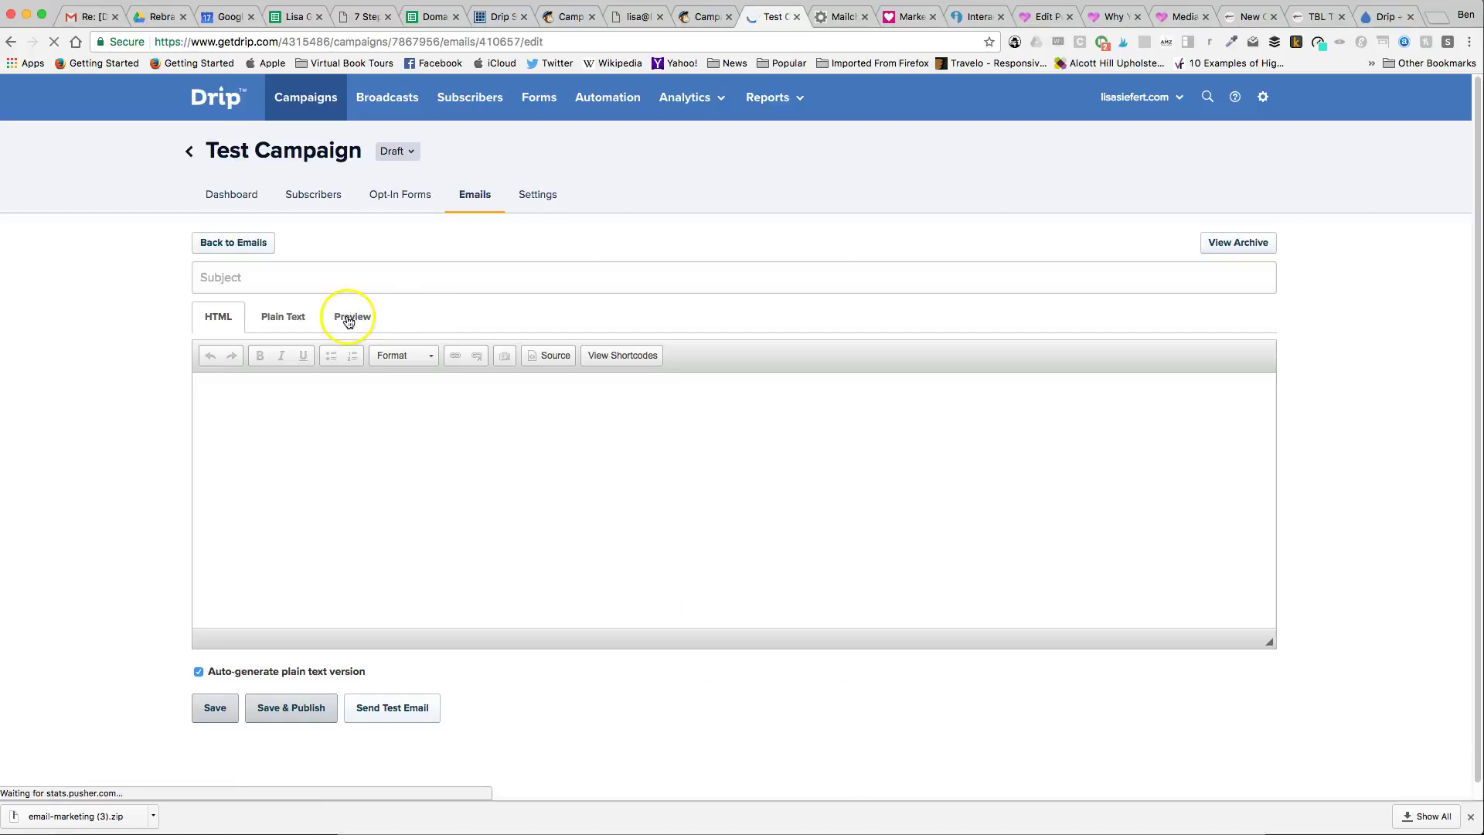
left_click(350, 323)
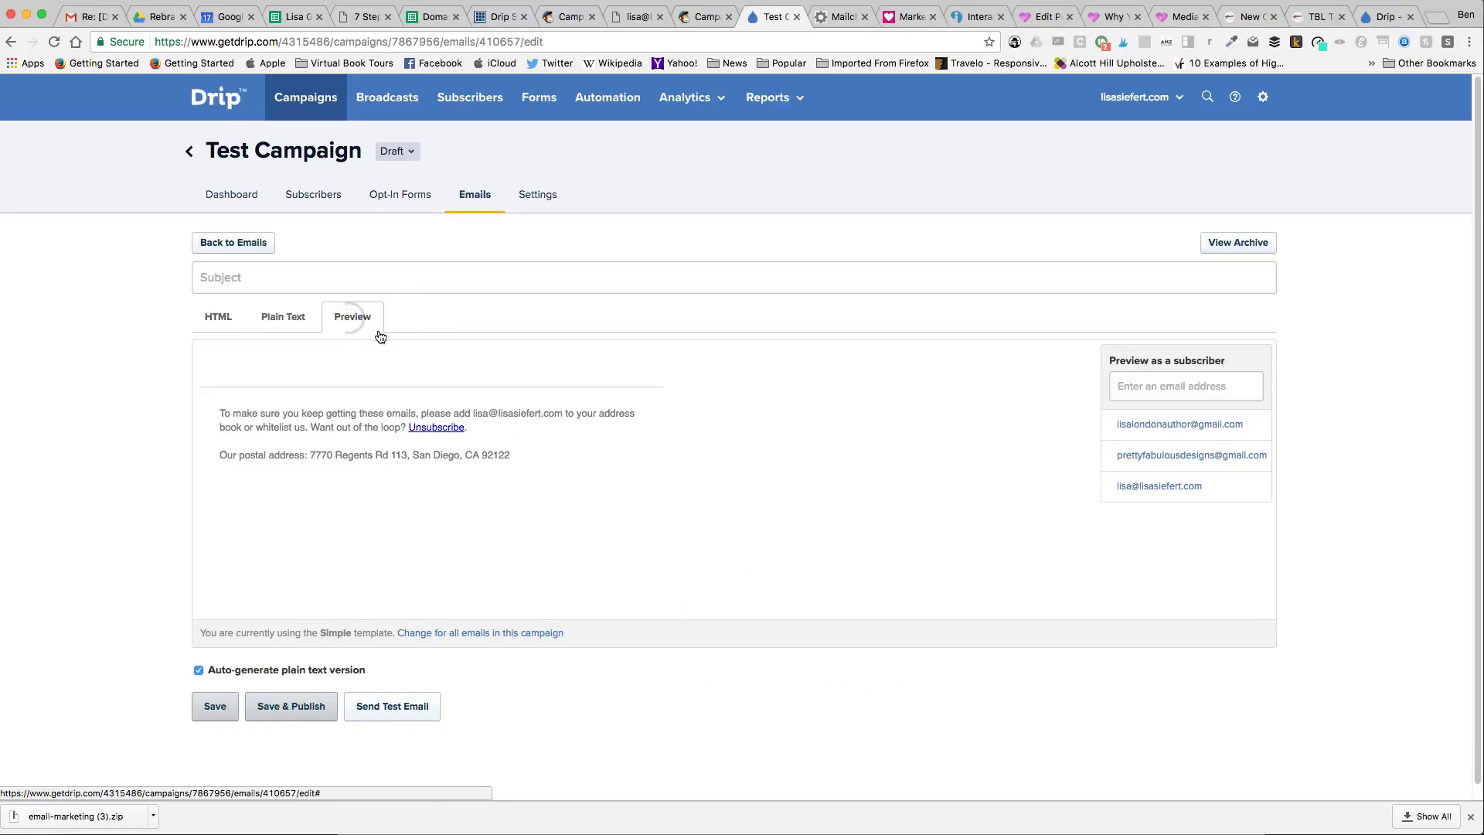
left_click(490, 632)
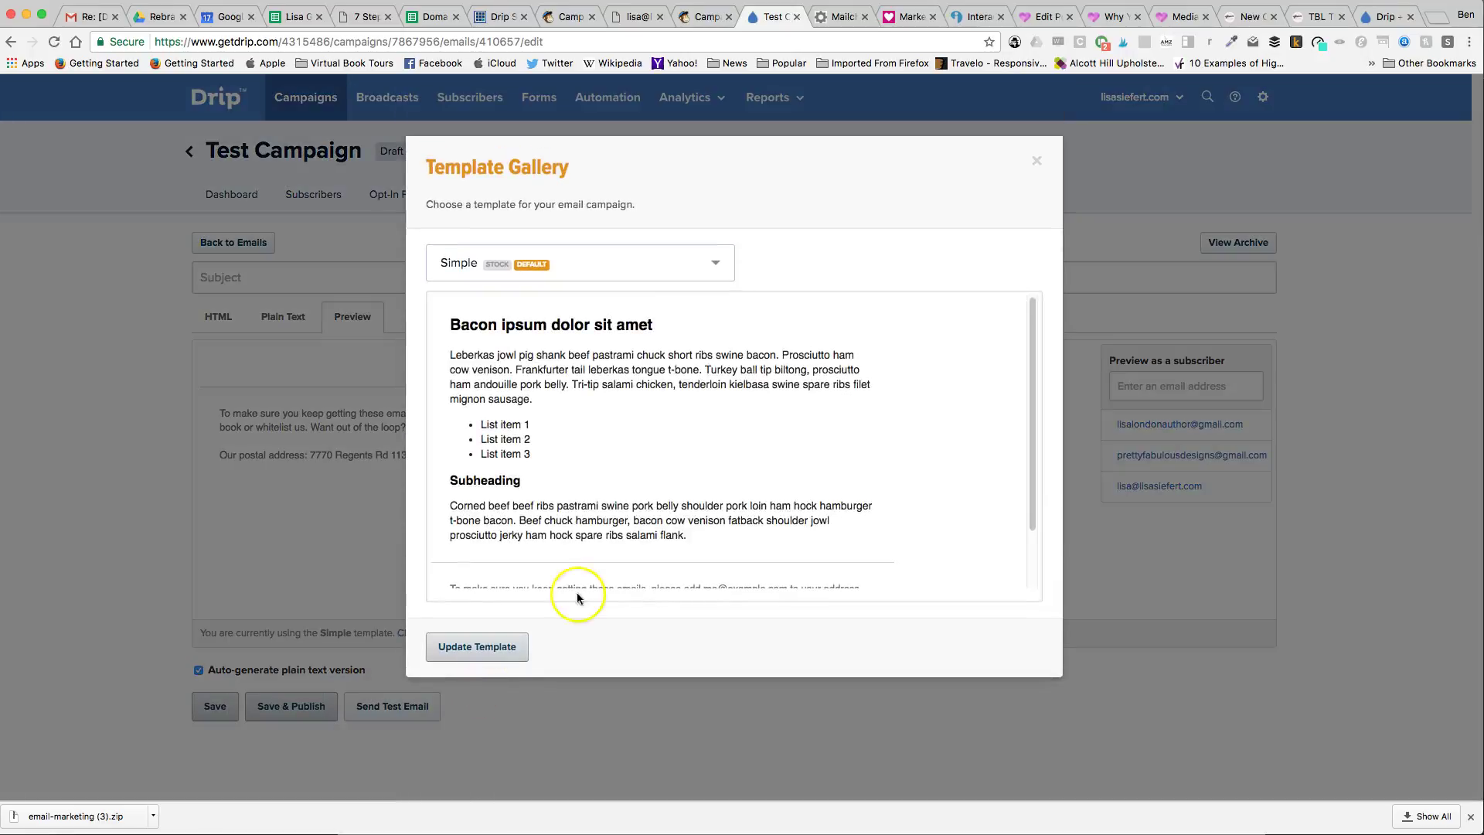
Apply Test Demo Template from Mailchimp to the Test Campaign email and scroll its Hello, New Friend! preview.
left_click(712, 264)
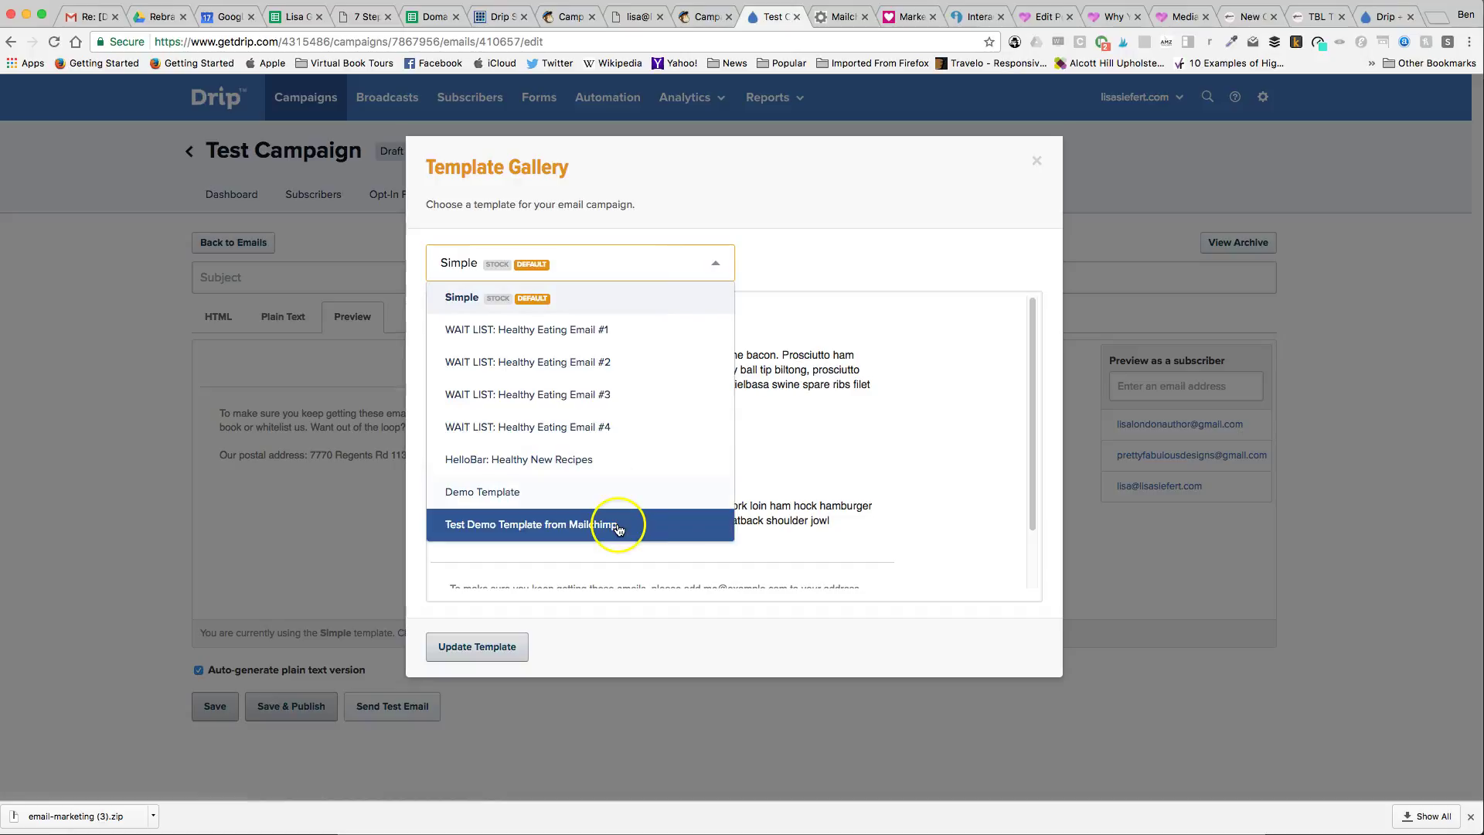
left_click(618, 527)
left_click(479, 649)
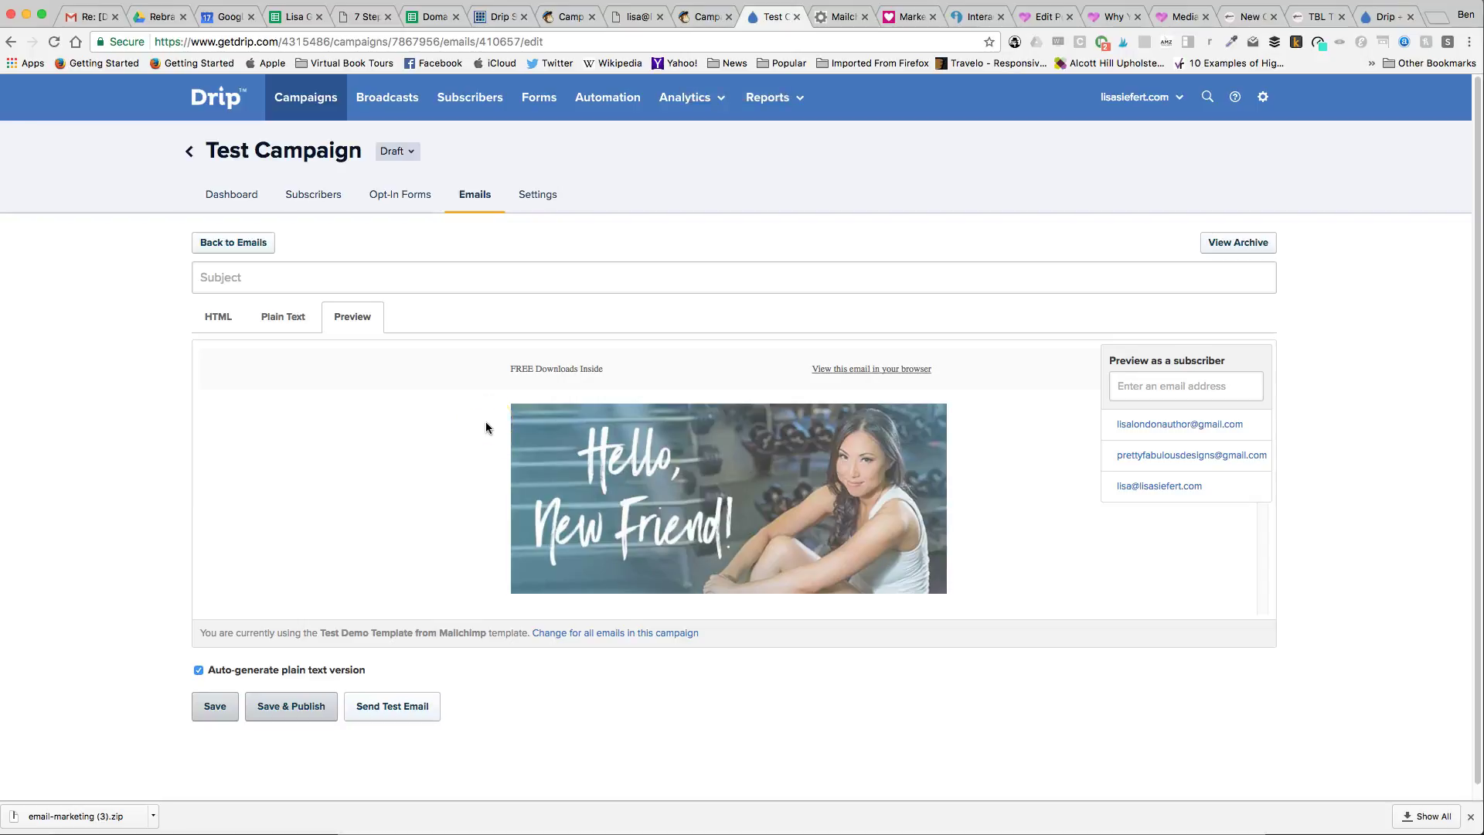
scroll(657, 445, "down", 3)
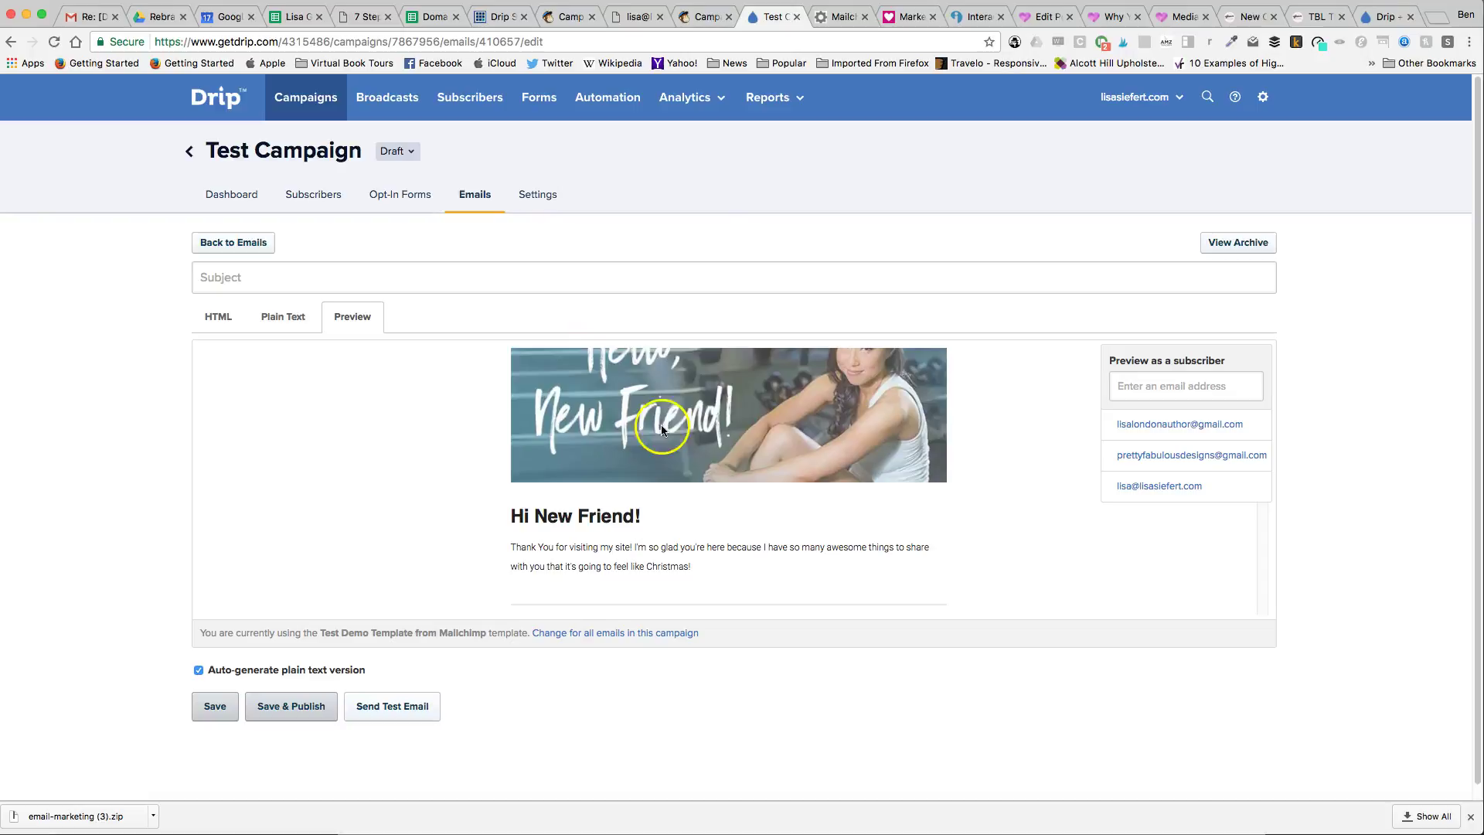
scroll(735, 452, "down", 10)
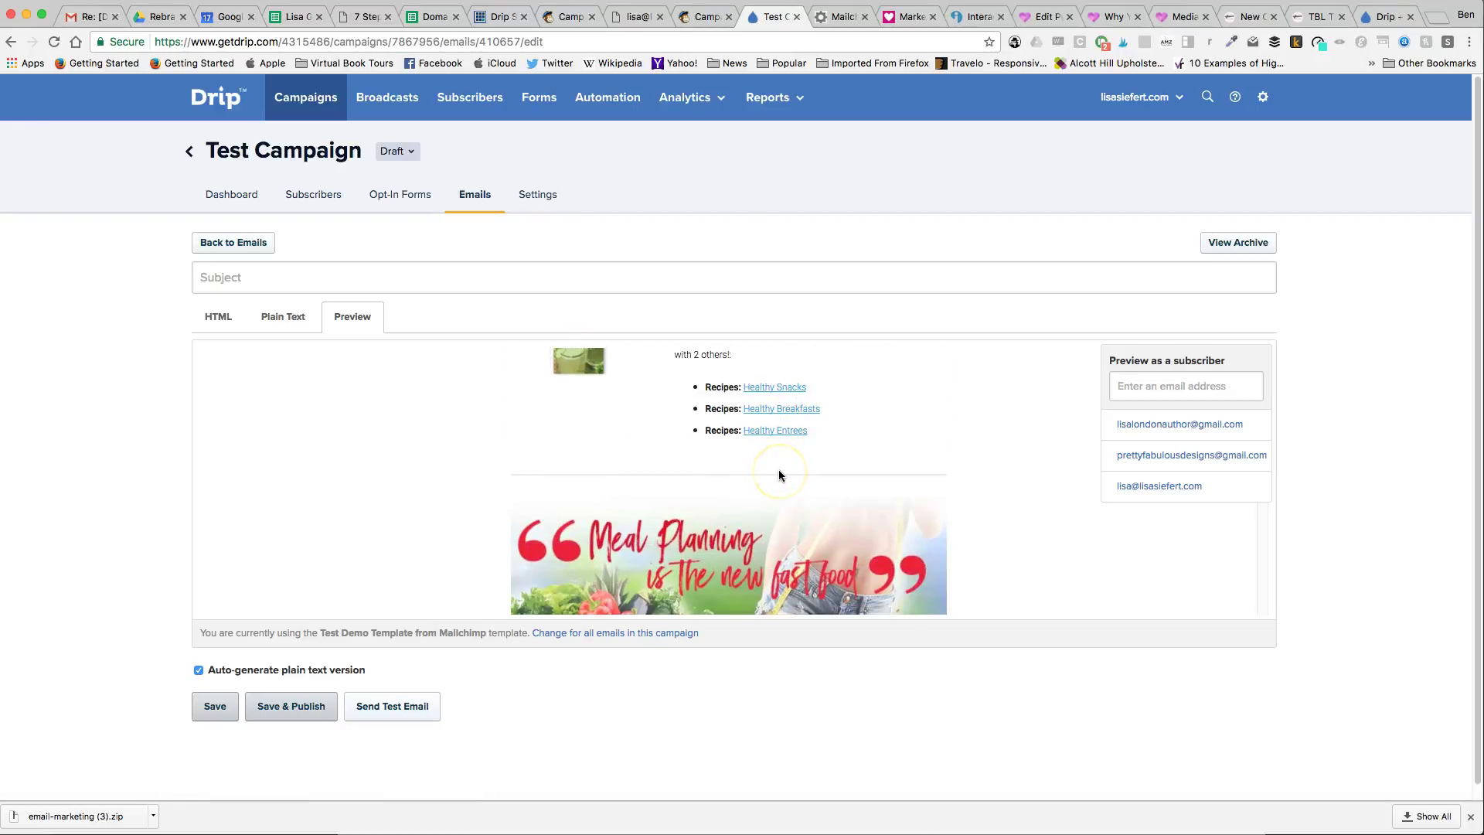
scroll(777, 473, "down", 8)
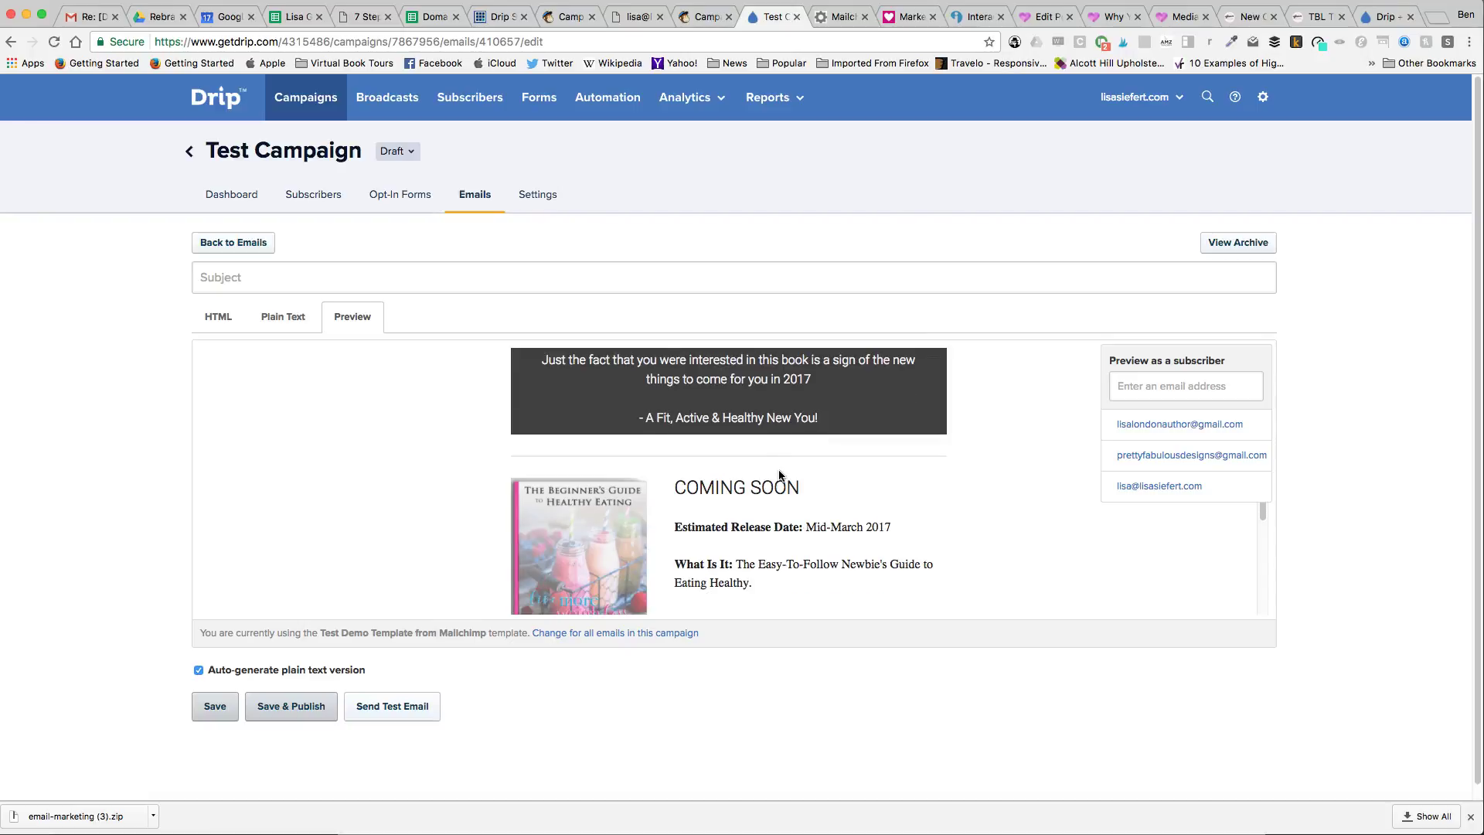
scroll(779, 474, "down", 5)
scroll(777, 470, "up", 6)
scroll(778, 472, "up", 15)
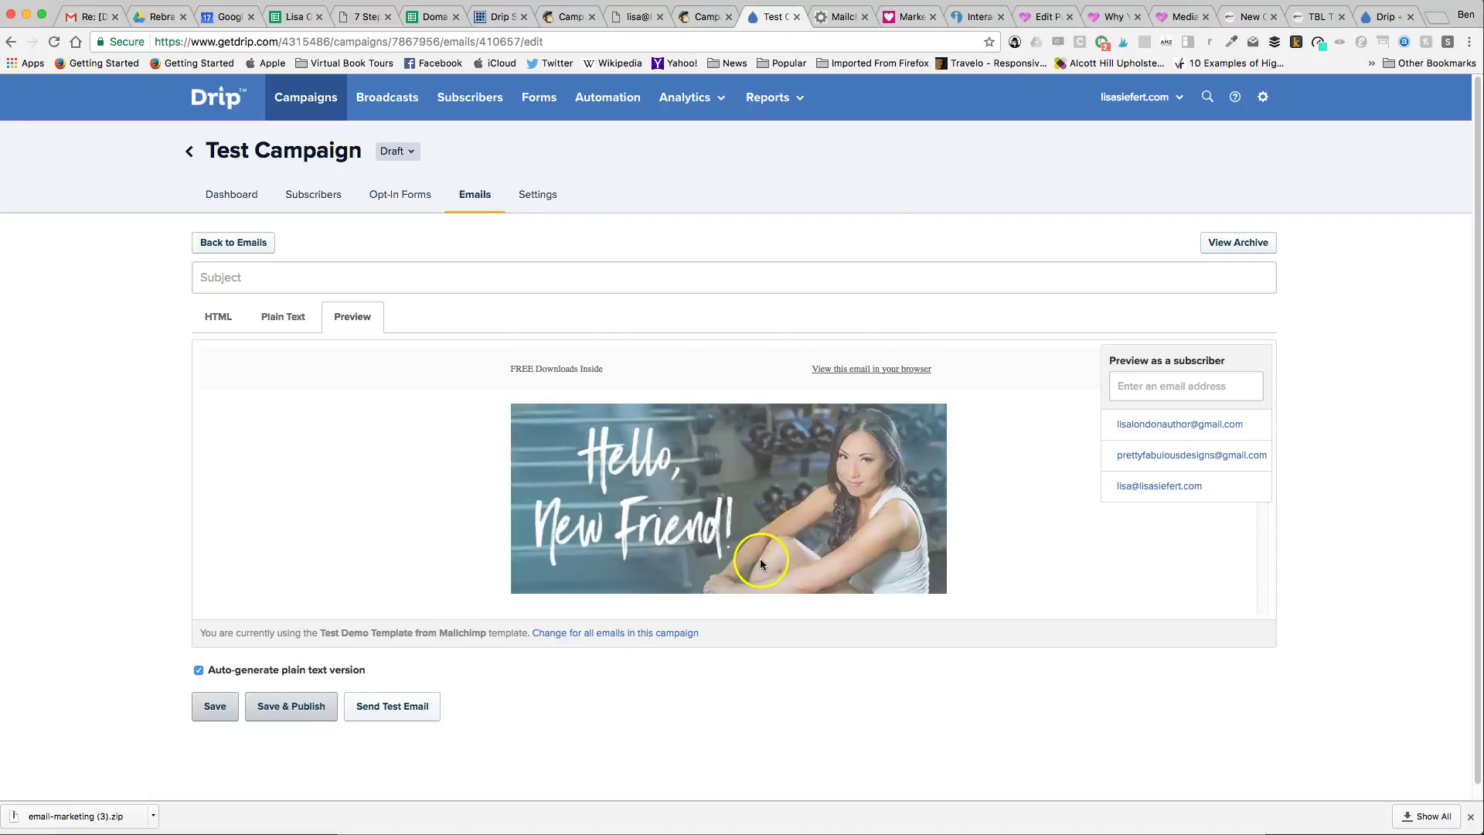